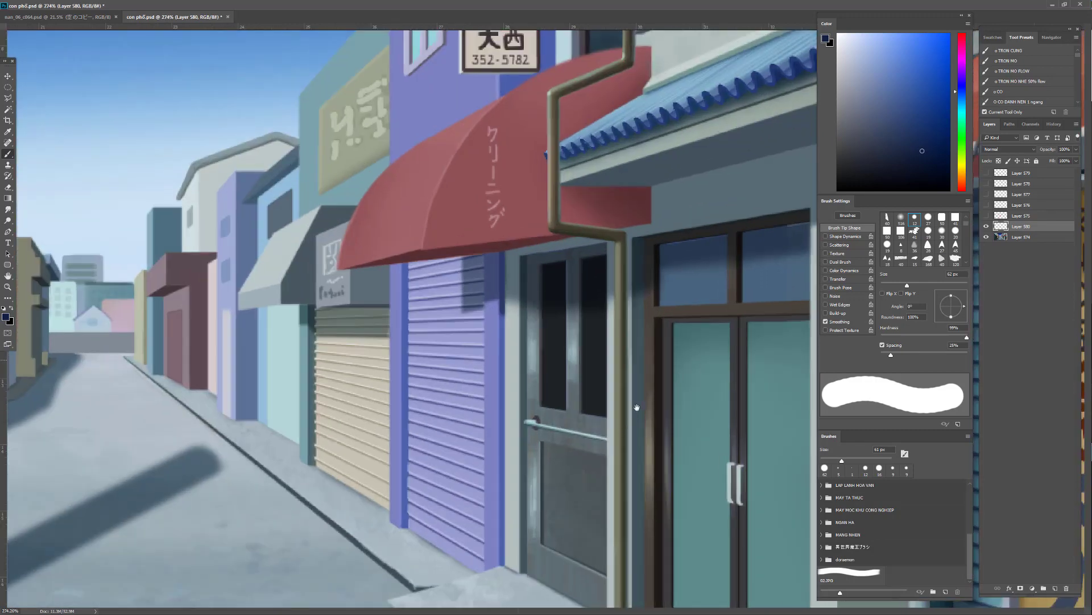
Examine the glass-door storefront up close, its awnings and pavement, and the whole street scene
left_click_drag(629, 336, 580, 149)
left_click_drag(564, 195, 562, 178)
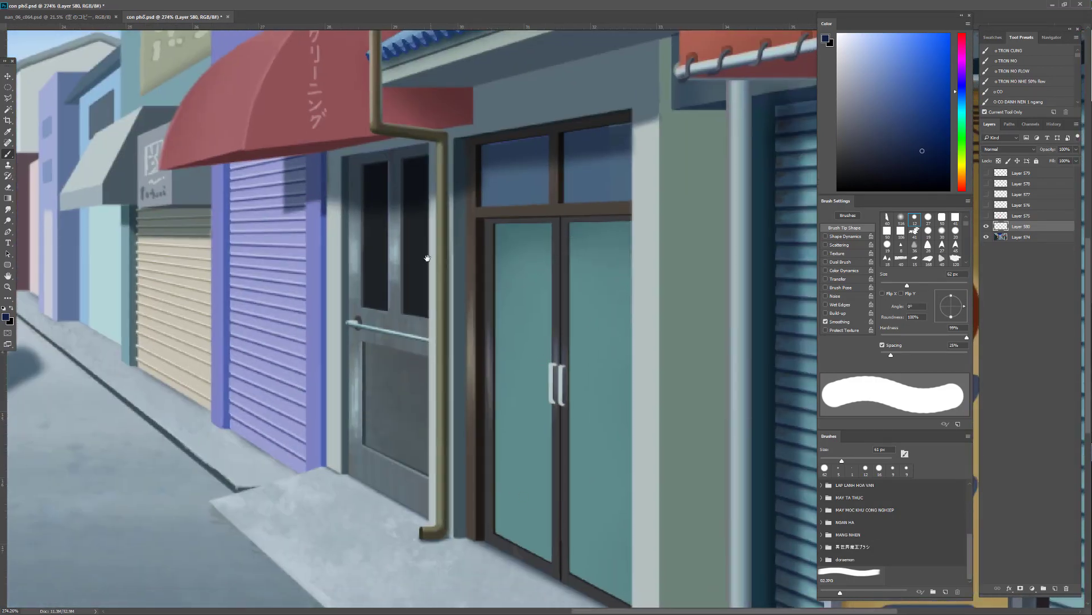
left_click_drag(425, 219, 439, 243)
left_click_drag(633, 142, 567, 315)
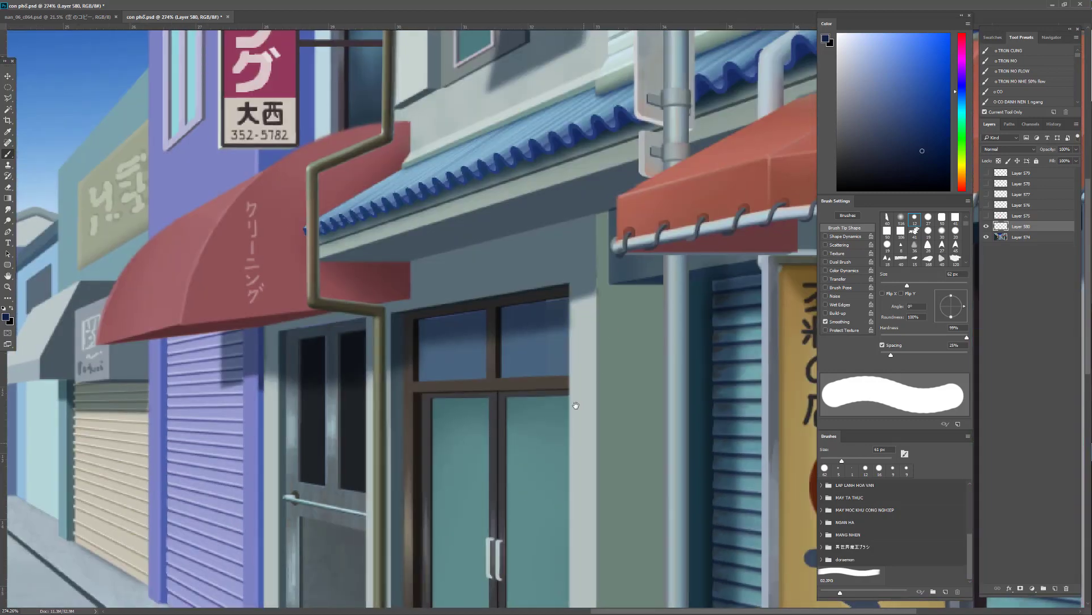
left_click_drag(609, 542, 592, 254)
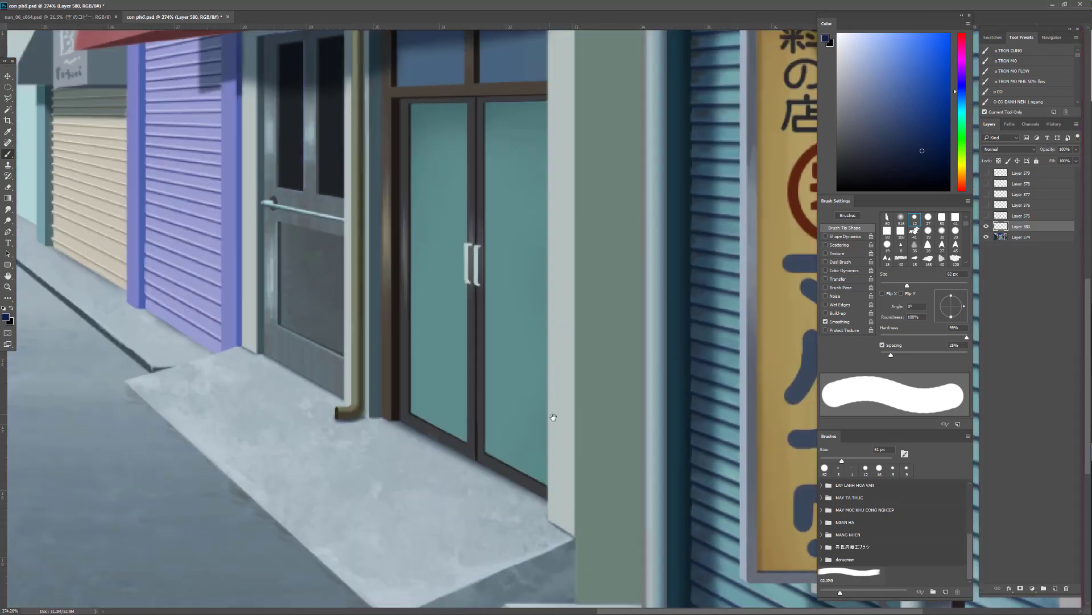
left_click_drag(538, 392, 536, 391)
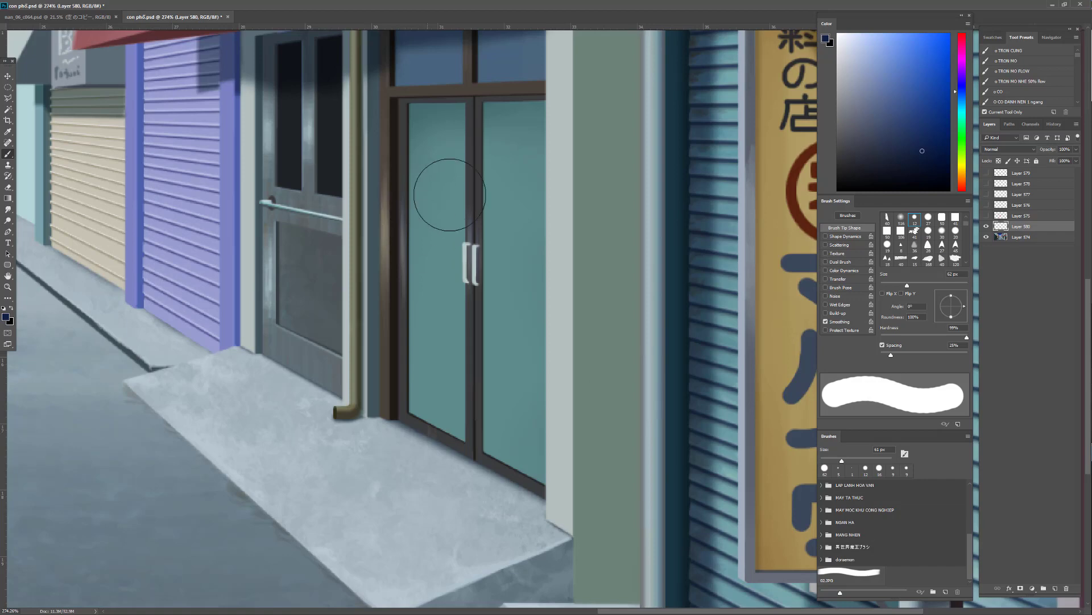
mouse_move(494, 239)
left_mouse_down()
mouse_move(497, 251)
mouse_move(504, 237)
mouse_move(518, 244)
mouse_move(493, 421)
mouse_move(488, 402)
mouse_move(434, 376)
mouse_move(213, 359)
left_mouse_up()
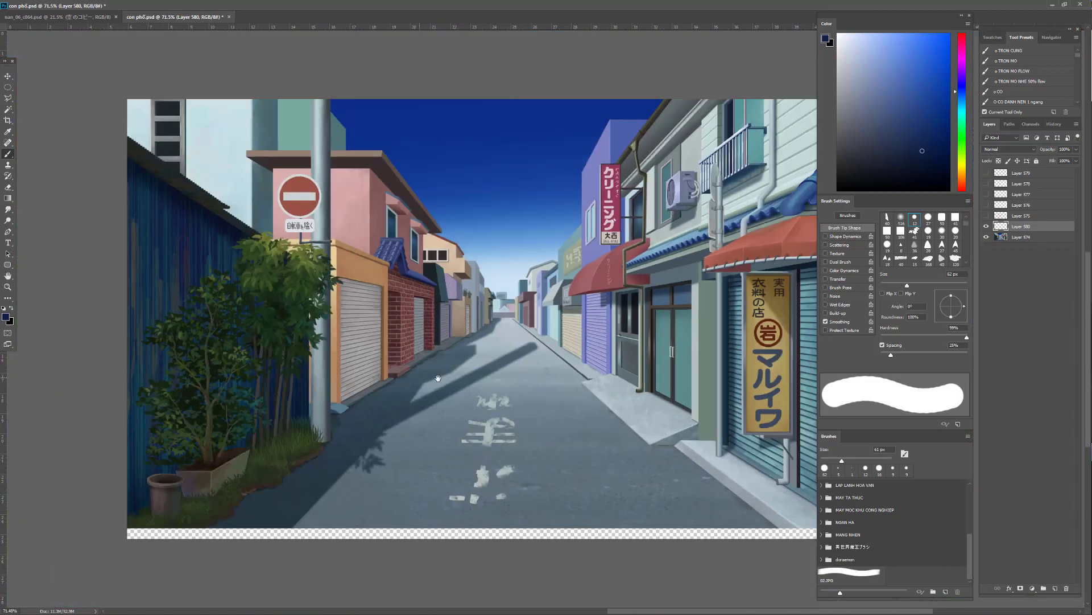
left_click_drag(652, 318, 808, 298)
mouse_move(788, 466)
left_mouse_down()
mouse_move(539, 268)
mouse_move(568, 248)
left_mouse_up()
Revert the document to its opening history snapshot to restore the separate layers
key("v")
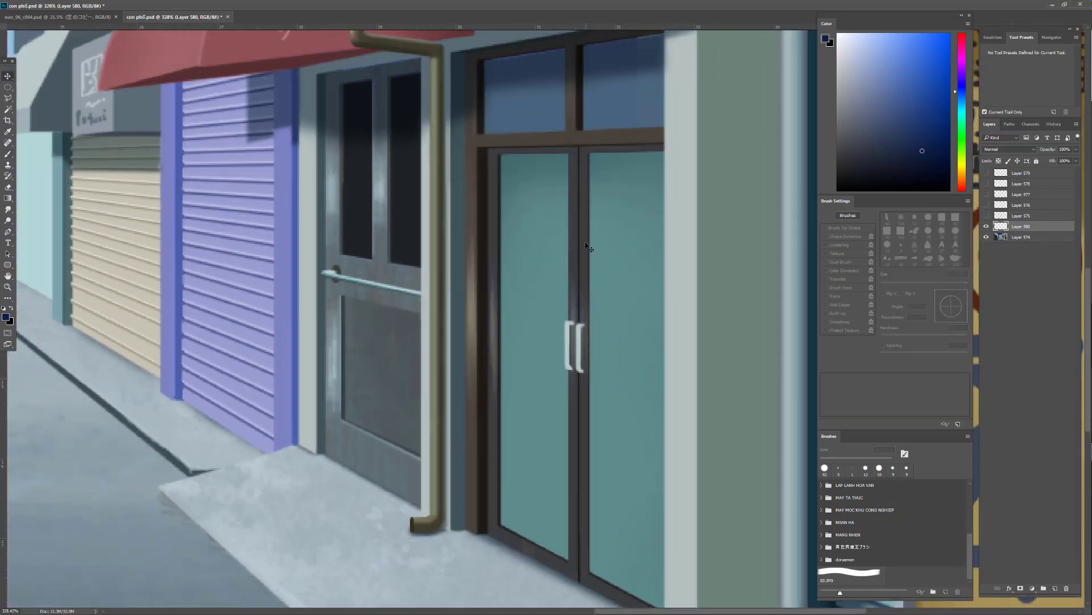
left_click(587, 247)
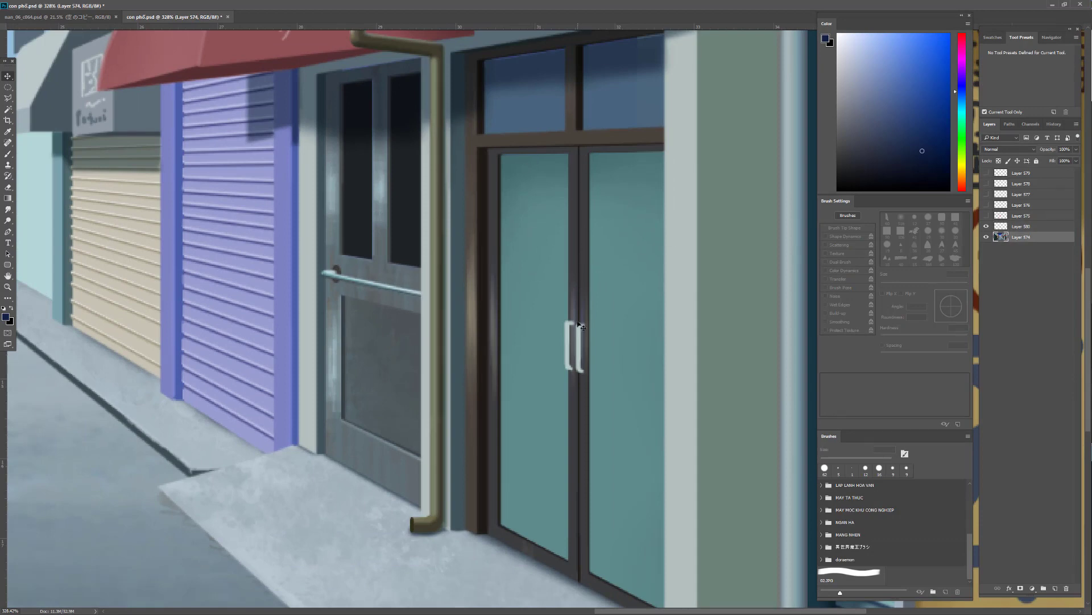
left_click(1053, 125)
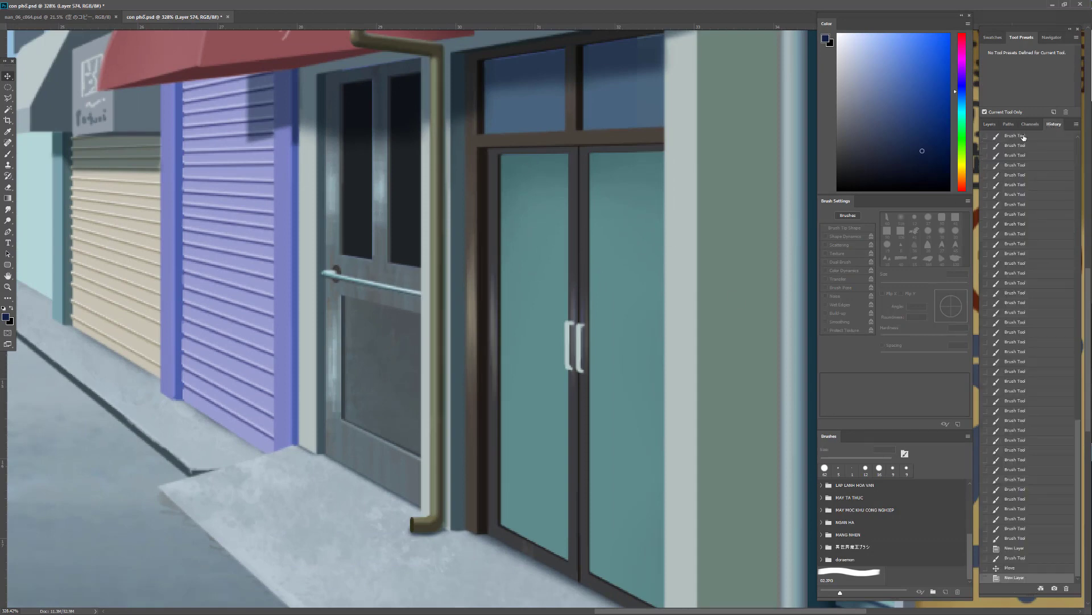
left_click_drag(1081, 432, 1078, 143)
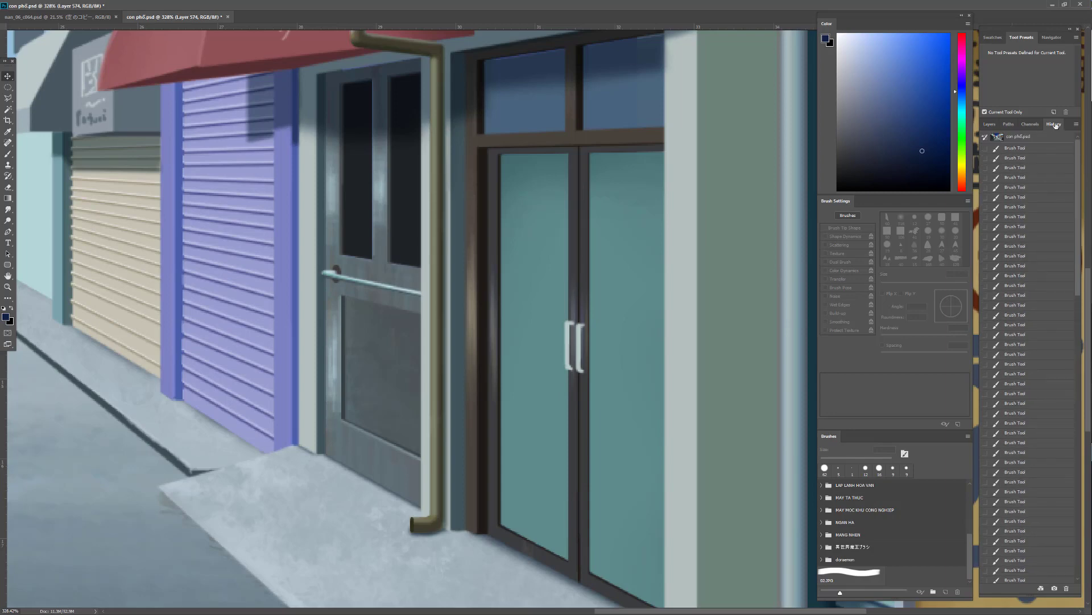
left_click(1018, 137)
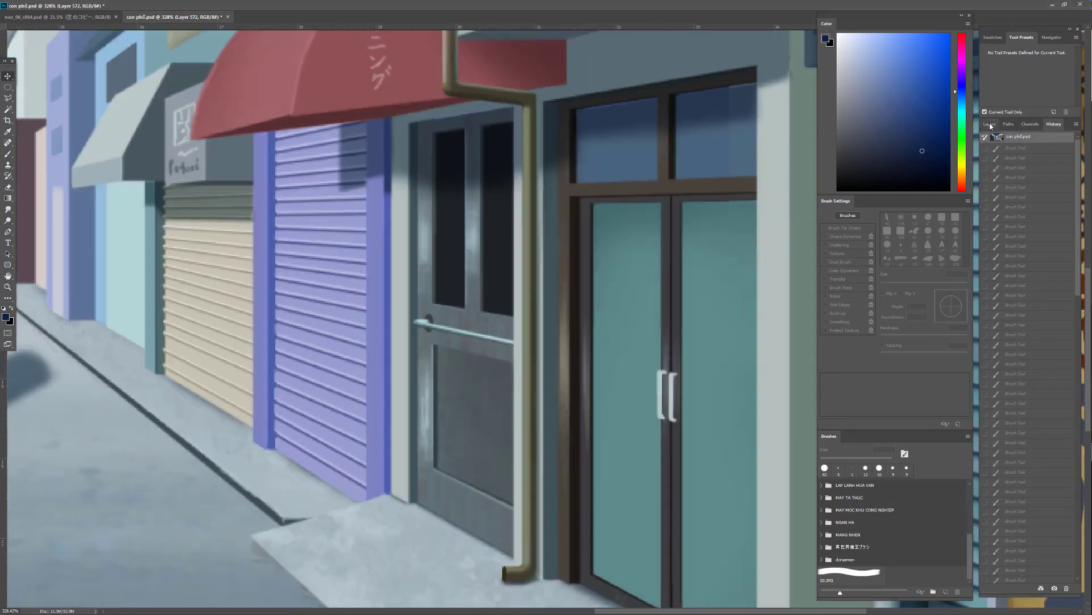
left_click(990, 124)
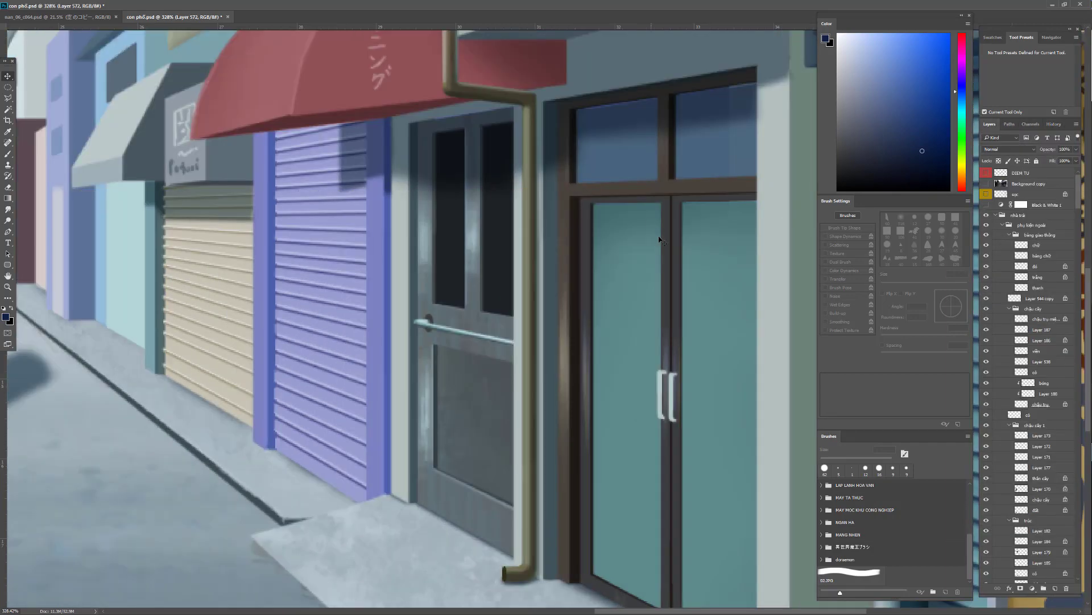
Find the glass door's frame layer "viền cửa thụt", check it by toggling its visibility, and add a new clipped layer over its existing clipping layer
left_click(682, 284, "ctrl")
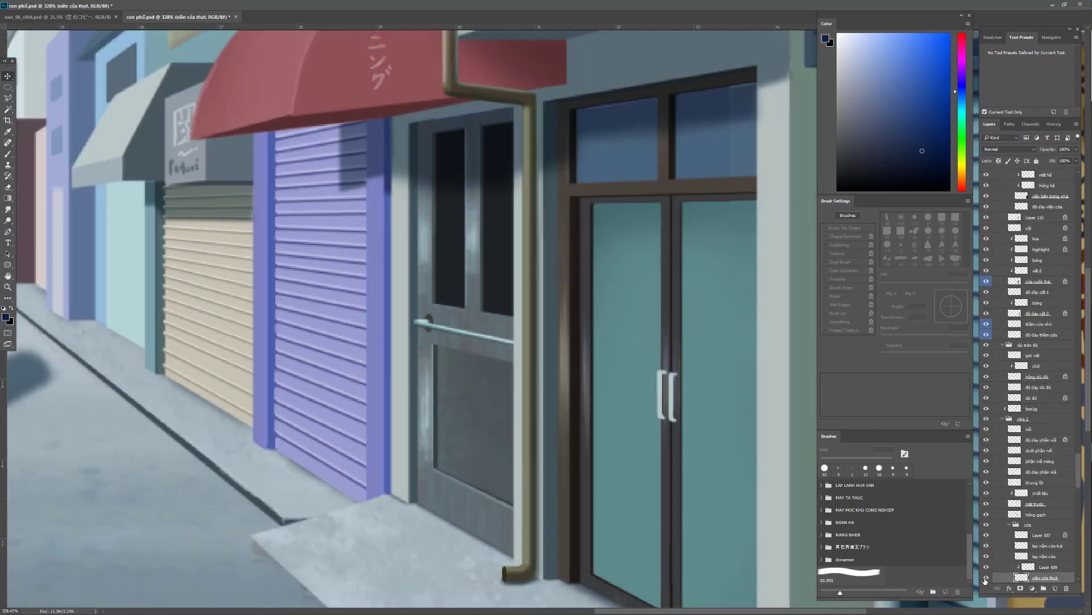
left_click(986, 578)
left_click(988, 578)
scroll(588, 444, "right", 2)
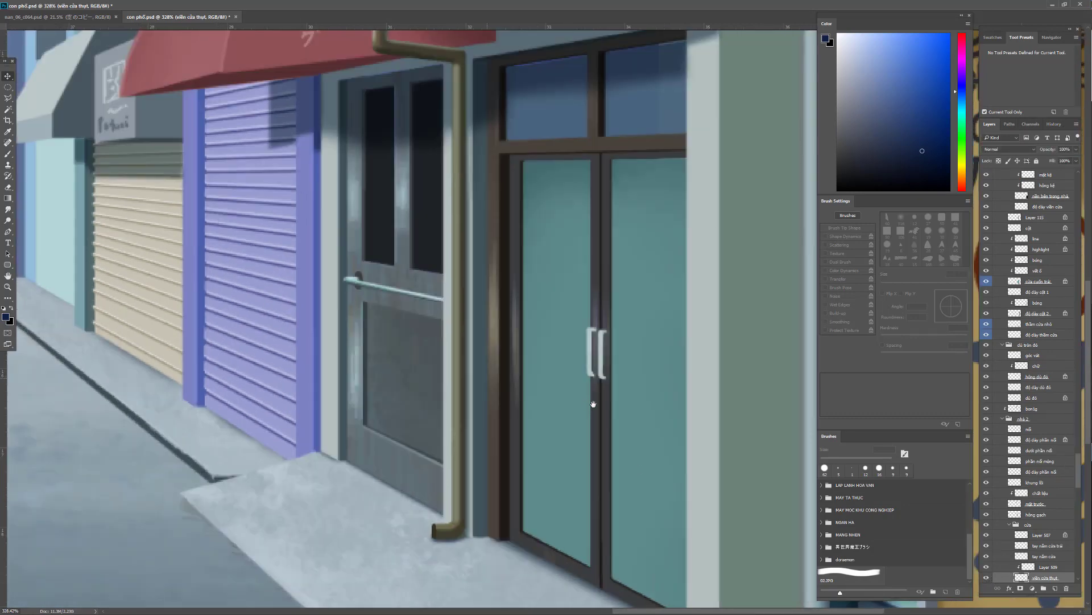
left_click(1036, 569)
left_click(1035, 579)
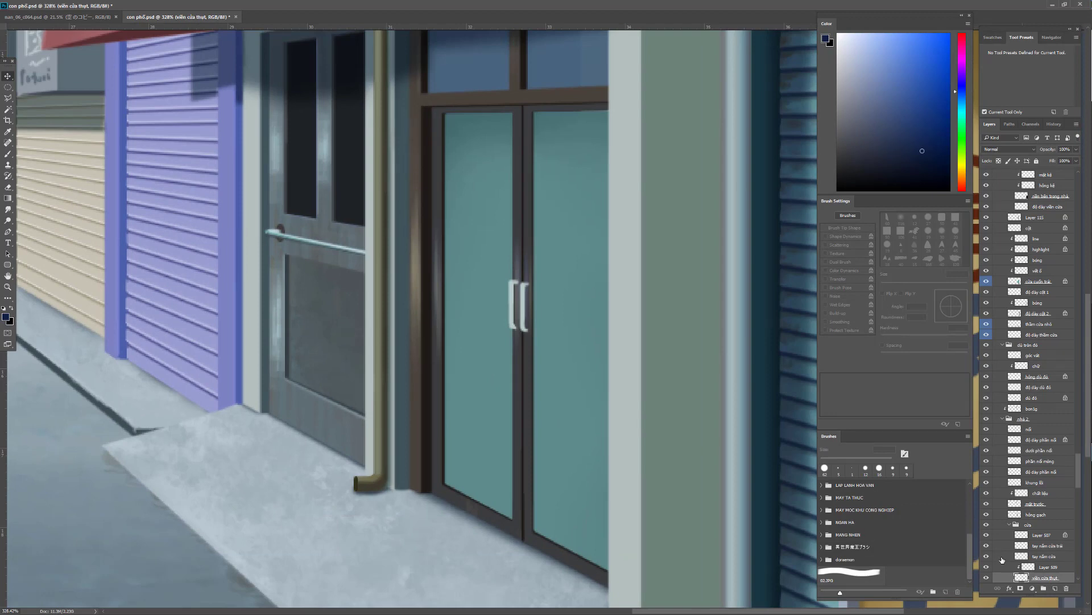
left_click(1050, 568)
left_click(1057, 587)
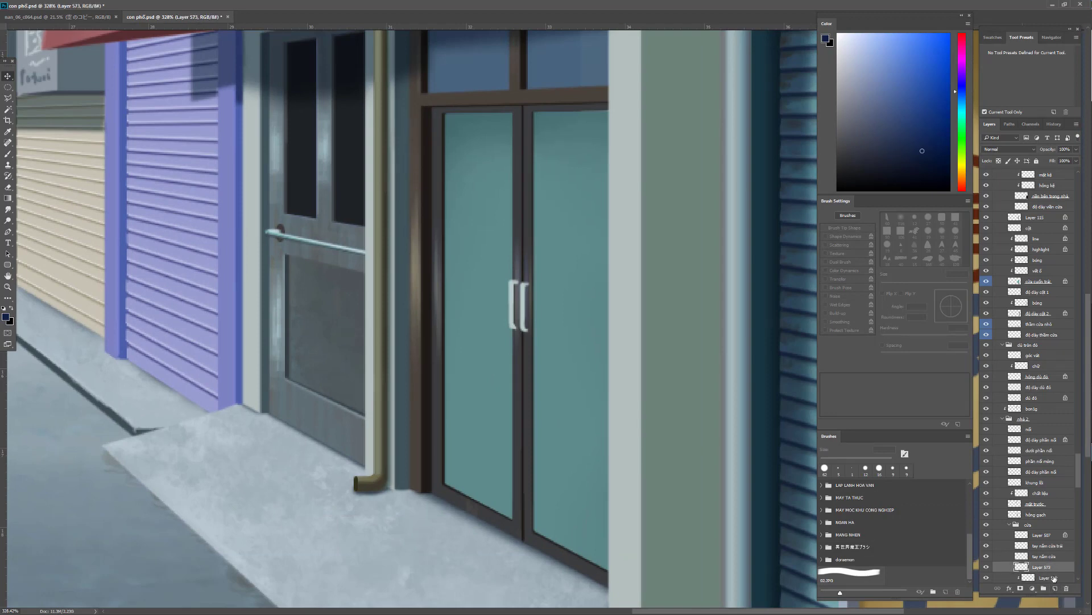
left_click(1057, 570, "alt")
Sample the dark door frame colour and choose the 9 px round brush from the SAO SANG NAM HAI ART group
scroll(455, 290, "right", 2)
key("b")
left_click(509, 364, "alt")
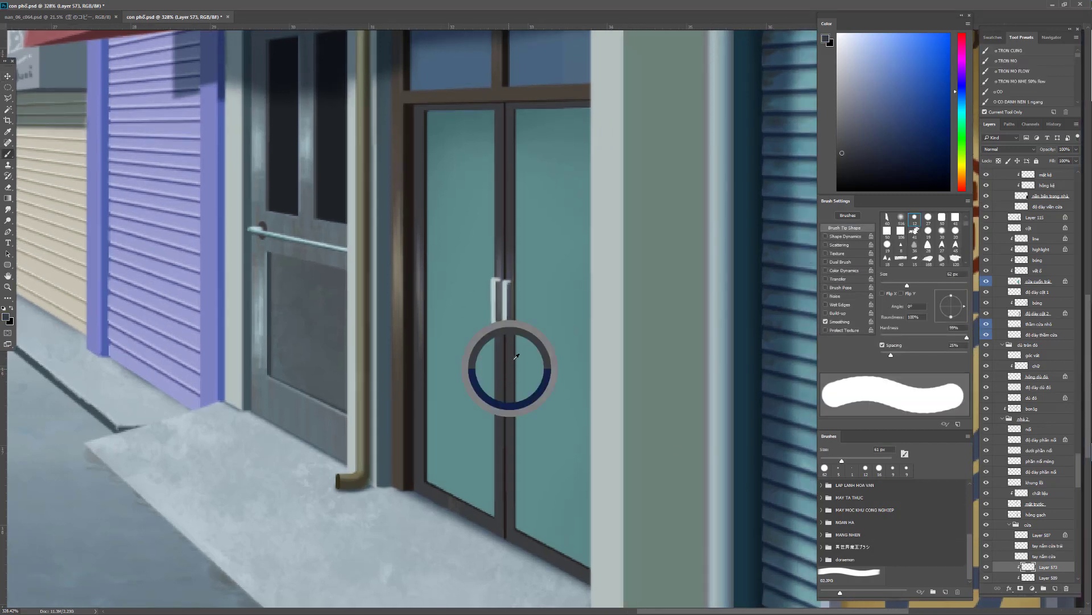
right_click(546, 265)
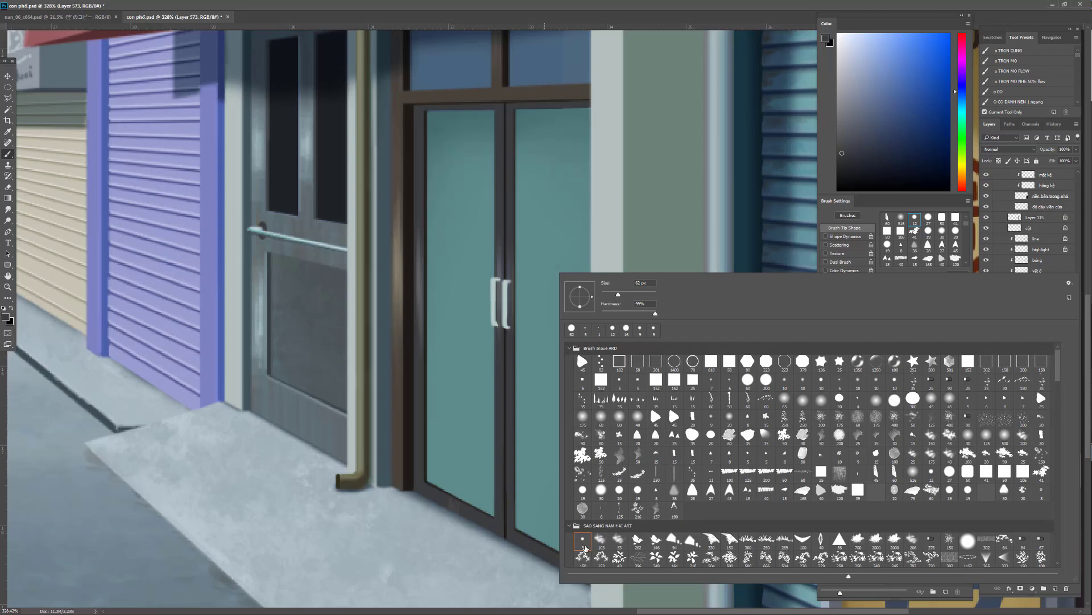
left_click(585, 548)
left_click(542, 207)
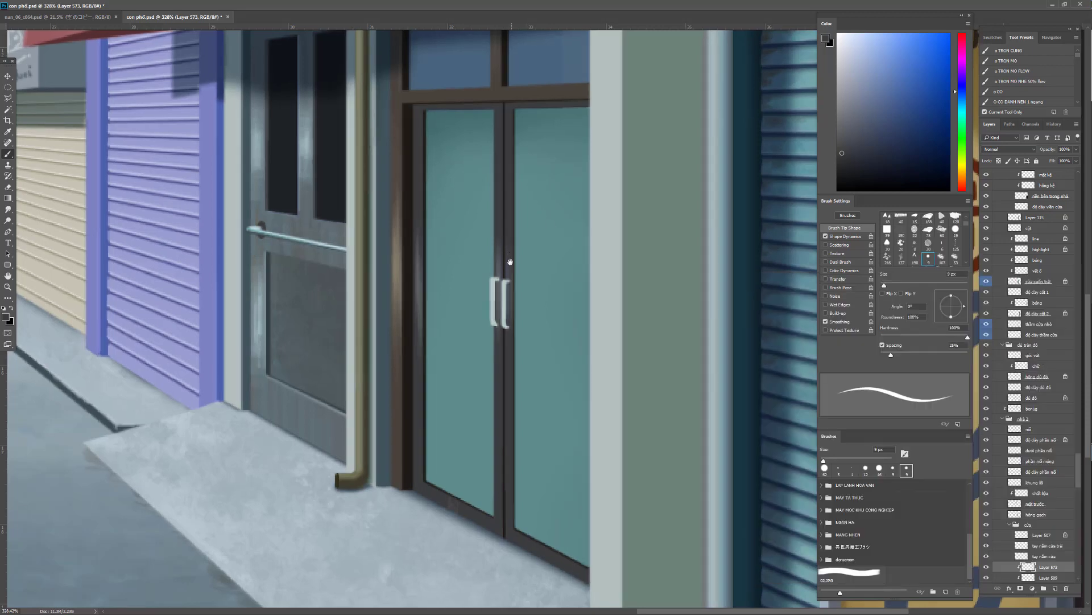
Paint a faint highlight on the central door frame above the handles, using a sampled grey and a light blue with the 9 px brush
left_click(513, 229, "alt")
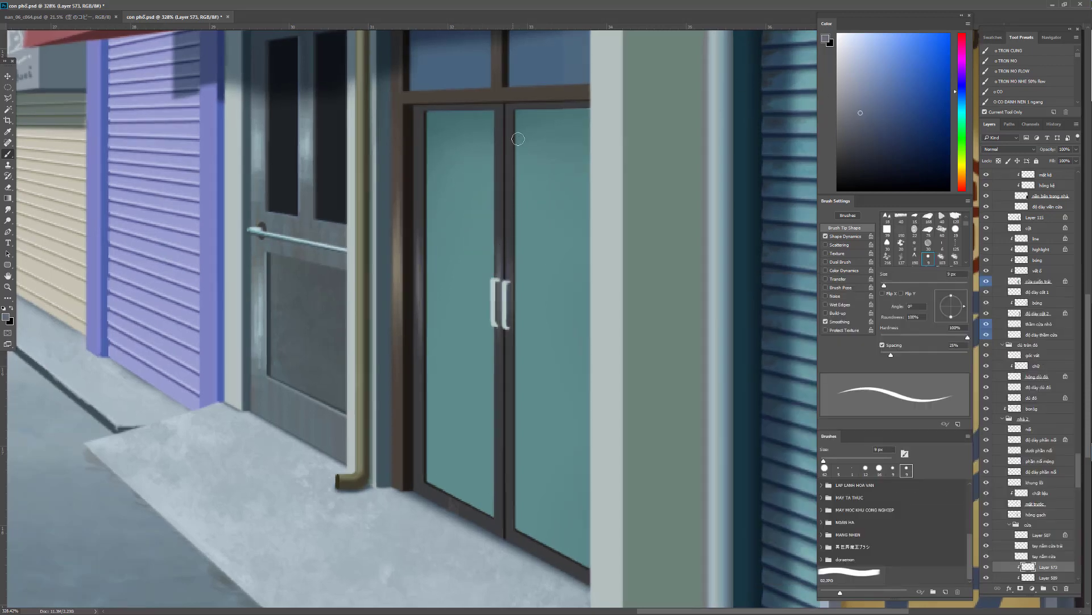
left_click_drag(510, 164, 510, 161)
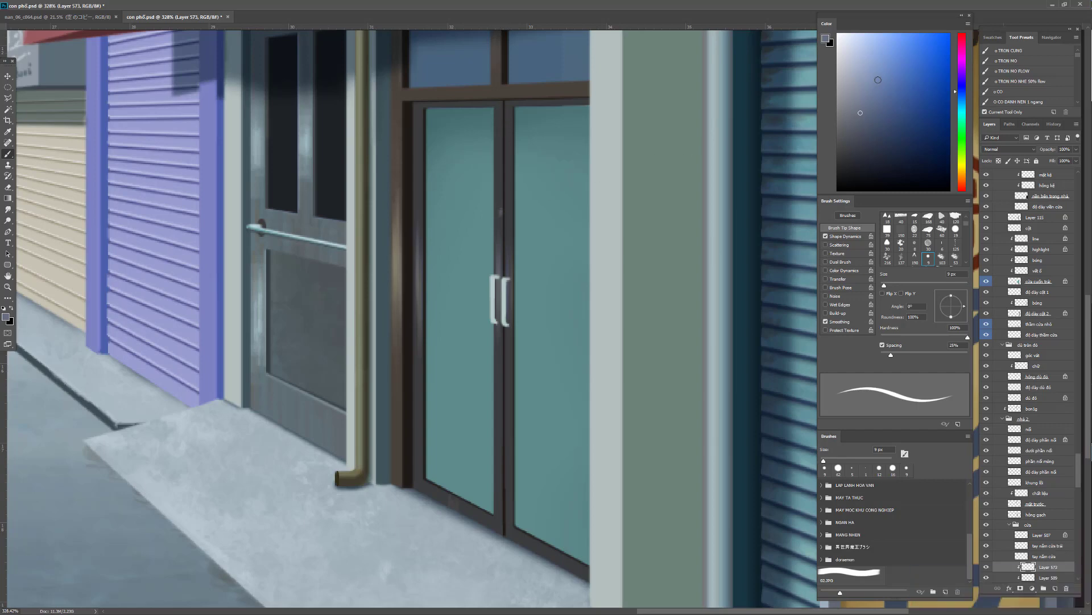
left_click(880, 42)
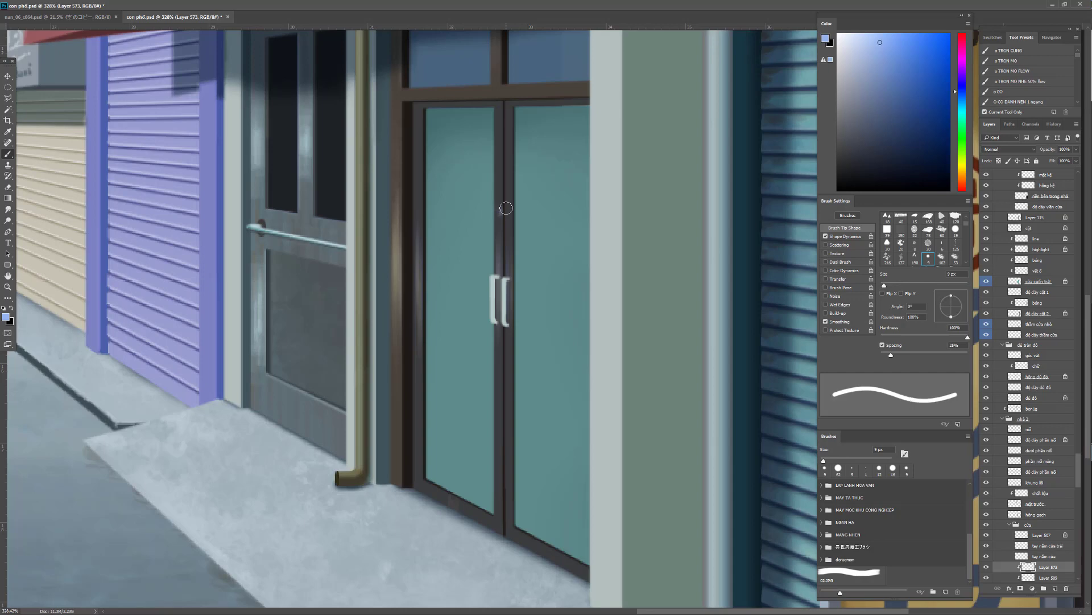
right_click(461, 276)
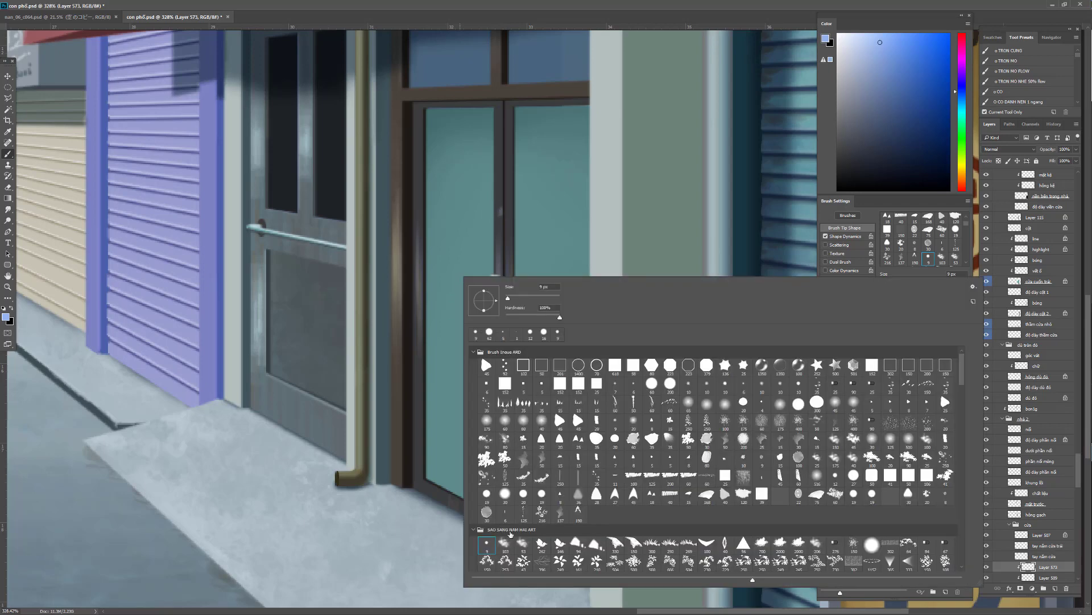
left_click(589, 560)
left_click(493, 542)
left_click(544, 217)
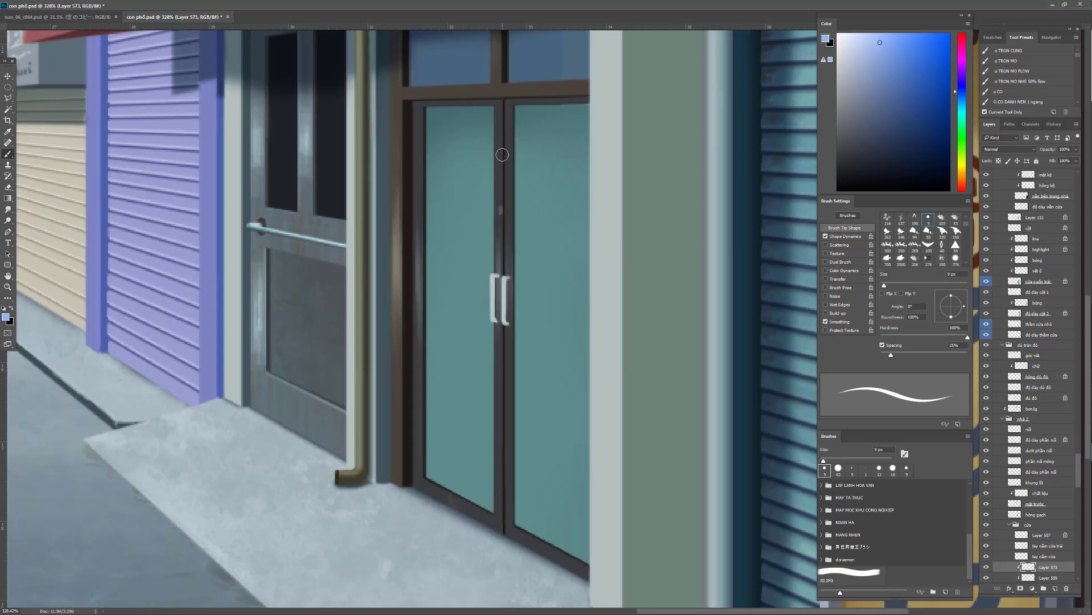
Merge the clipped layers into the frame layer "viền cửa thụt" and set the brush colour to a very pale blue
left_click(523, 208, "ctrl")
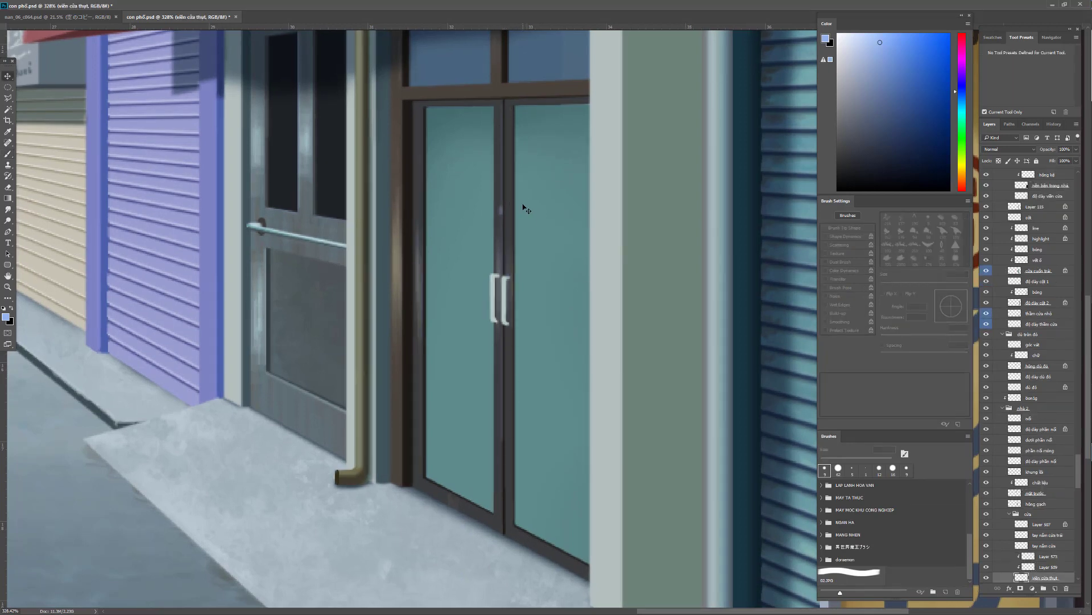
key("ctrl+e")
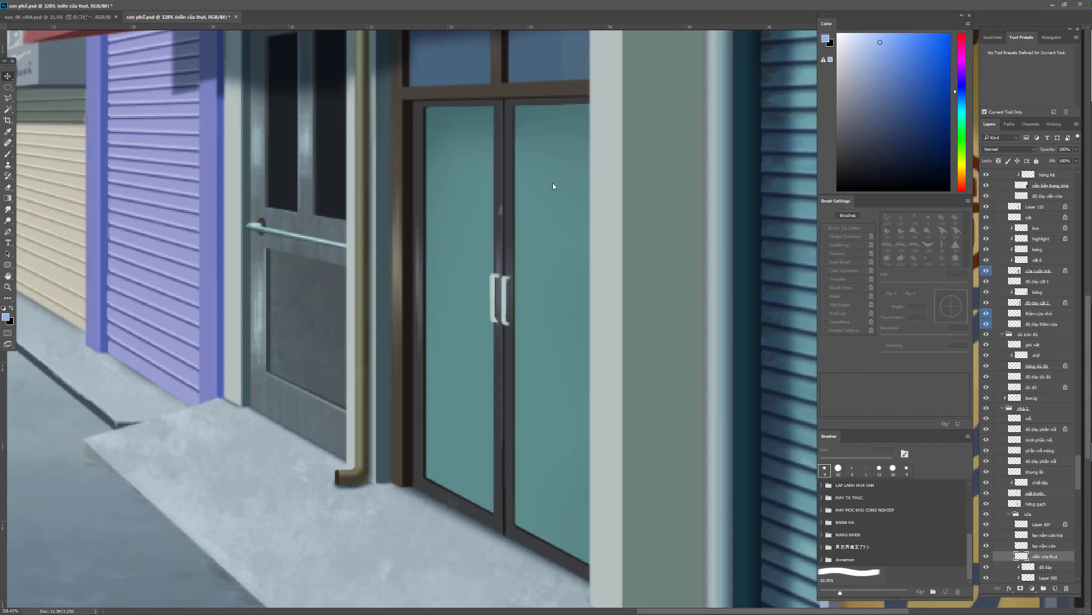
key("b")
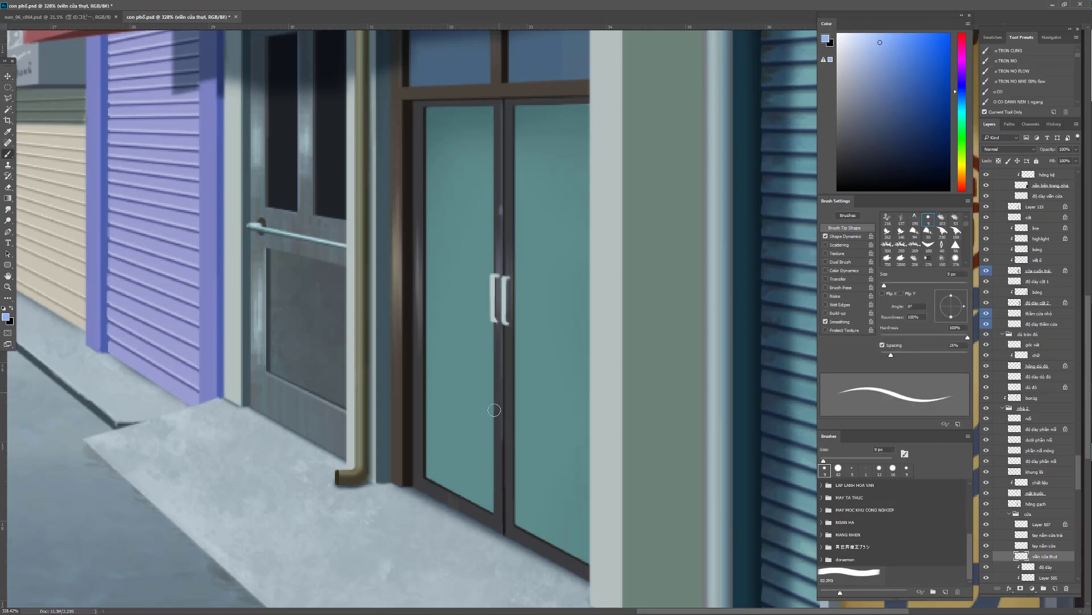
left_click(860, 38)
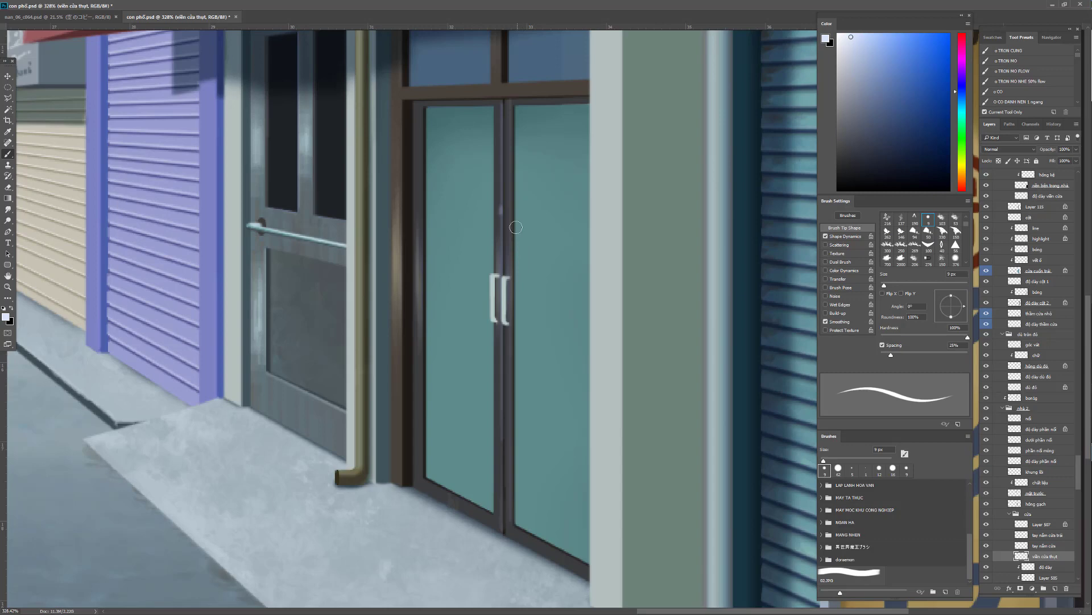
left_click_drag(511, 116, 495, 379)
key("ctrl+z")
key("ctrl+z")
Paint thin pale highlights down the central frame bars and the left frame edge of the glass double door
left_click_drag(512, 108, 492, 522)
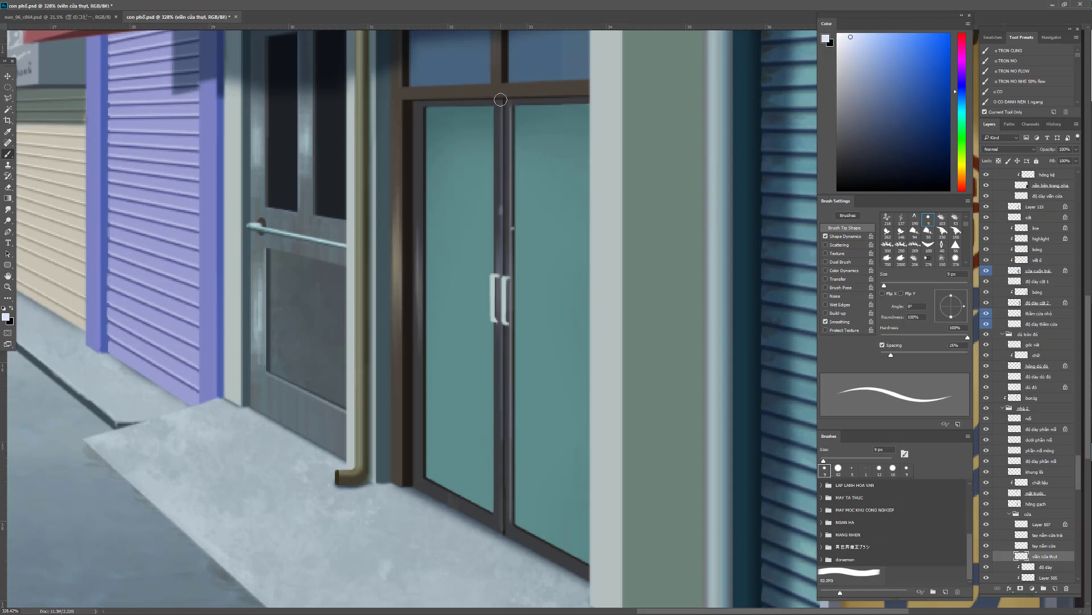
left_click_drag(484, 450, 486, 506)
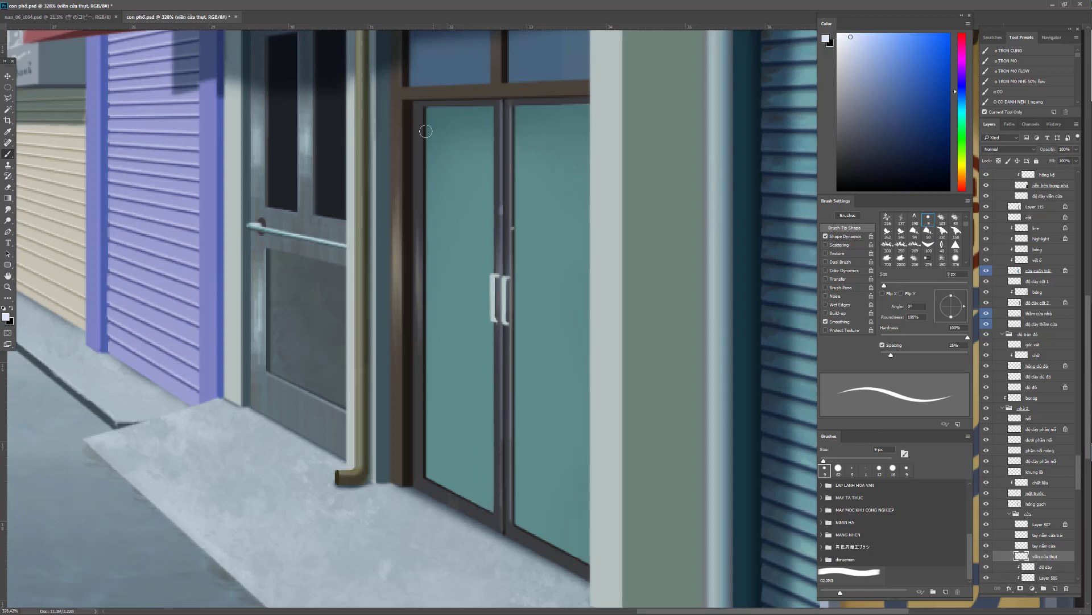
left_click_drag(421, 109, 436, 479)
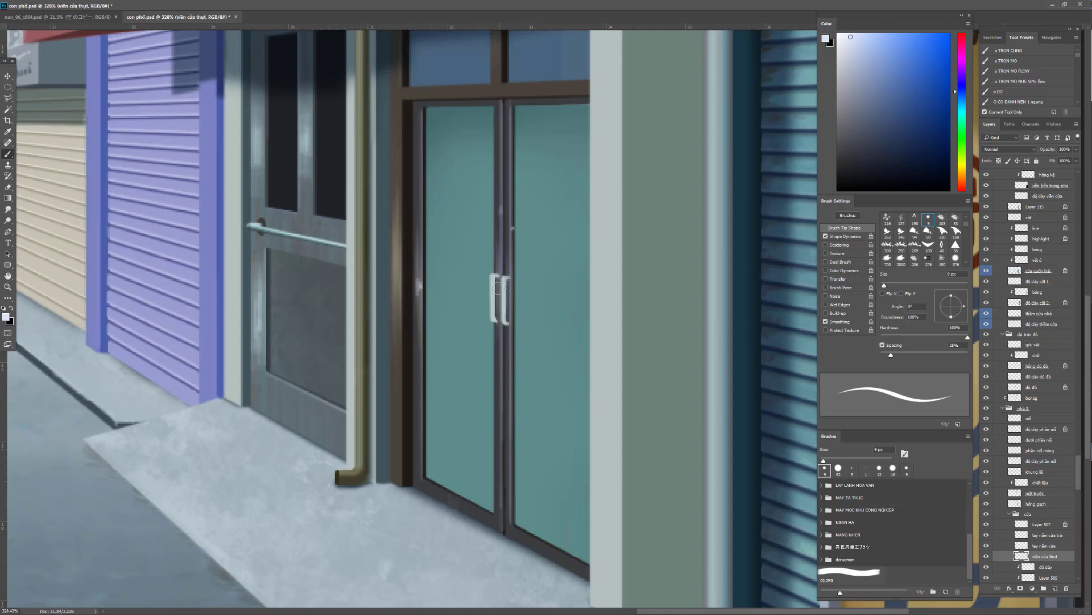
Paint a straight near-black brown shadow under the door's top beam with a 14 px brush, with Shape Dynamics turned off
left_click(497, 117, "alt")
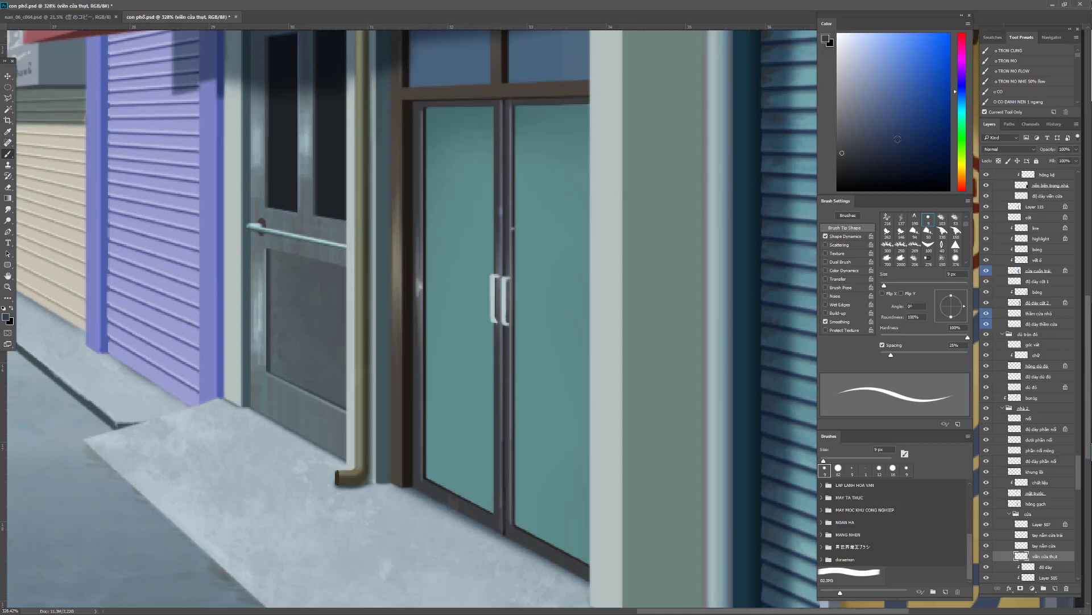
left_click_drag(456, 98, 522, 131)
mouse_move(595, 166)
left_mouse_down()
mouse_move(456, 186)
mouse_move(460, 199)
left_mouse_up()
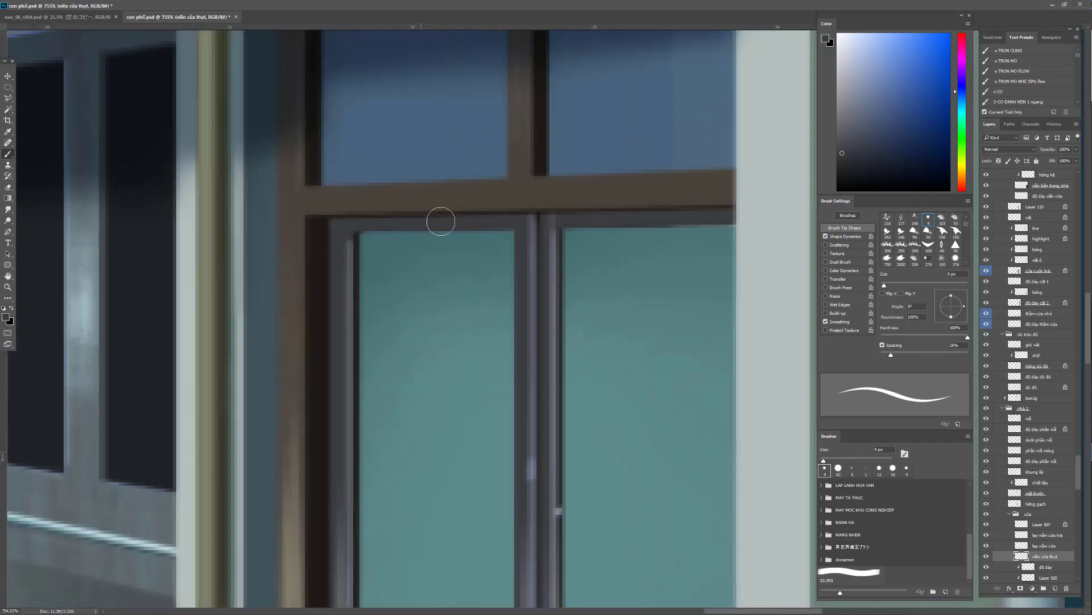
left_click(319, 239, "alt")
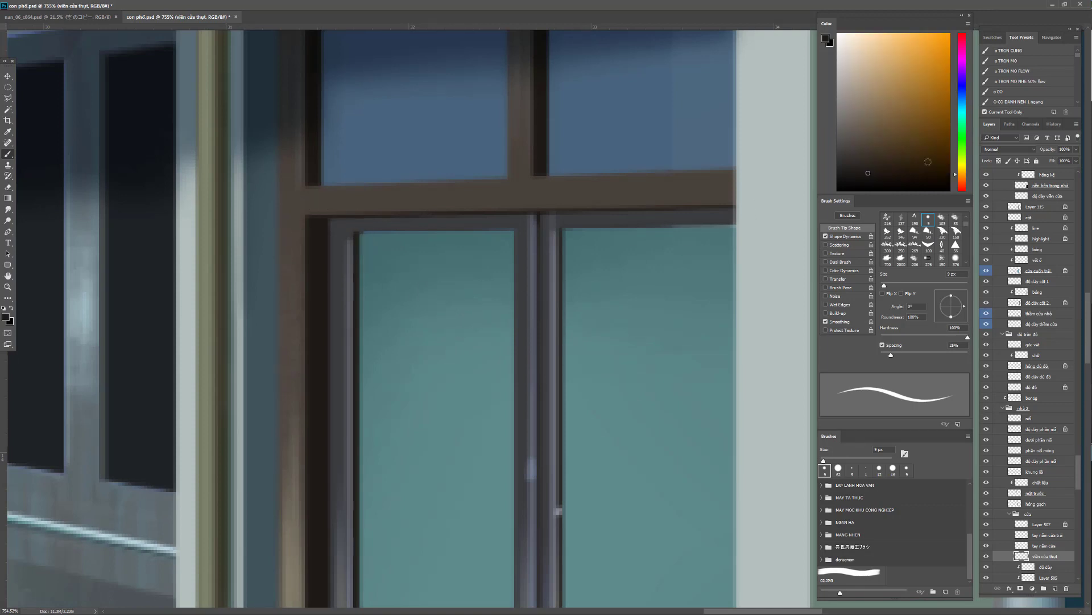
left_click_drag(348, 212, 357, 212)
left_click(826, 236)
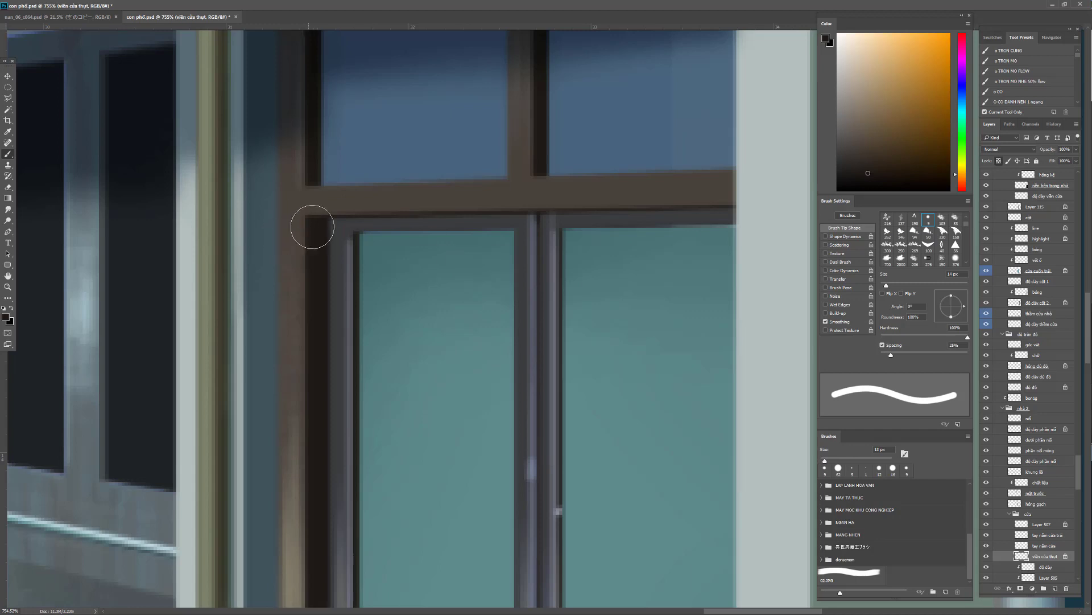
left_click(754, 231, "shift")
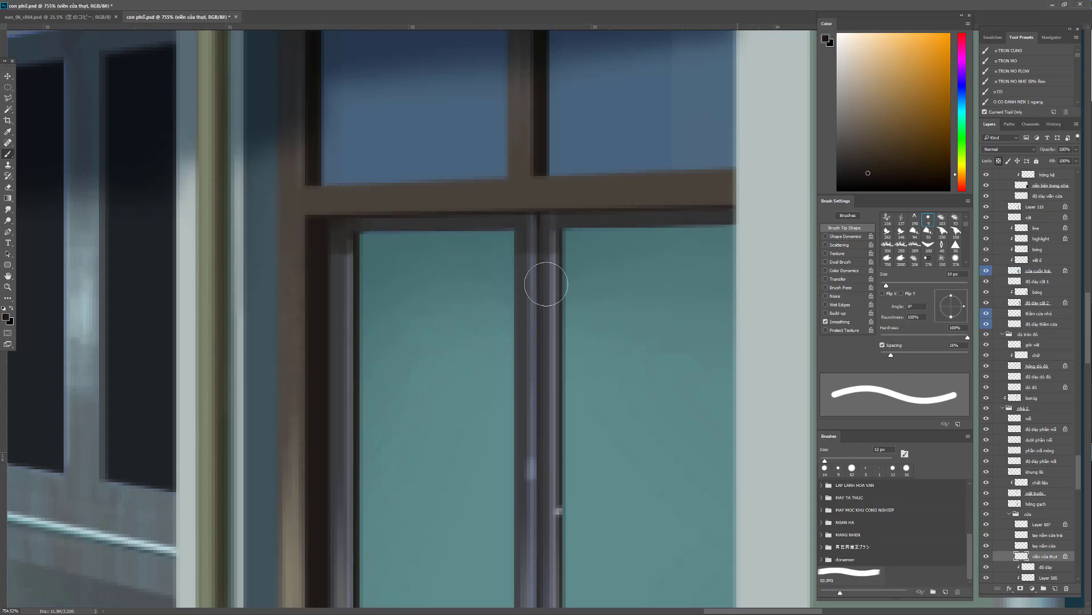
Examine the lower frame of the glass double door and sample its dark frame tones
mouse_move(487, 324)
left_mouse_down()
mouse_move(434, 291)
mouse_move(460, 294)
left_mouse_up()
scroll(460, 293, "down", 1)
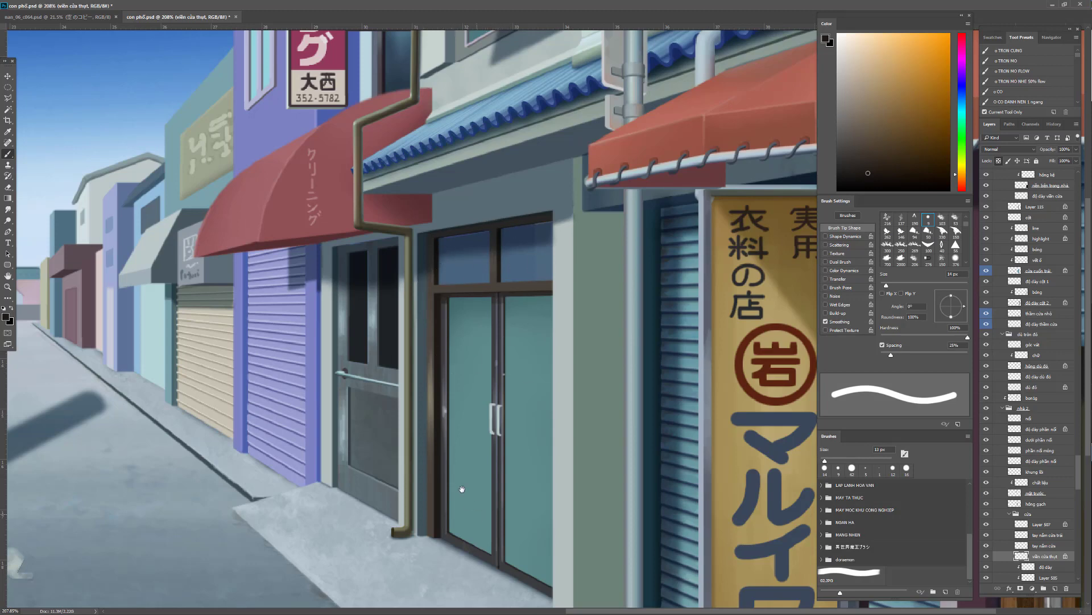
left_click_drag(462, 489, 425, 397)
scroll(468, 501, "up", 6)
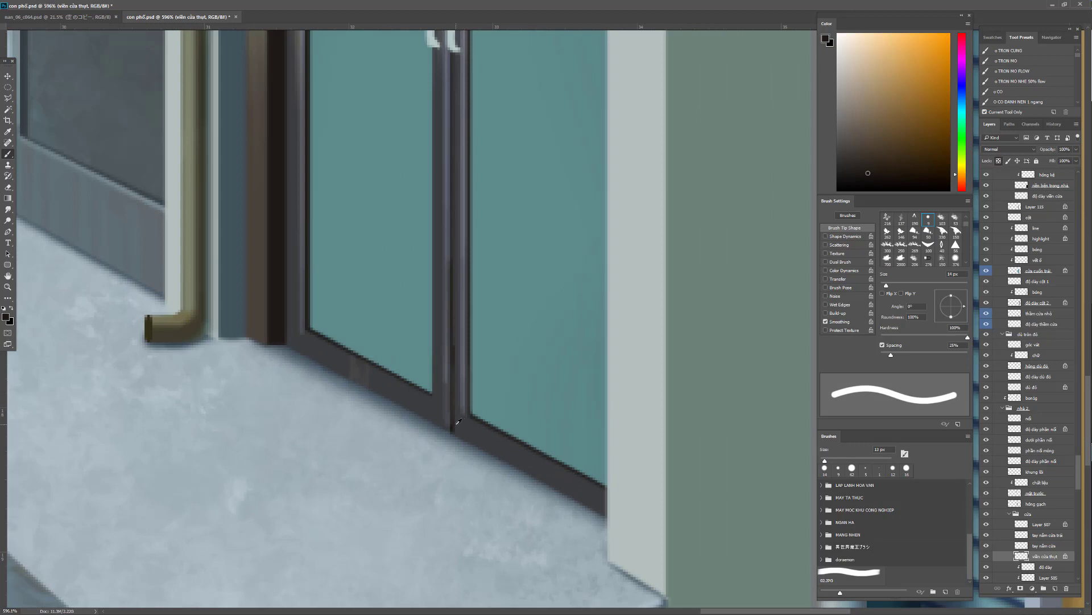
left_click(454, 427, "alt")
left_click(283, 293, "alt")
left_click(274, 322, "alt")
left_click_drag(411, 337, 290, 335)
left_click_drag(468, 185, 524, 190)
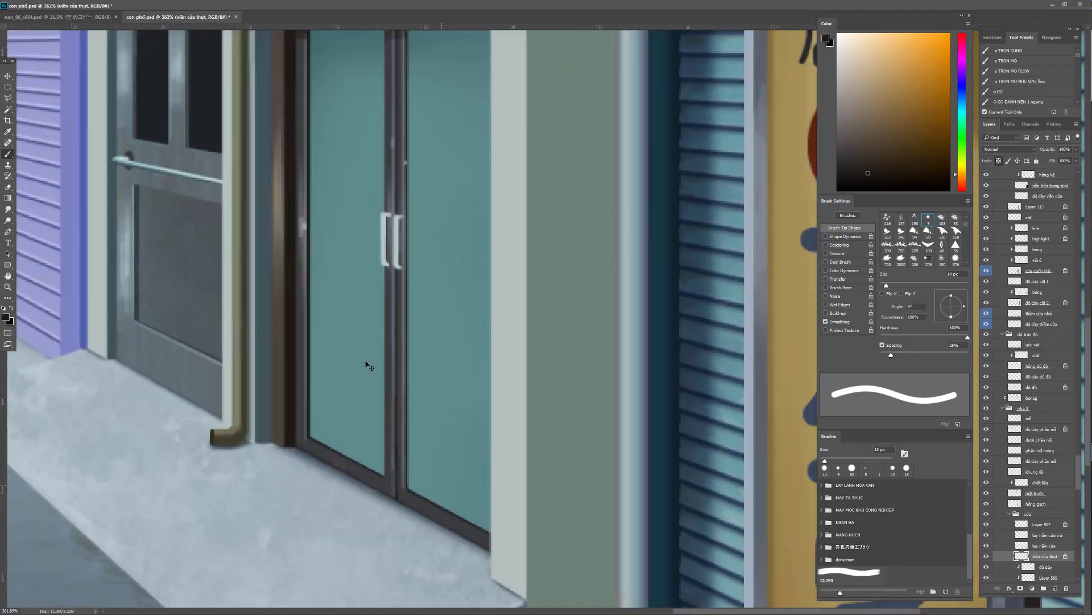
Select the lower glass layer "kính dưới" and check the door's bottom rails and upper frame up close and within the street scene
key("v")
left_click(311, 365, "ctrl")
scroll(415, 373, "up", 4)
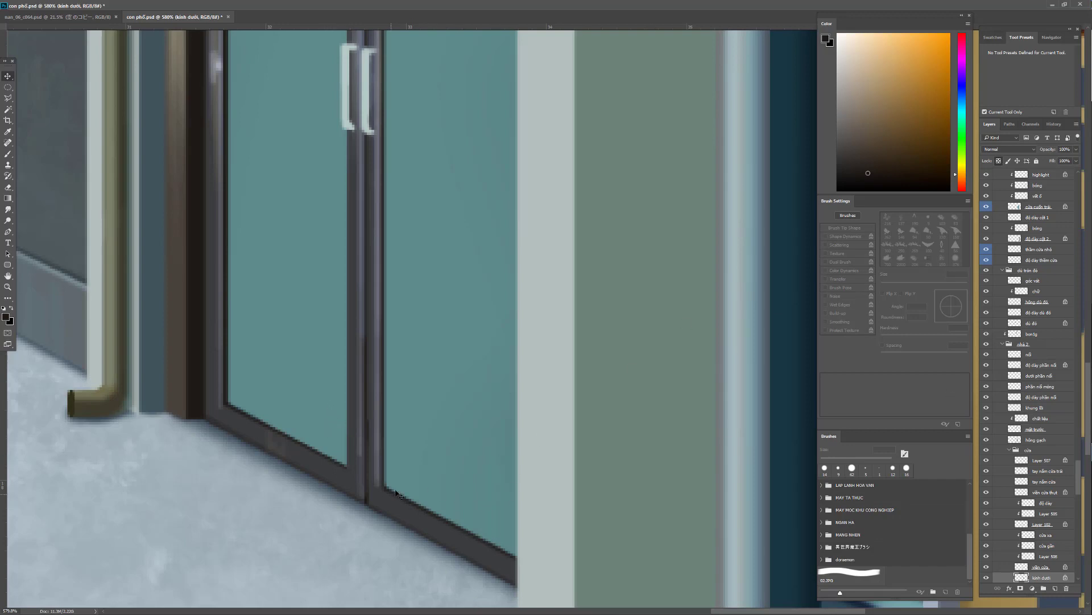
left_click_drag(553, 517, 674, 581)
scroll(535, 466, "down", 3)
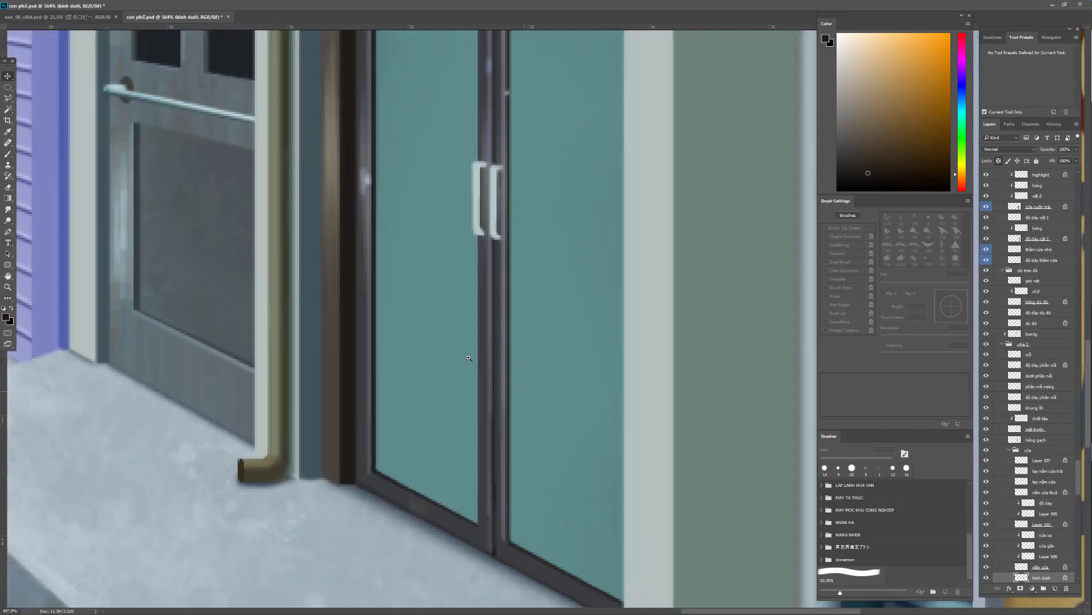
left_click_drag(469, 358, 486, 314)
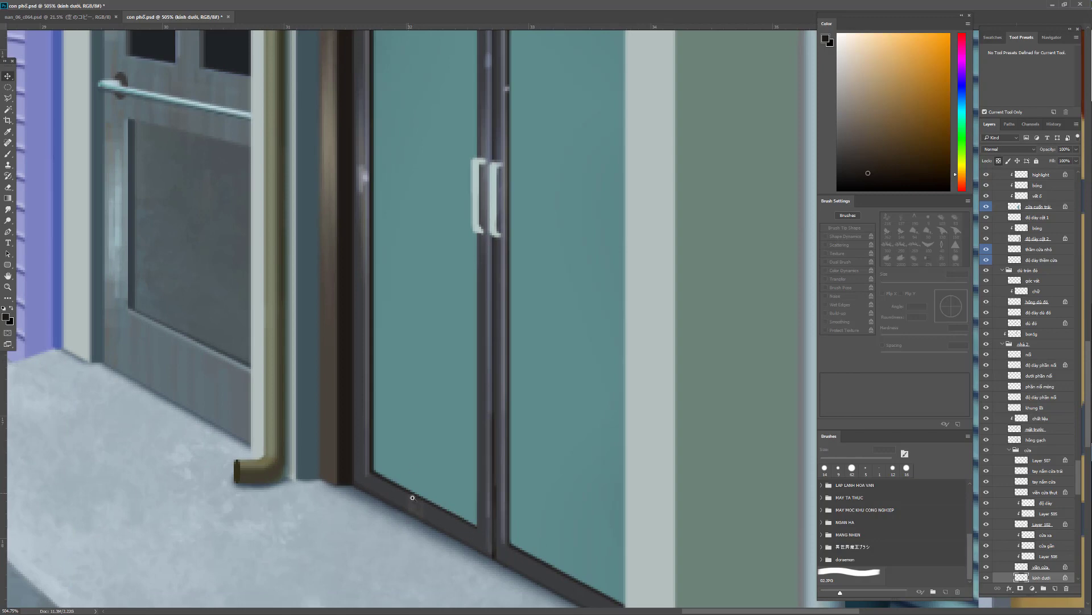
scroll(412, 498, "up", 5)
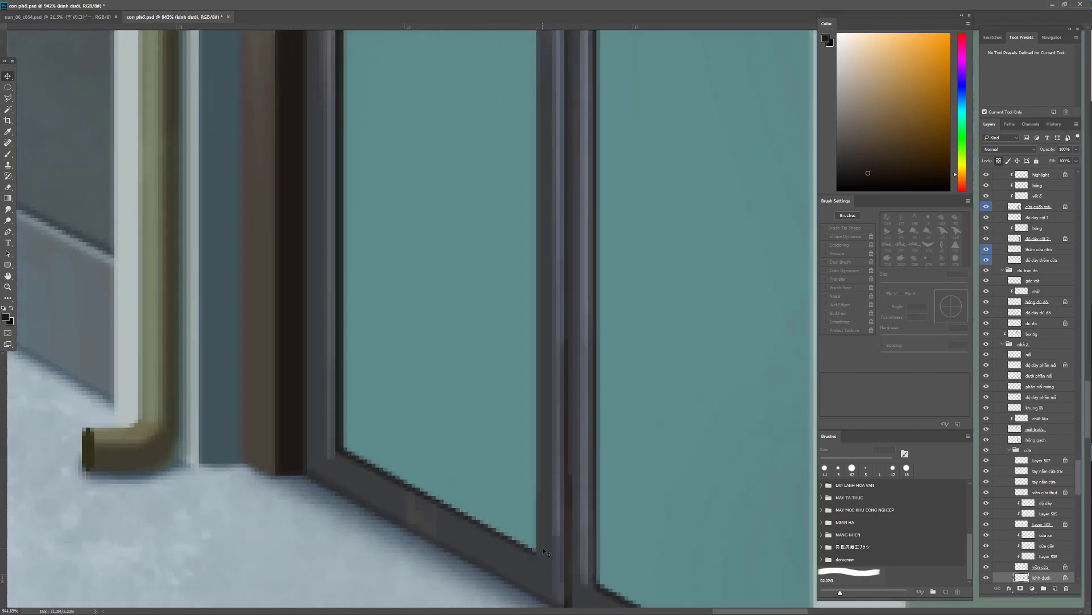
scroll(510, 503, "down", 10)
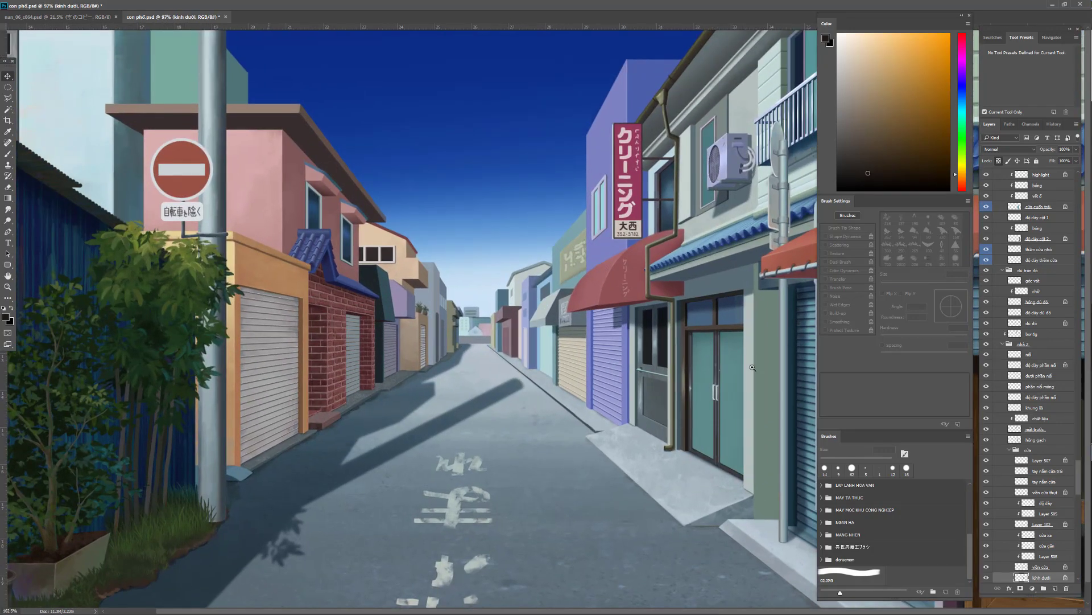
left_click_drag(752, 367, 811, 387)
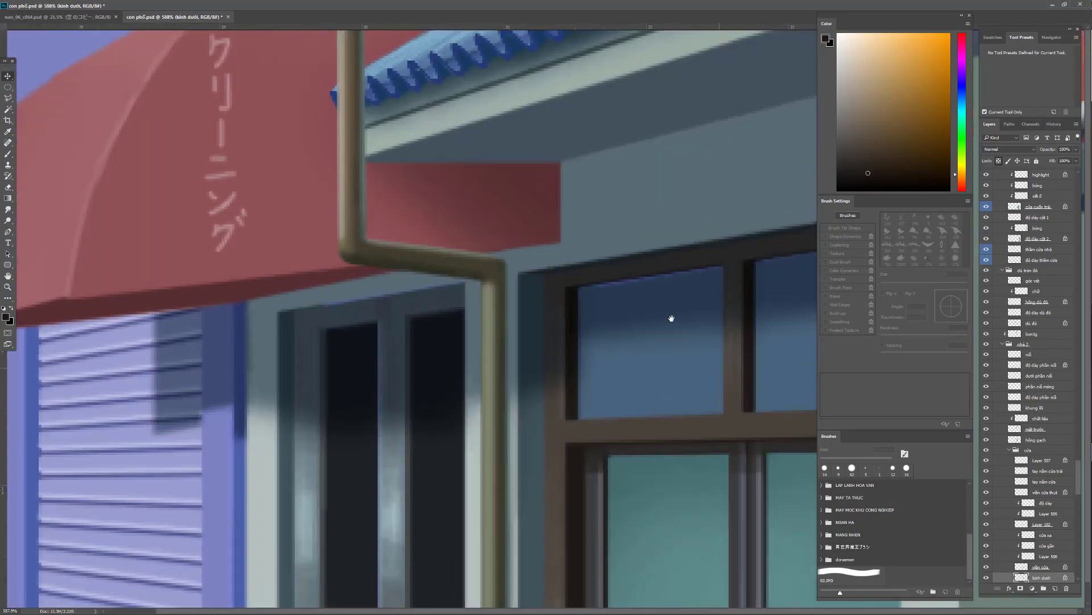
left_click_drag(799, 495, 679, 377)
On the door frame layer "viền cửa", paint a thin light greyish-brown highlight along the crossbeam's top edge with a 3 px brush
left_click(655, 314, "ctrl")
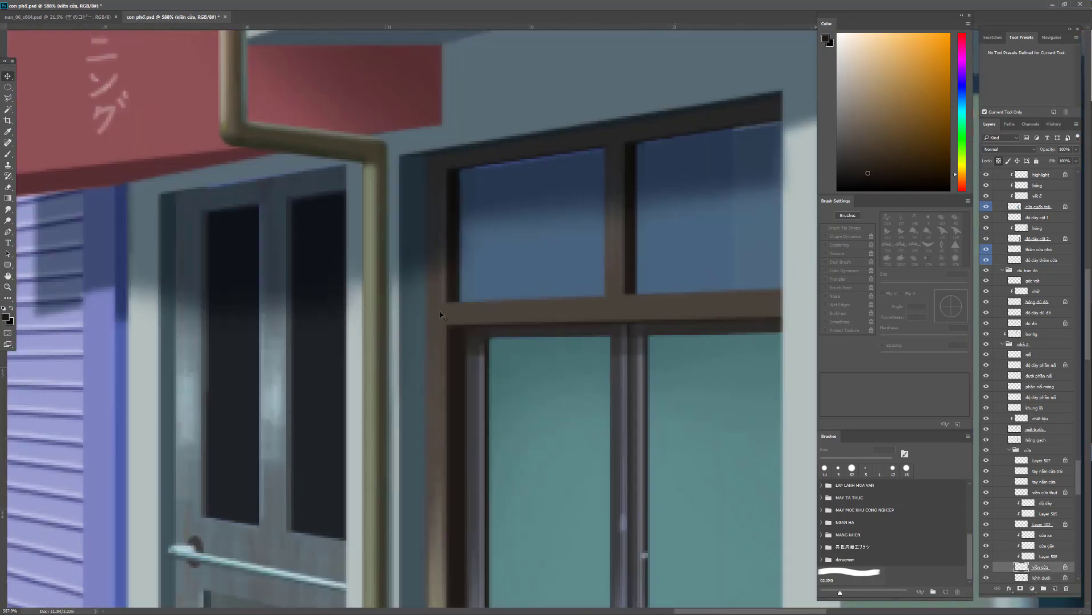
key("b")
left_click(485, 306, "alt")
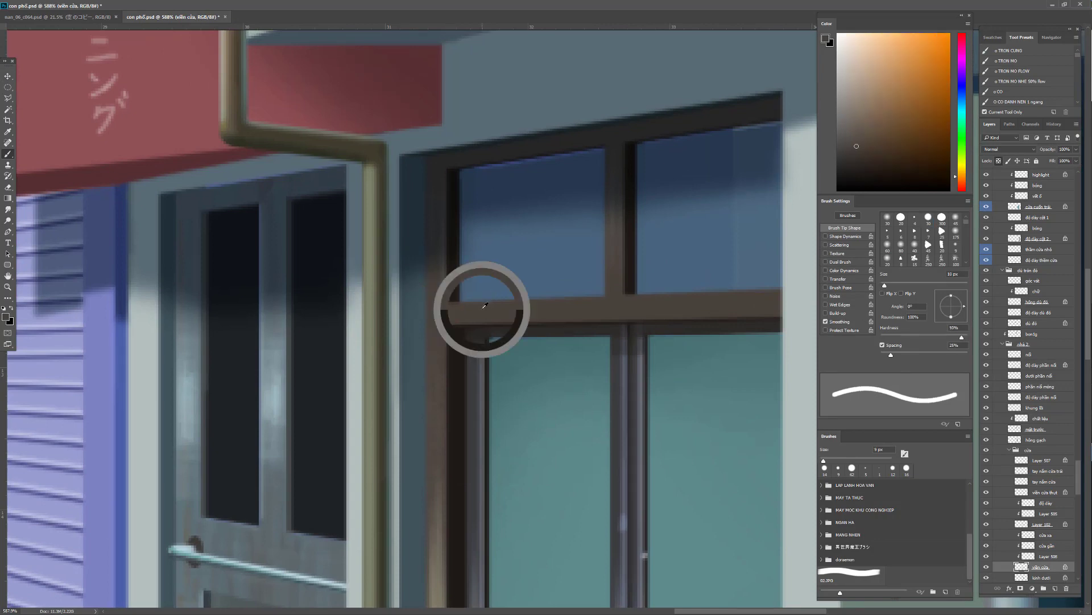
scroll(447, 287, "up", 2)
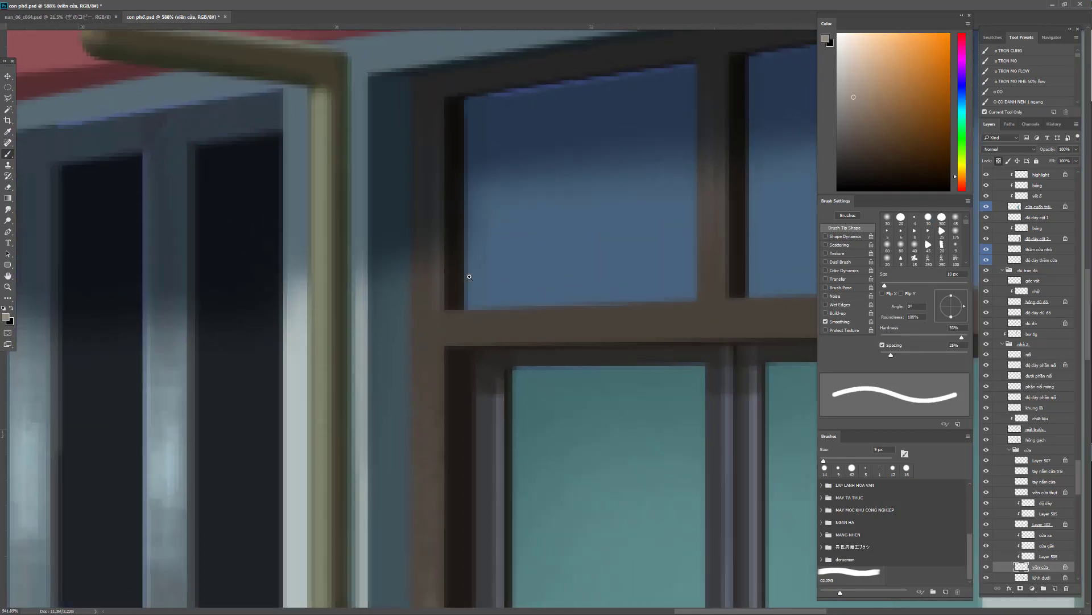
scroll(469, 277, "up", 1)
key("bracketleft")
key("bracketleft")
key("bracketleft")
key("bracketleft")
key("bracketleft")
key("bracketleft")
key("bracketleft")
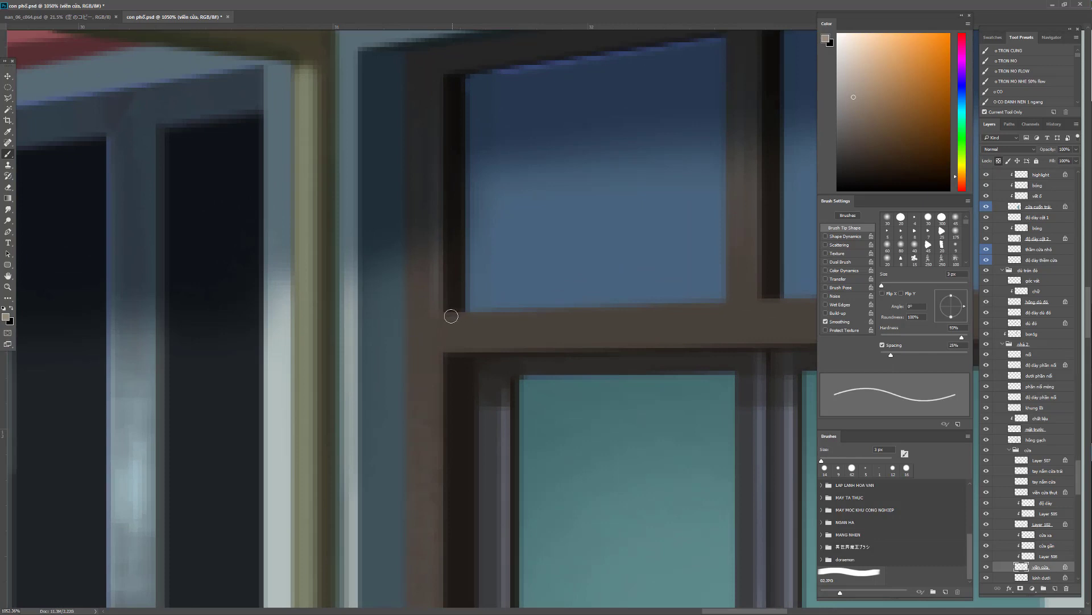
left_click(447, 316)
left_click(738, 304, "shift")
mouse_move(635, 303)
left_mouse_down()
mouse_move(595, 285)
mouse_move(385, 293)
left_mouse_up()
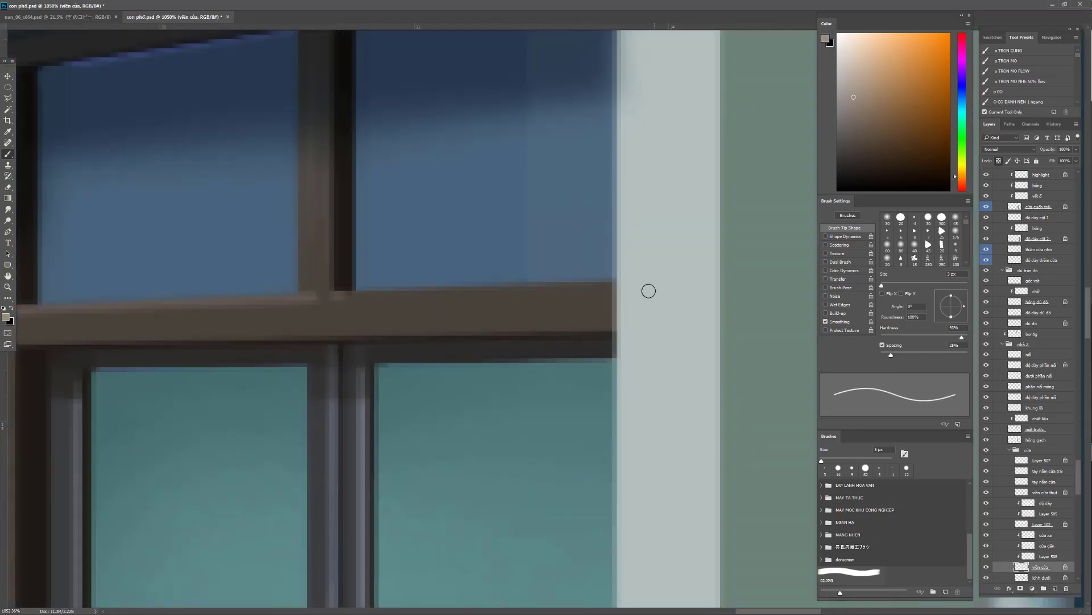
left_click_drag(612, 286, 342, 289)
Highlight the edge of the upper window's central bar and add short accents in a lighter beige along the crossbeam's top edge
left_click_drag(329, 102, 331, 291)
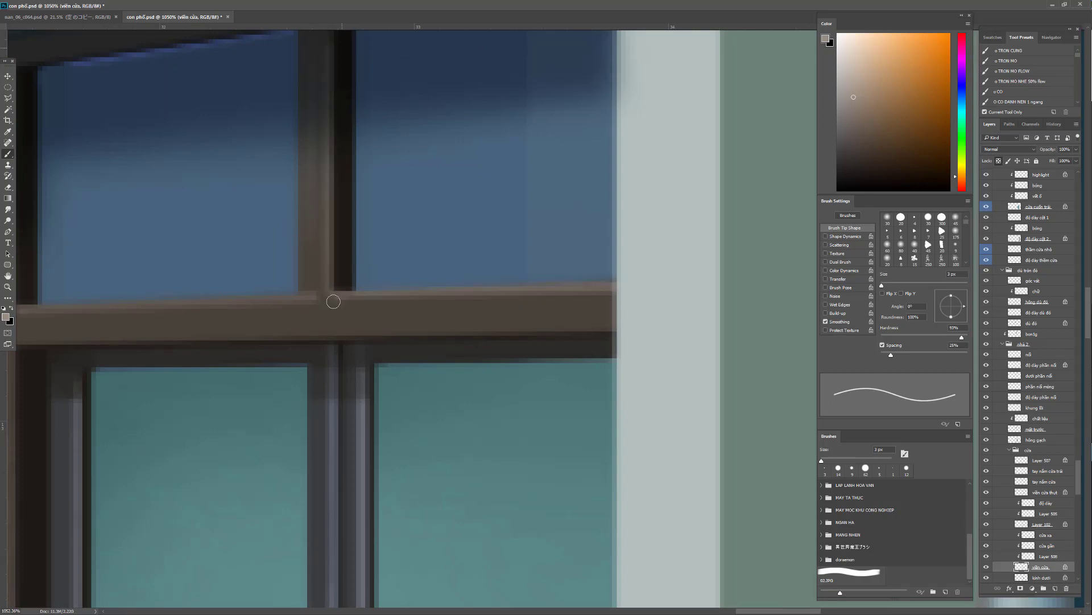
left_click(323, 300)
left_click(512, 288)
left_click_drag(855, 98, 853, 79)
left_click_drag(513, 289, 492, 290)
left_click(159, 306)
left_click(294, 296, "shift")
Sample the near-black shadow of the upper window bar and examine the highlighted door frame up close and within the whole street
scroll(324, 308, "down", 7)
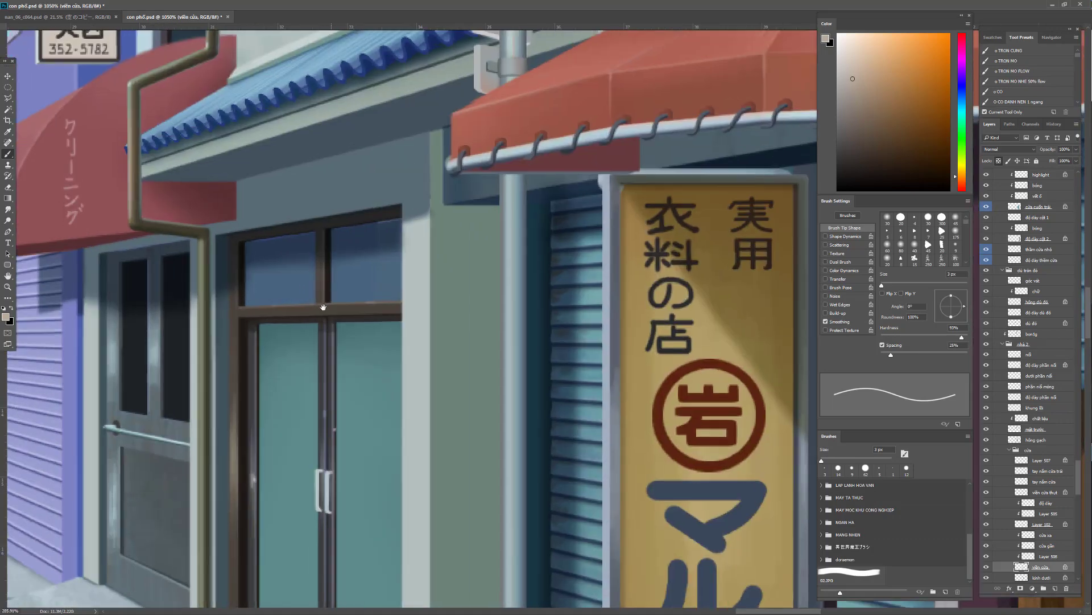
scroll(323, 308, "up", 5)
left_click(441, 249, "alt")
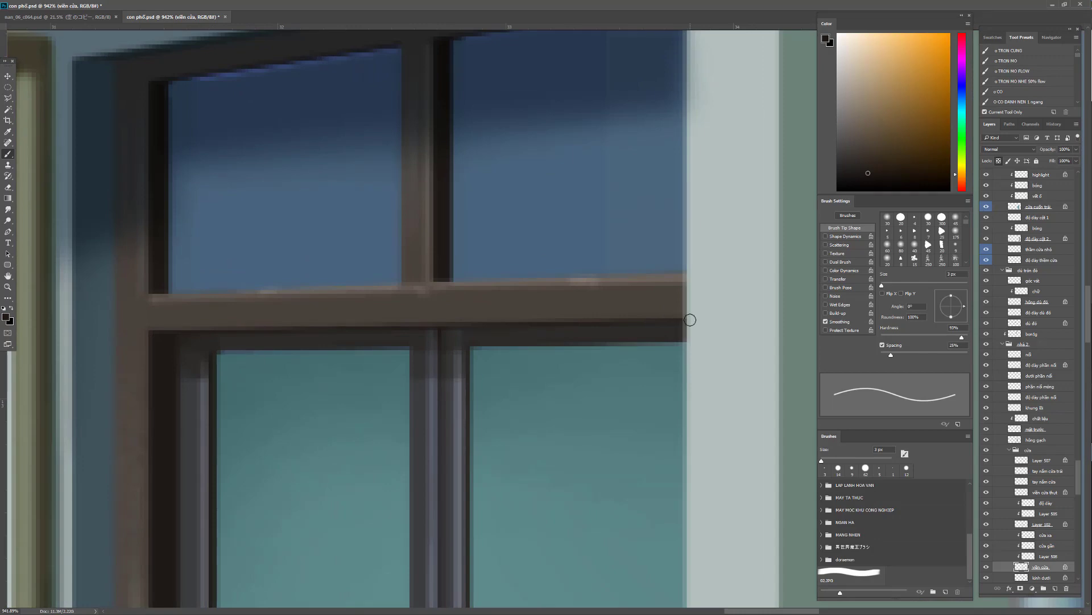
scroll(334, 288, "down", 8)
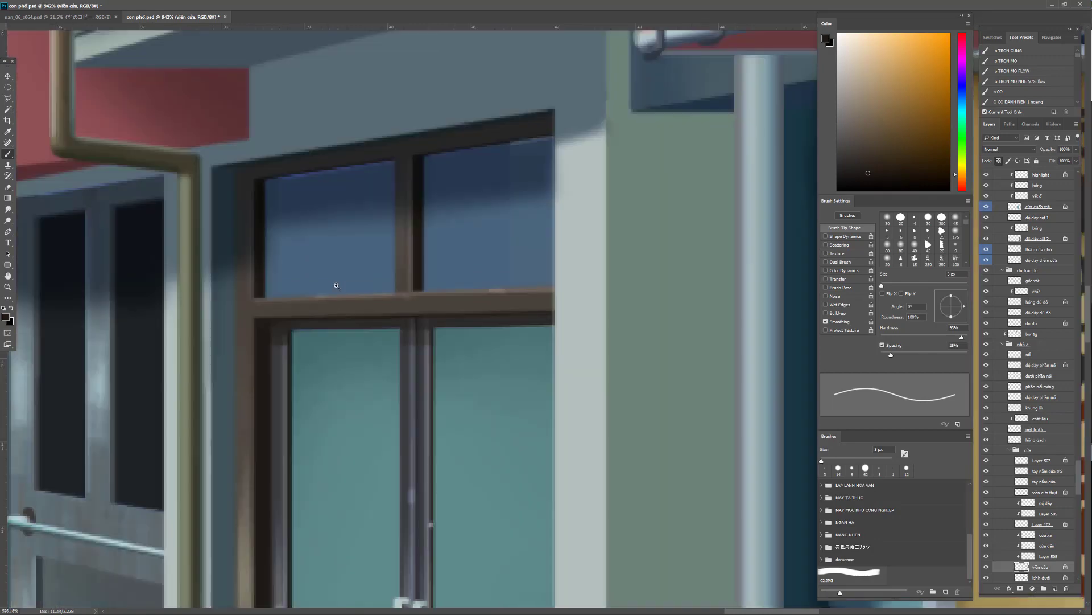
scroll(423, 311, "up", 1)
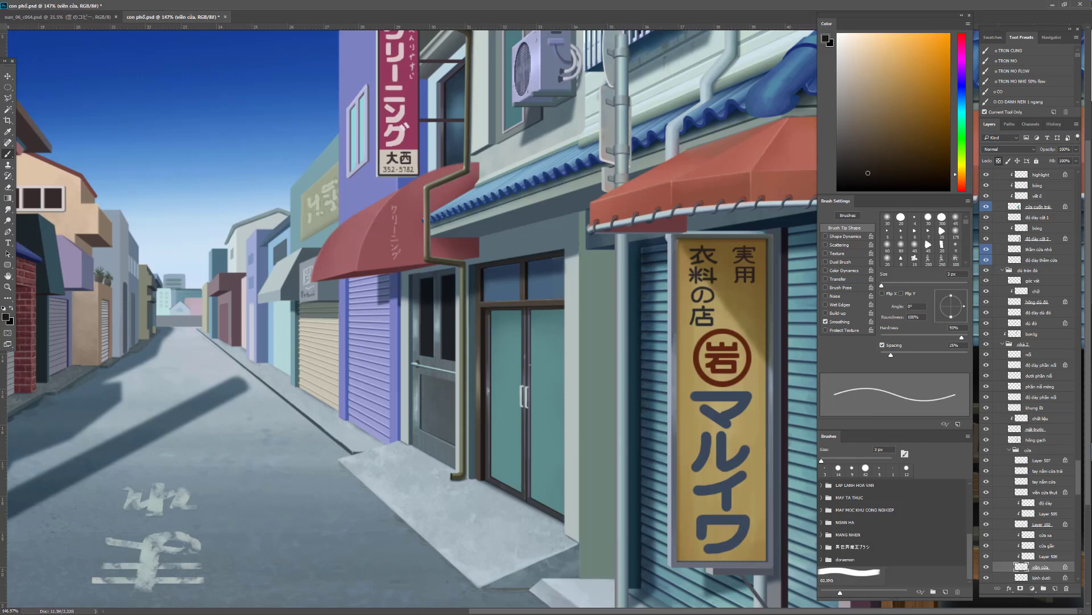
left_click_drag(578, 360, 590, 347)
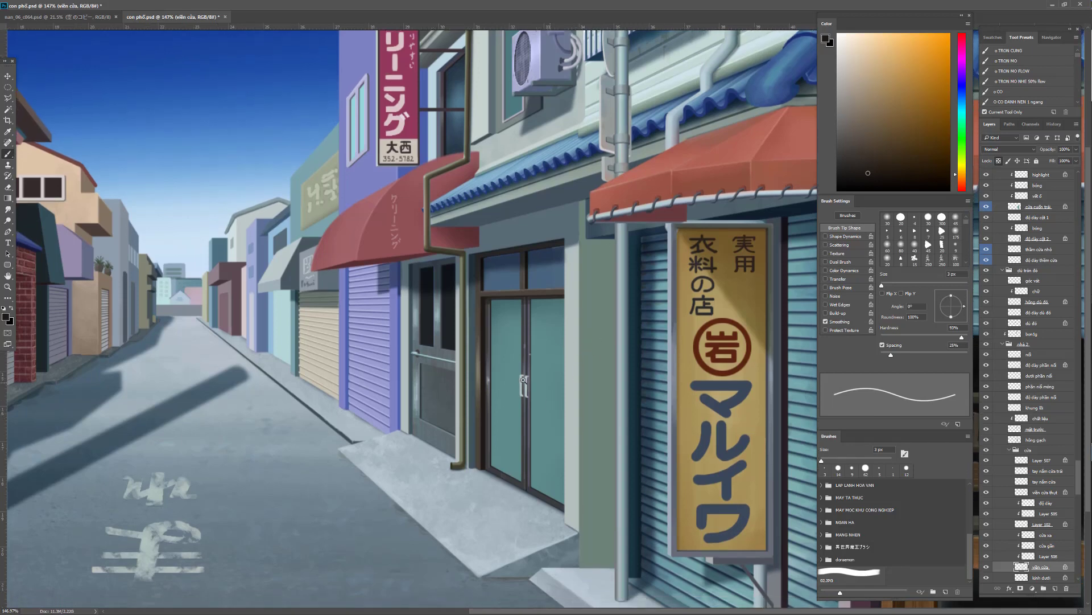
scroll(552, 403, "down", 1)
left_click_drag(199, 291, 397, 332)
left_click_drag(771, 346, 573, 311)
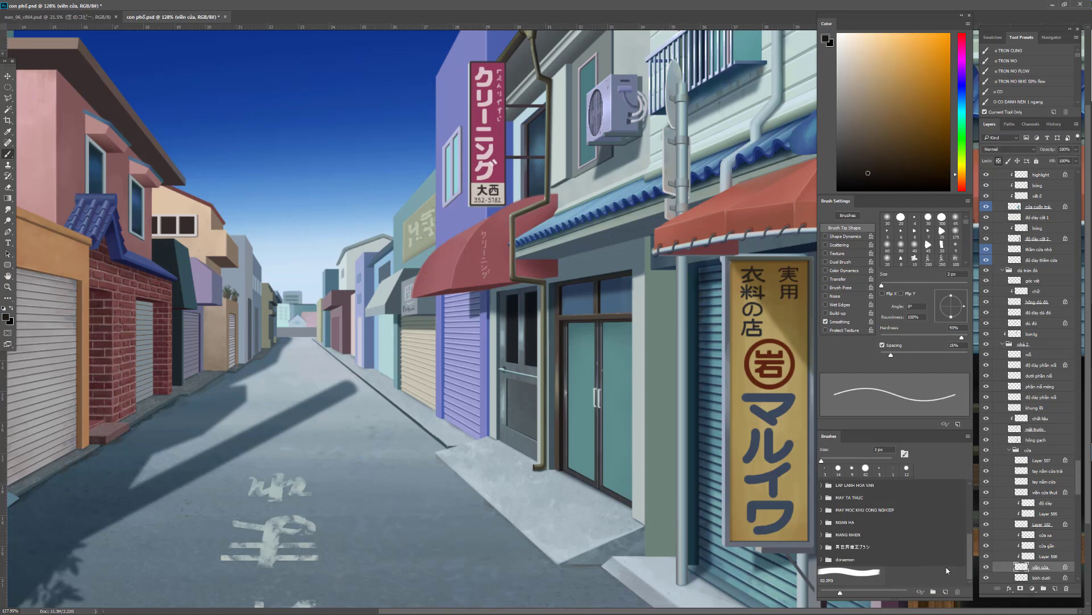
left_click_drag(590, 334, 675, 410)
left_click_drag(772, 322, 567, 343)
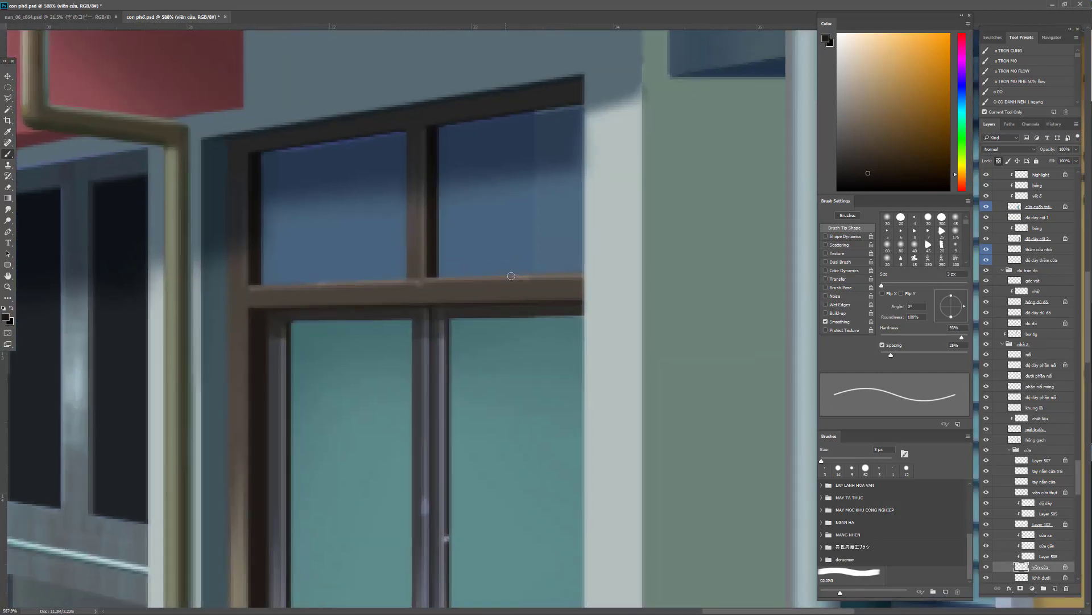
left_click_drag(521, 276, 512, 277)
left_click_drag(512, 356, 384, 209)
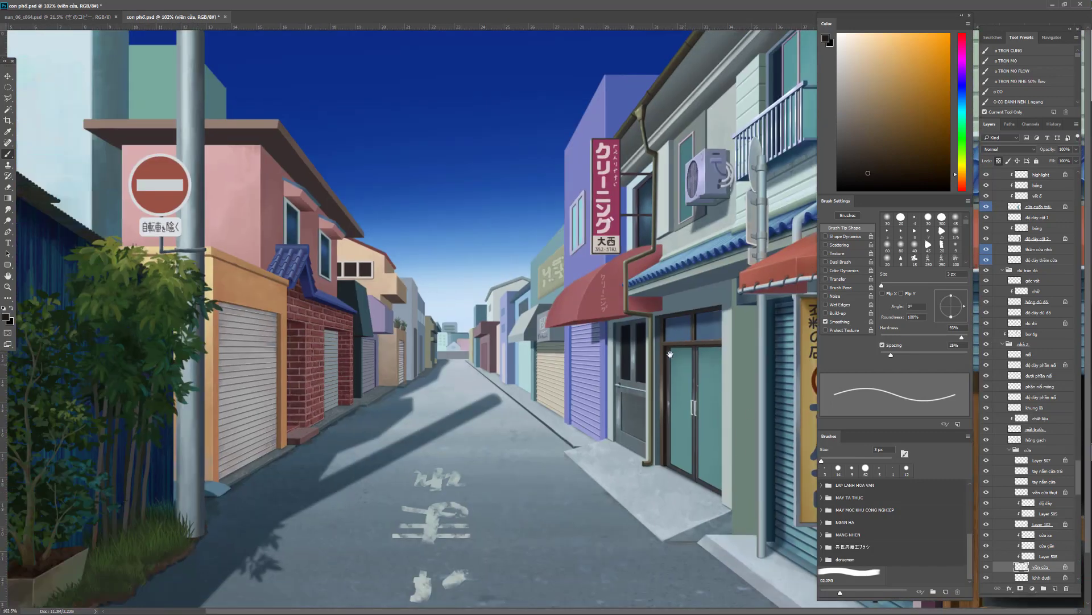
scroll(670, 354, "up", 4)
scroll(710, 383, "up", 4)
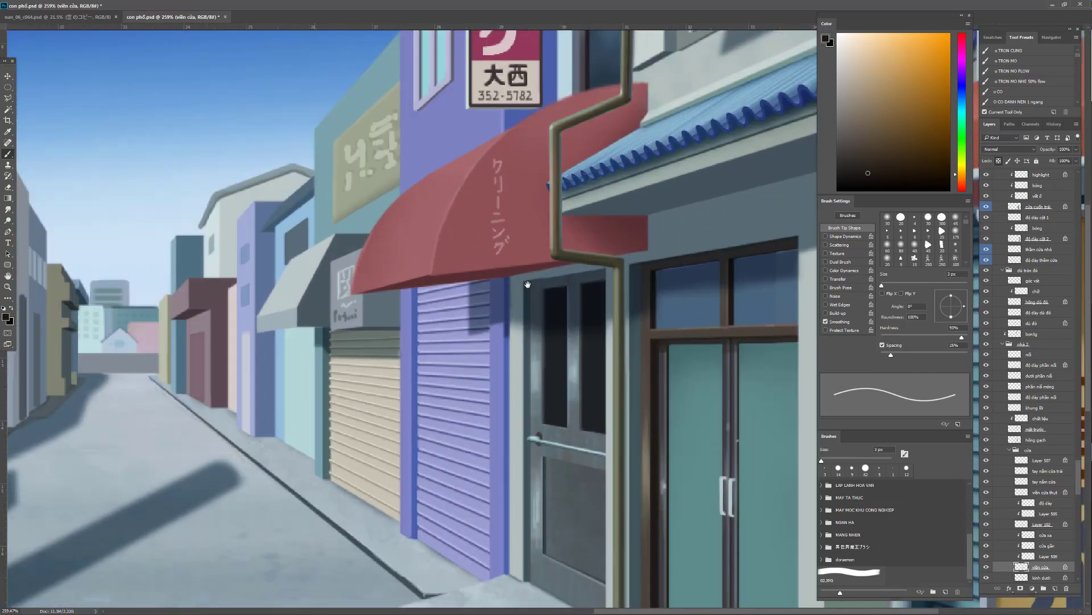
scroll(525, 370, "down", 3)
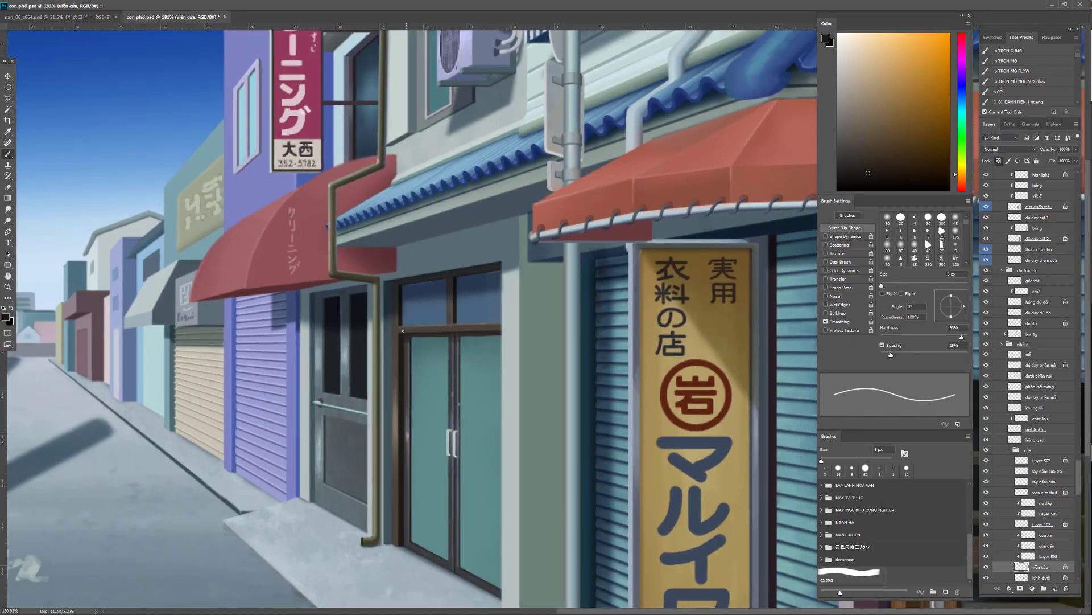
scroll(403, 331, "up", 6)
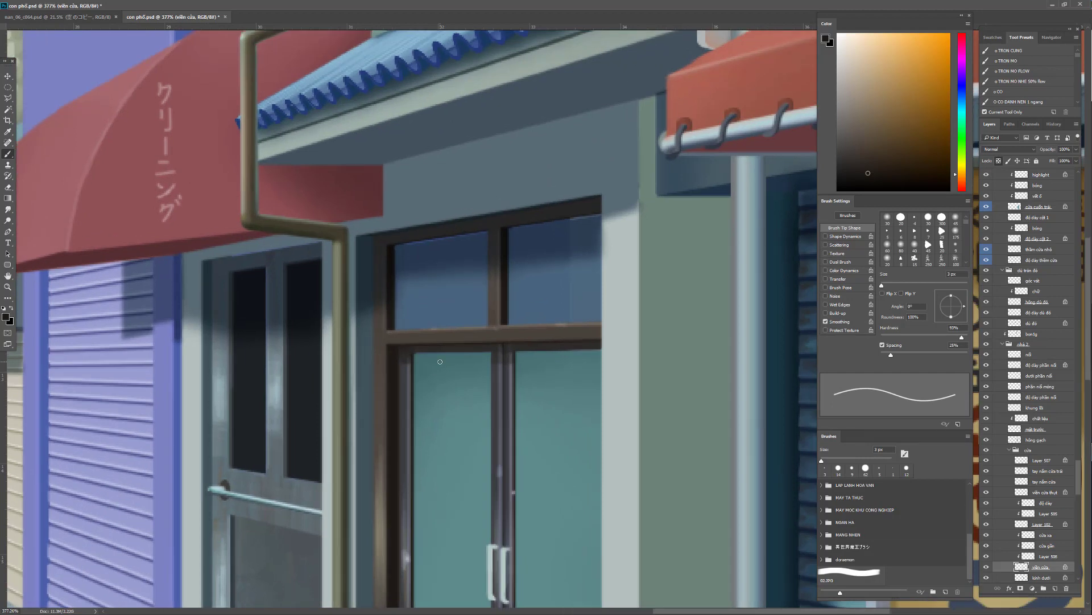
Compare the storefront's tones by sampling the crossbeam's brown, the frame's dark inner edge and the bluish grey beside the door
left_click(454, 334, "alt")
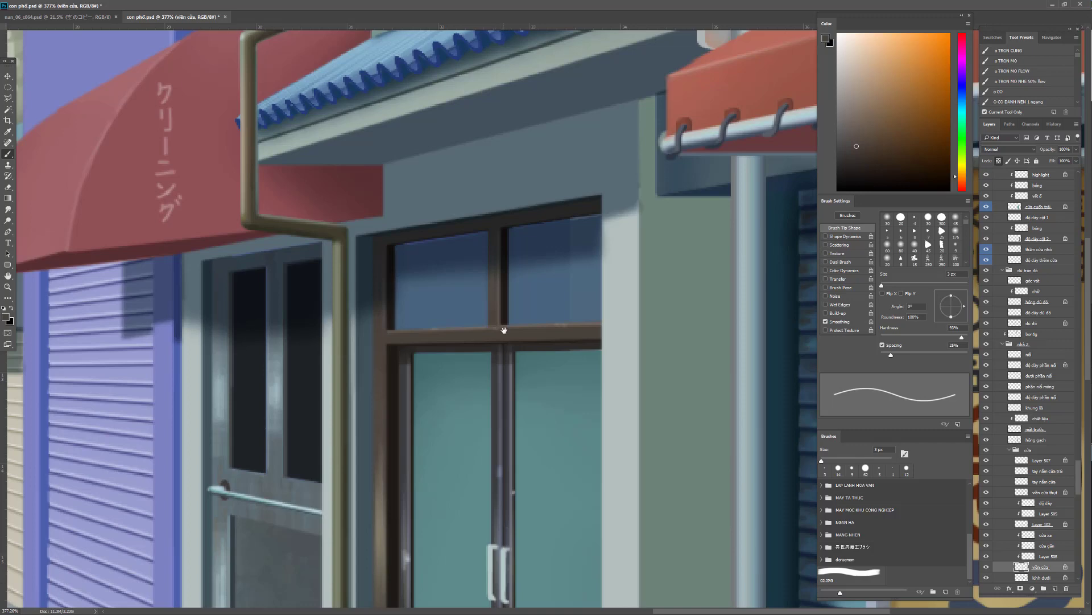
scroll(504, 330, "down", 5)
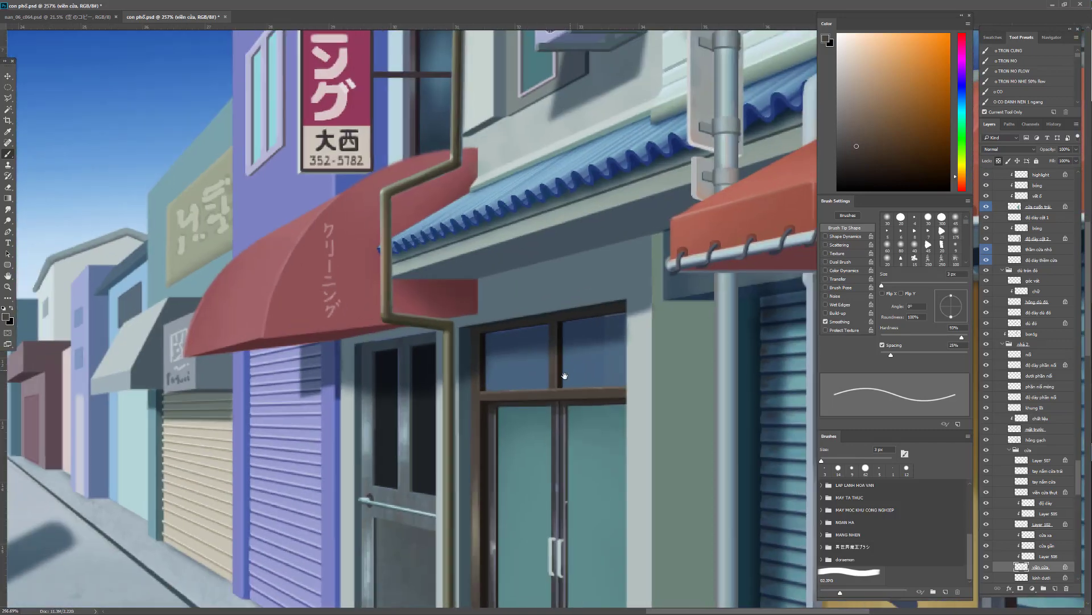
scroll(576, 417, "up", 4)
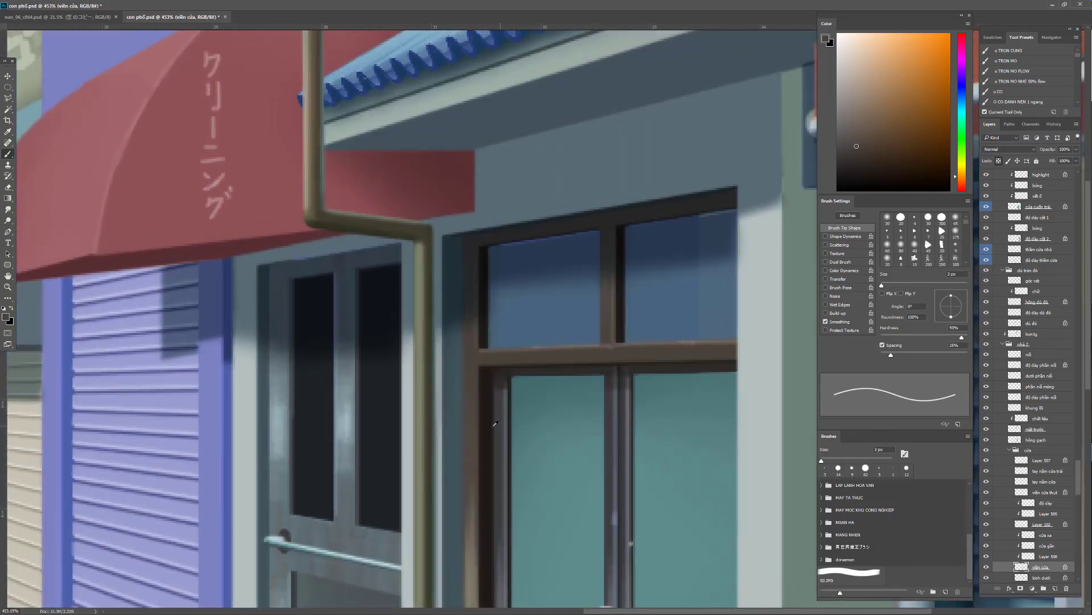
left_click(485, 432, "alt")
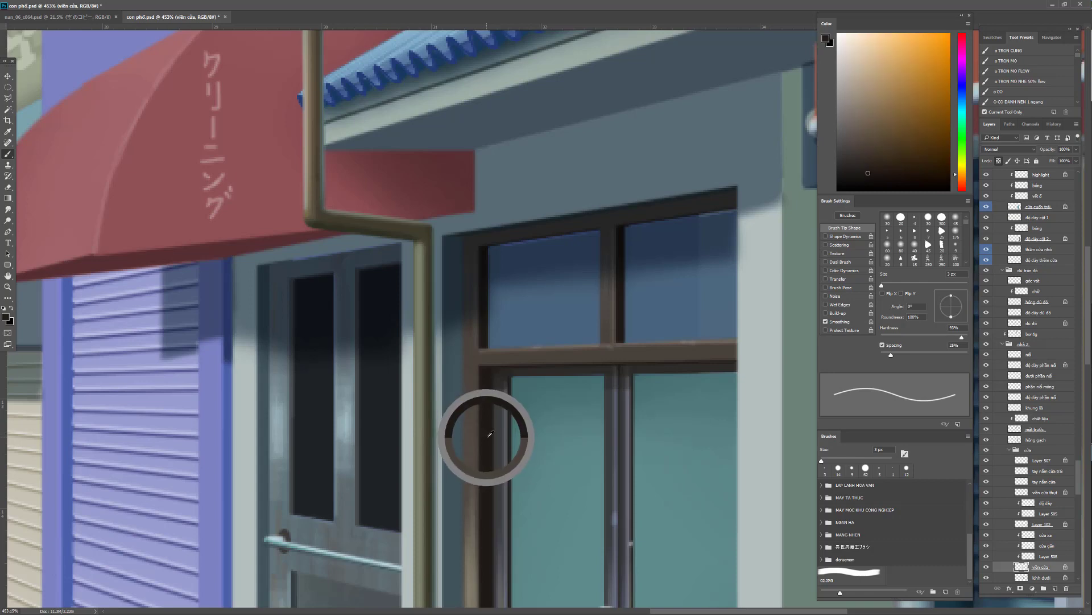
left_click(488, 436, "alt")
scroll(480, 401, "down", 8)
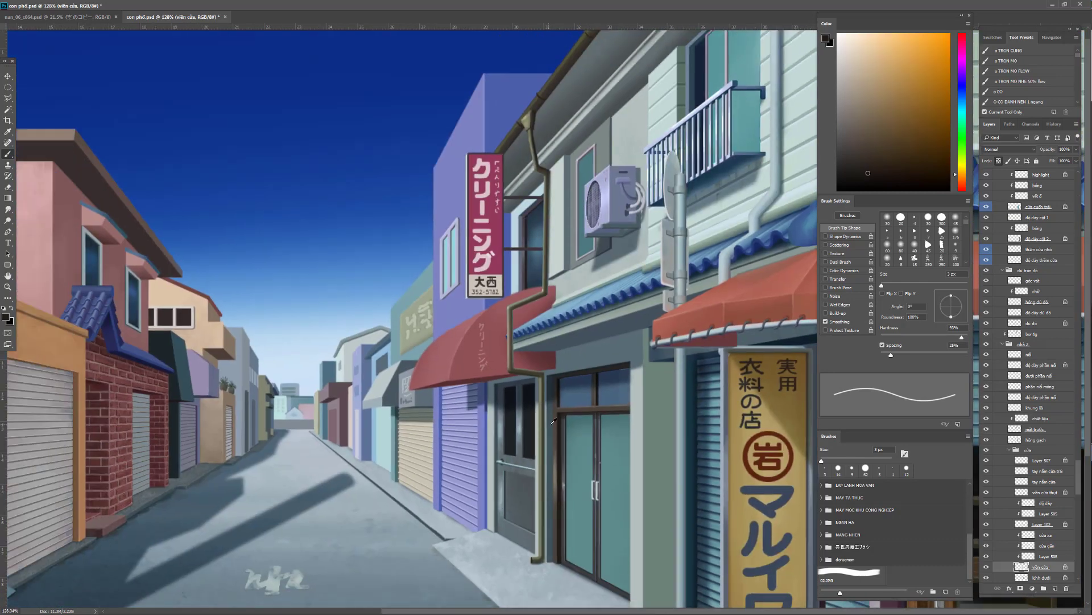
left_click(561, 432, "alt")
left_click_drag(561, 431, 561, 432)
left_click_drag(621, 216, 571, 178)
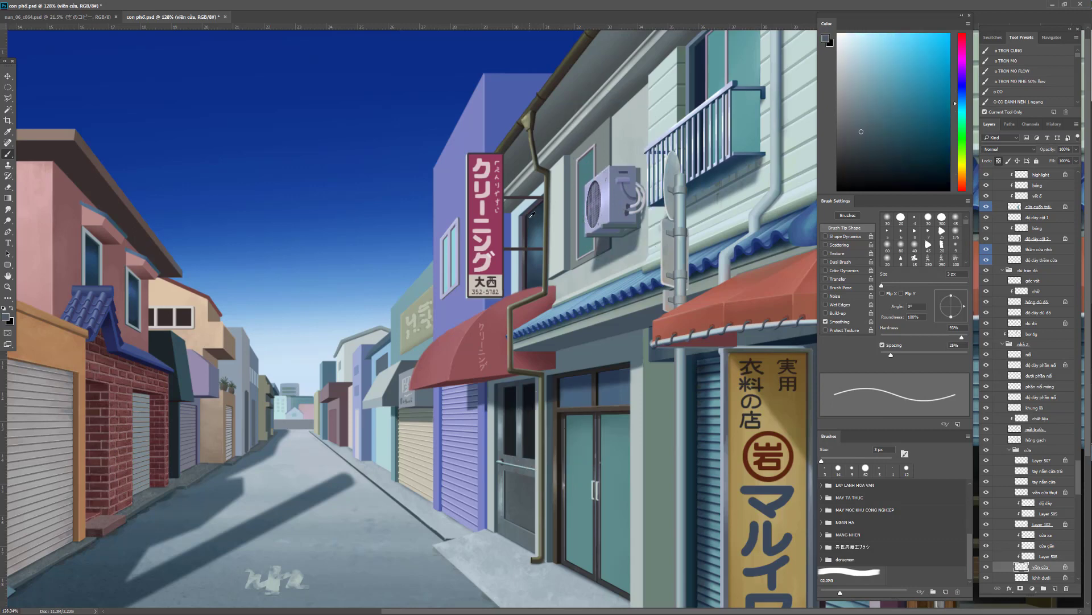
Sample the dark blue of the upper-floor window beside the vertical sign and add a new layer above "DIEM TU"
left_click(525, 217, "alt")
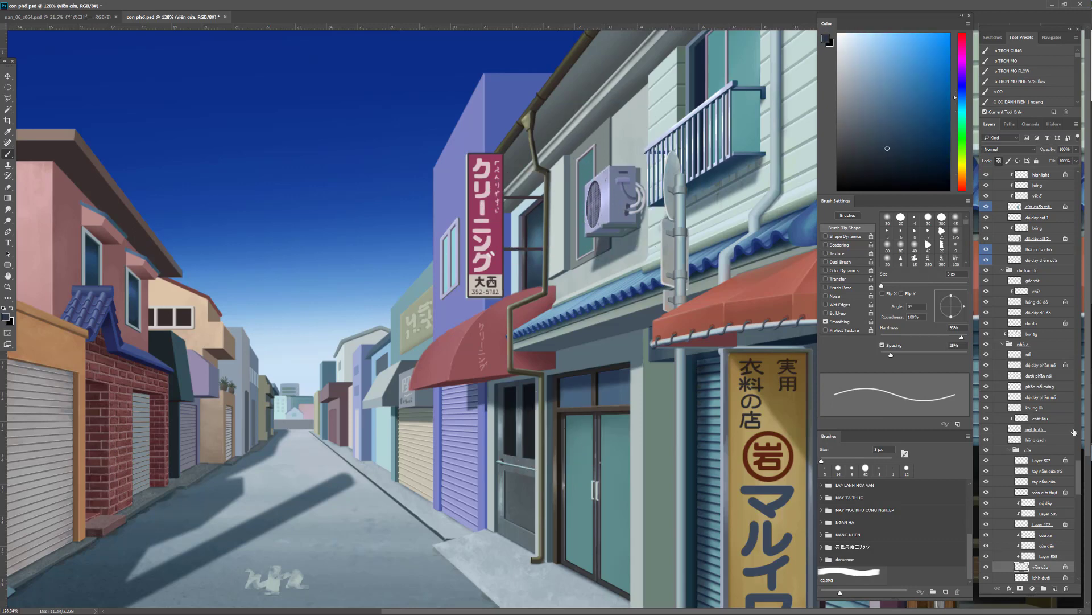
scroll(1077, 471, "up", 15)
left_click(1039, 177)
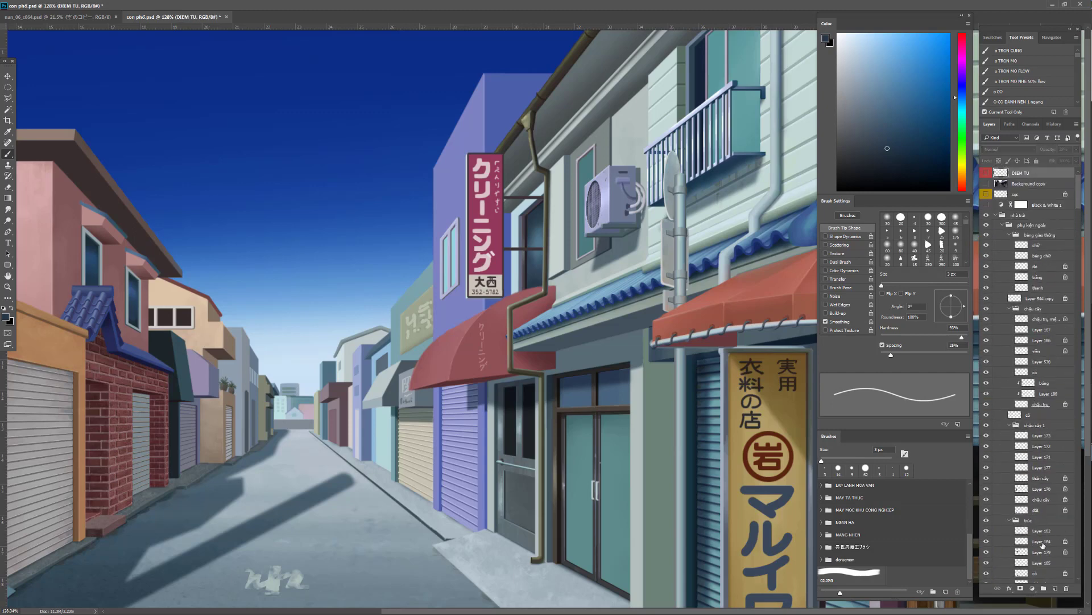
left_click(1055, 589)
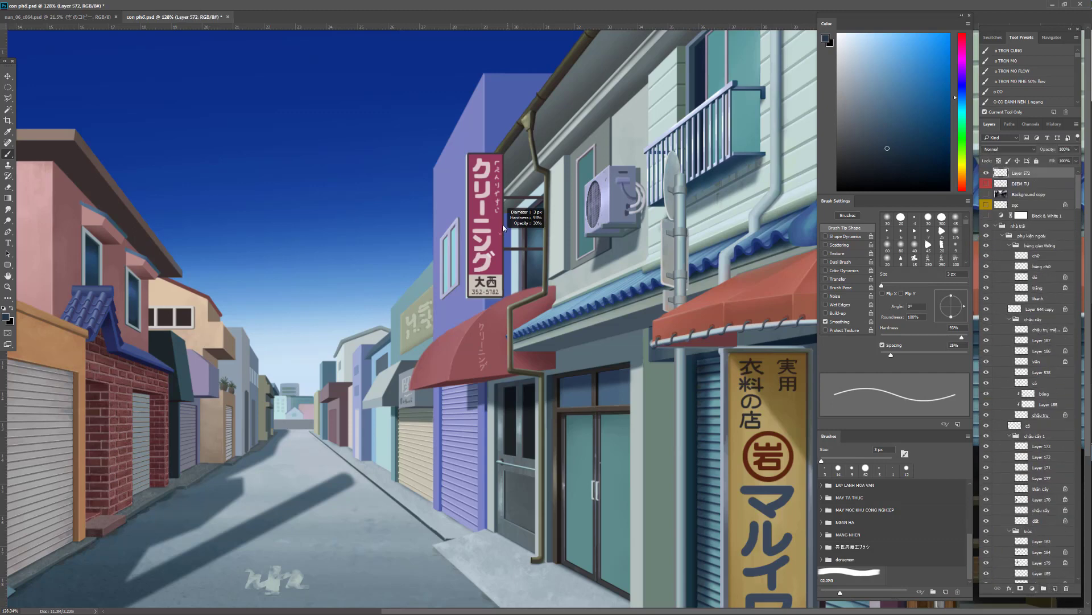
Enlarge the brush and mark out the storefront with a bright blue stroke over the vertical sign and pale blue strokes along its roofline and near corner
left_click_drag(461, 223, 474, 222)
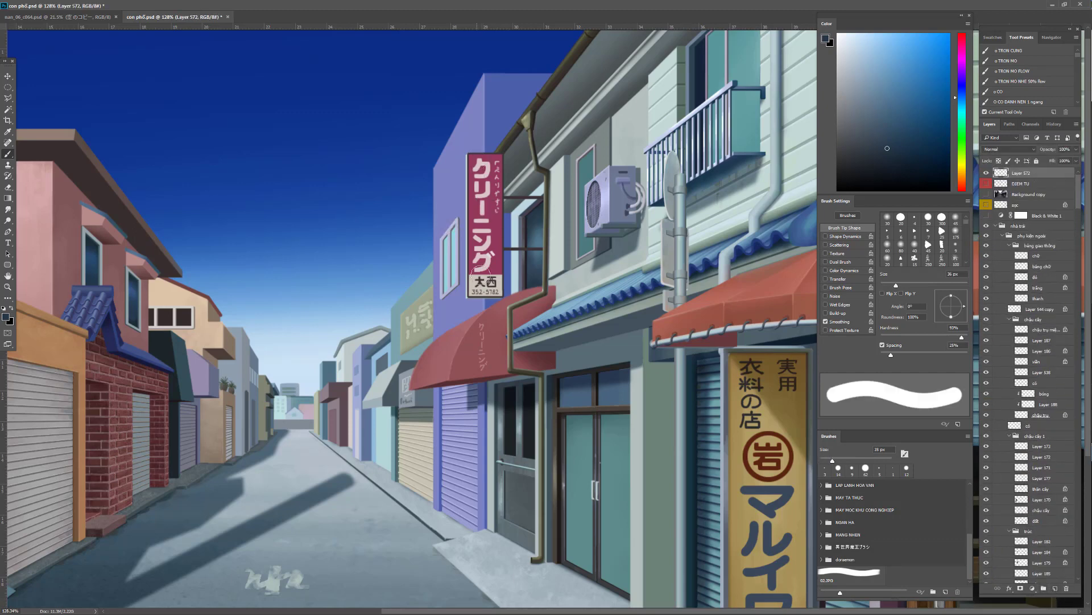
left_click_drag(476, 160, 471, 503)
left_click_drag(904, 53, 950, 34)
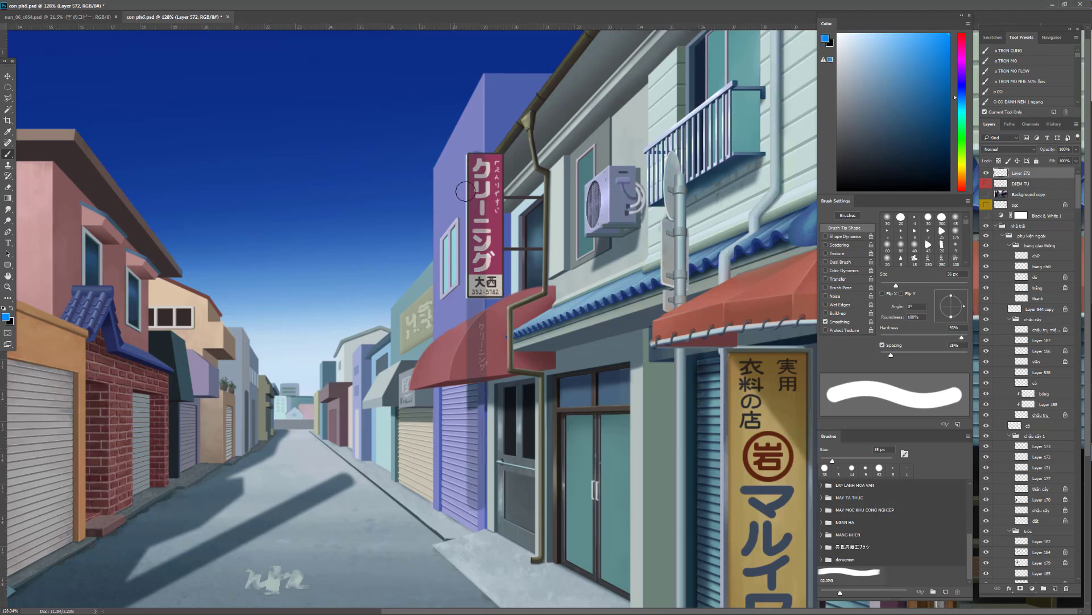
left_click_drag(470, 154, 469, 513)
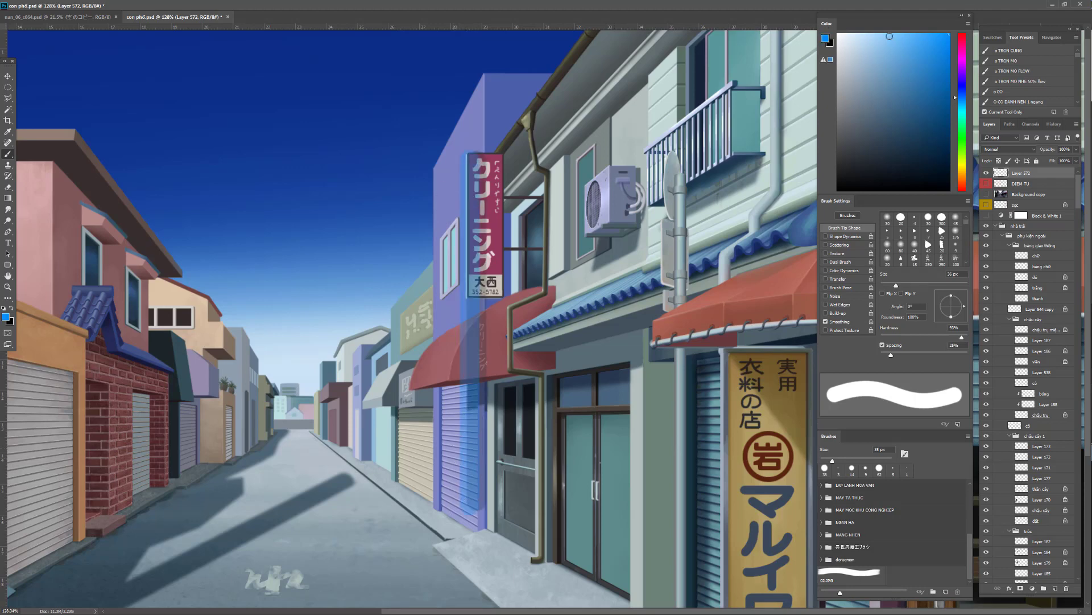
left_click(867, 33)
mouse_move(464, 169)
left_mouse_down()
mouse_move(648, 76)
mouse_move(648, 572)
left_mouse_up()
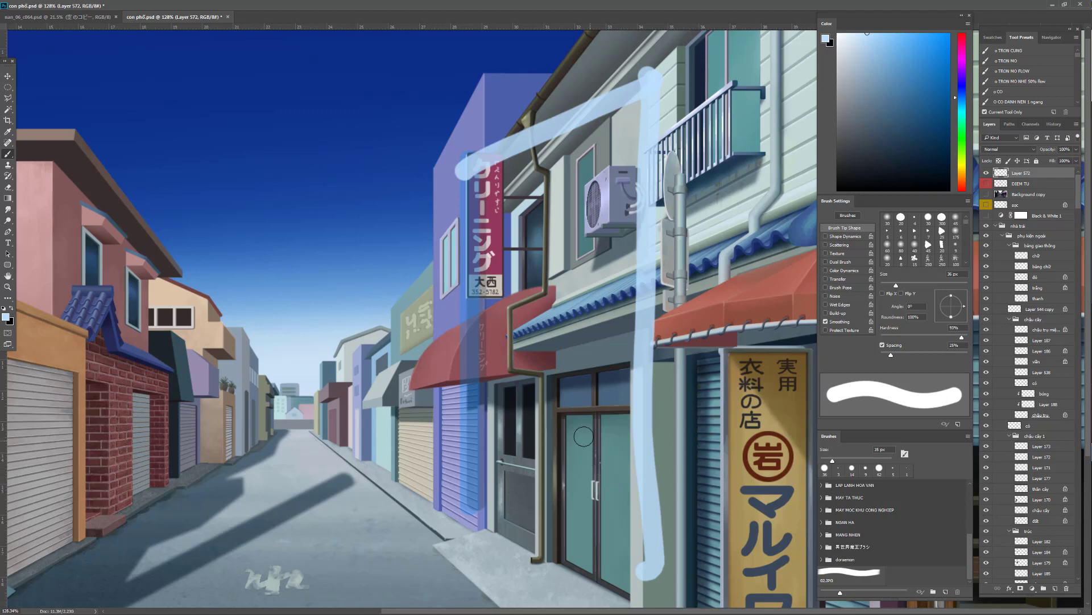
Reduce the brush to 10 px, dab a pale blue mark on the upper part of the glass door and hide the layer
key("bracketleft")
key("bracketleft")
key("bracketleft")
left_click(559, 422)
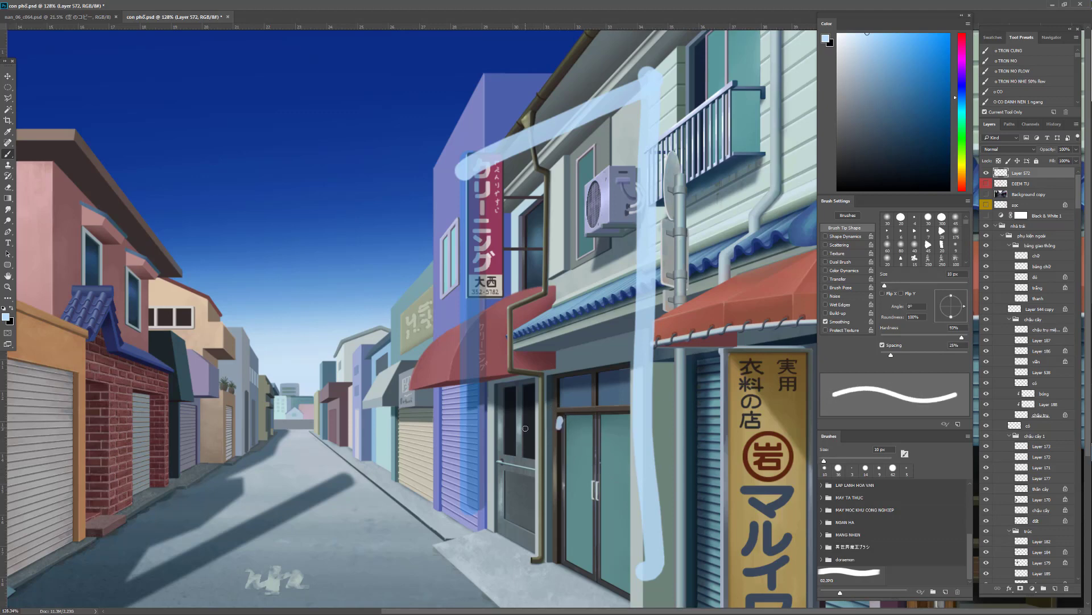
left_click(986, 173)
Examine the storefront up close and the whole street painting in the different screen modes
left_click_drag(592, 395, 592, 300)
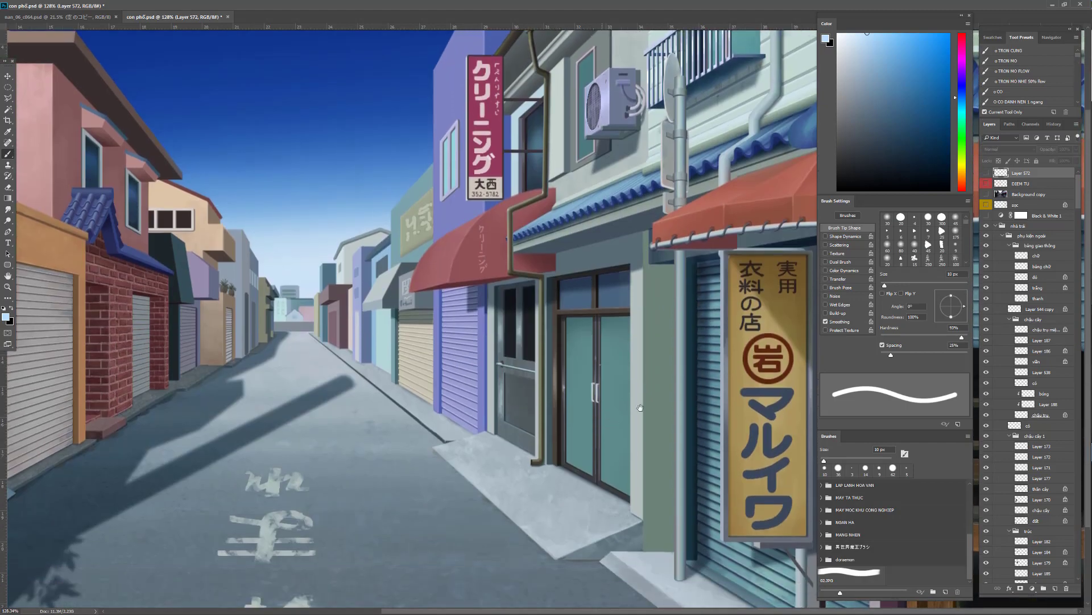
left_click_drag(533, 251, 569, 250)
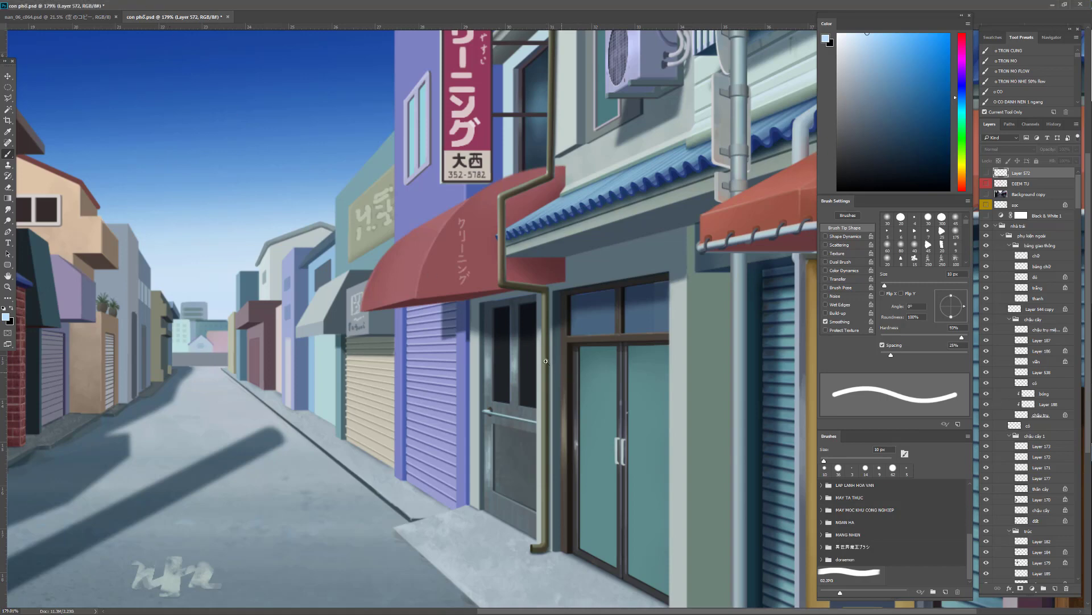
key("ctrl+0")
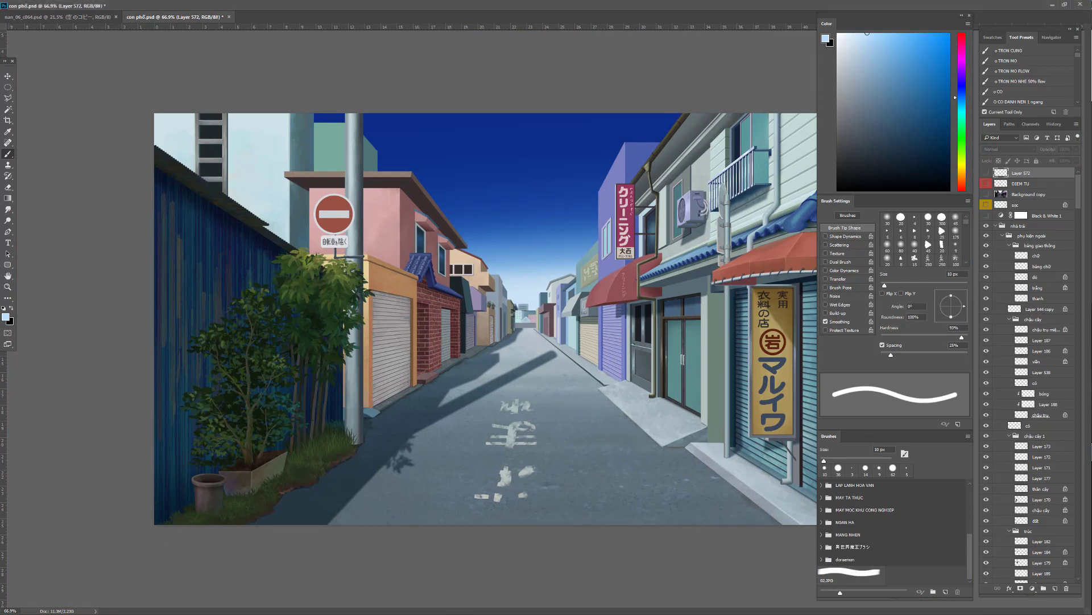
key("f")
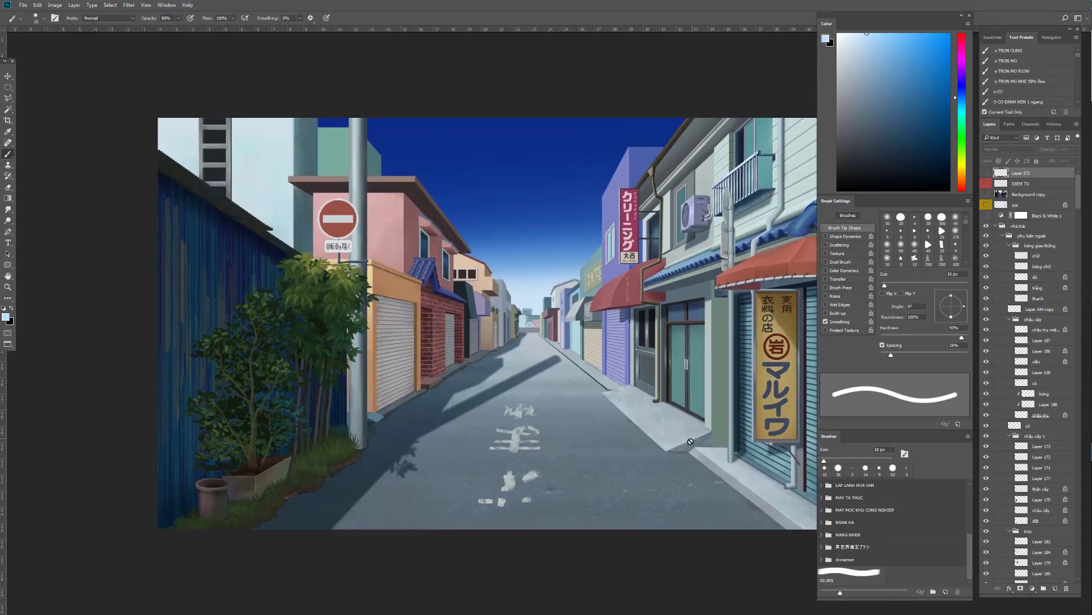
key("f")
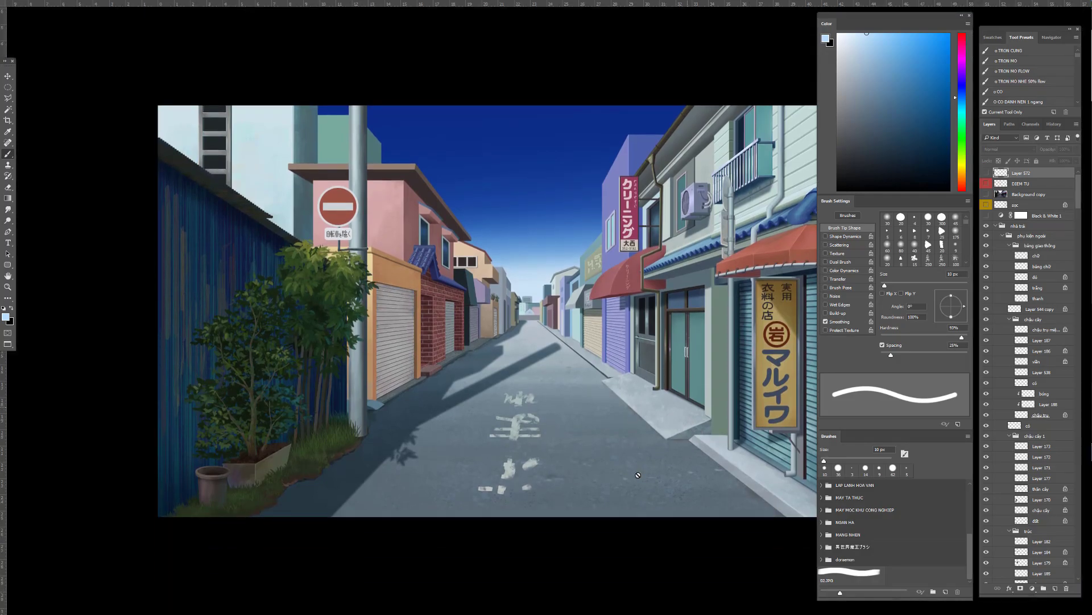
key("f")
key("Tab")
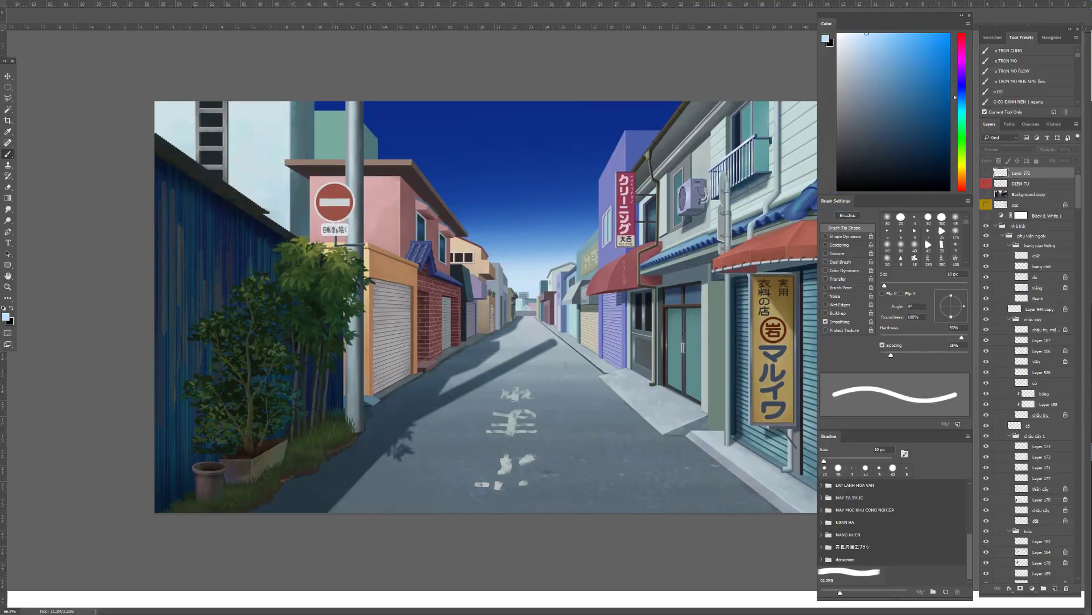
key("f")
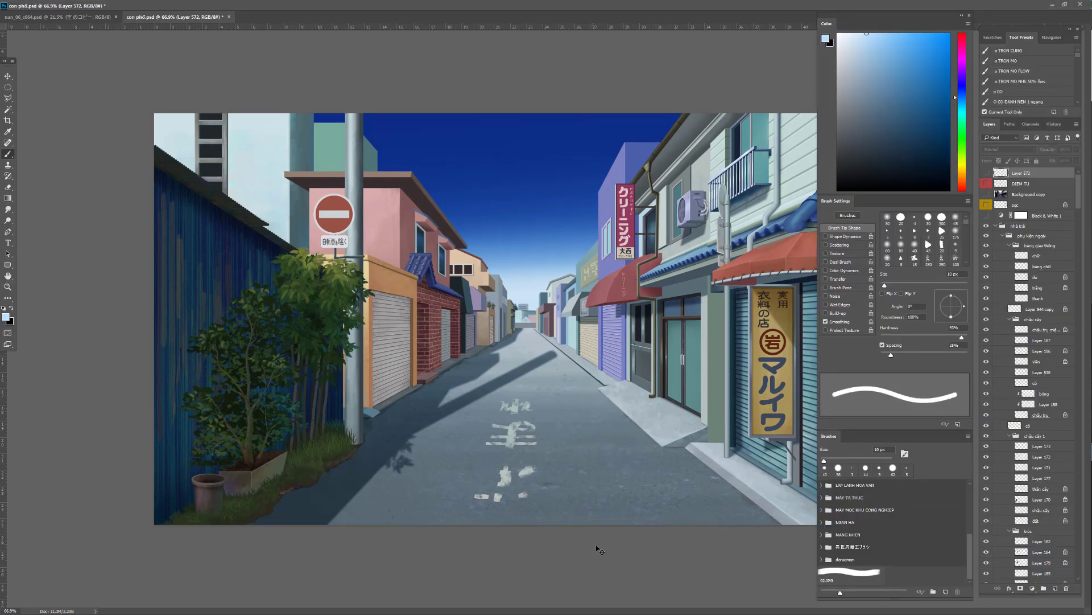
Close the two beach background documents, the one with palm trunks and the one with the curved shoreline
key("ctrl+Tab")
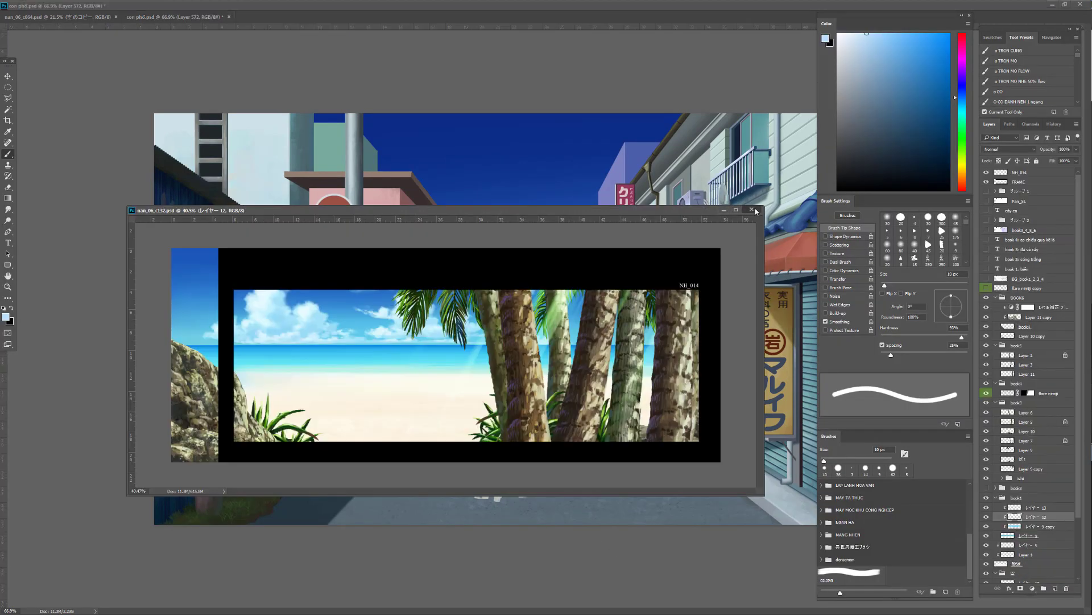
left_click(753, 211)
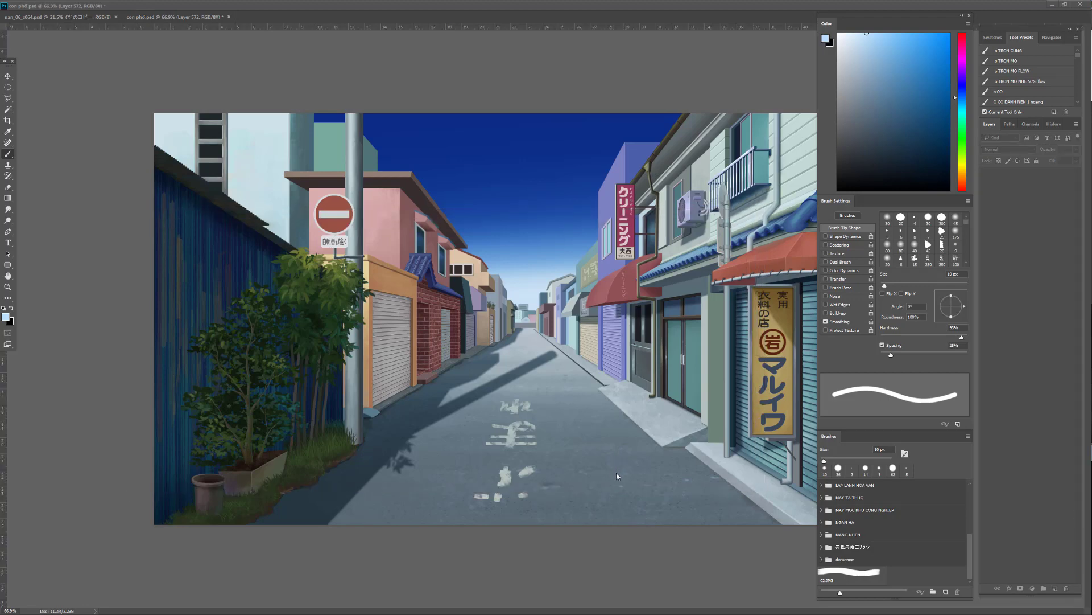
key("ctrl+Tab")
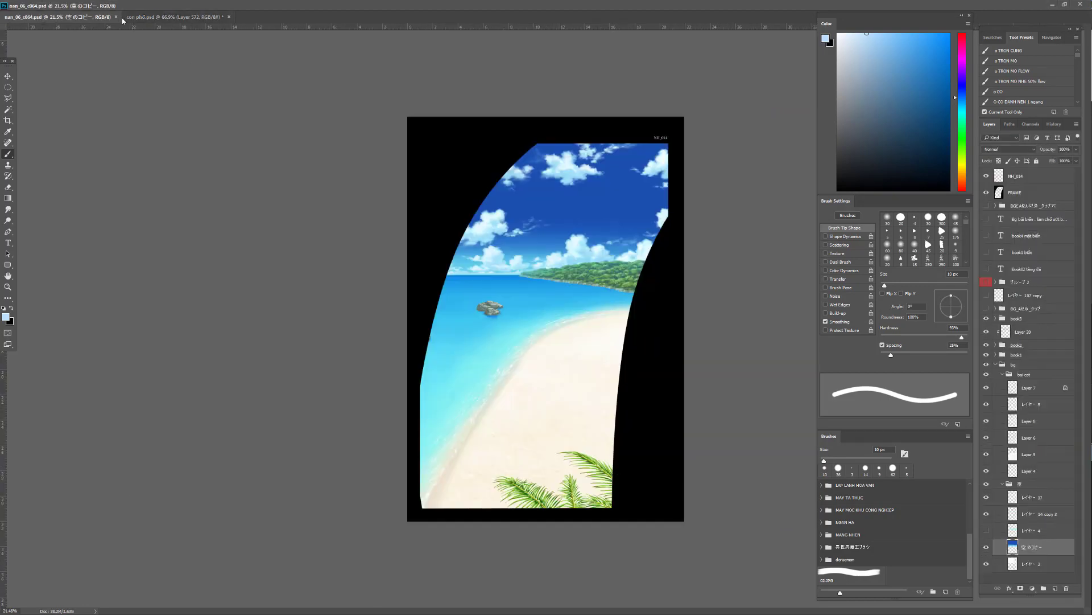
left_click(116, 16)
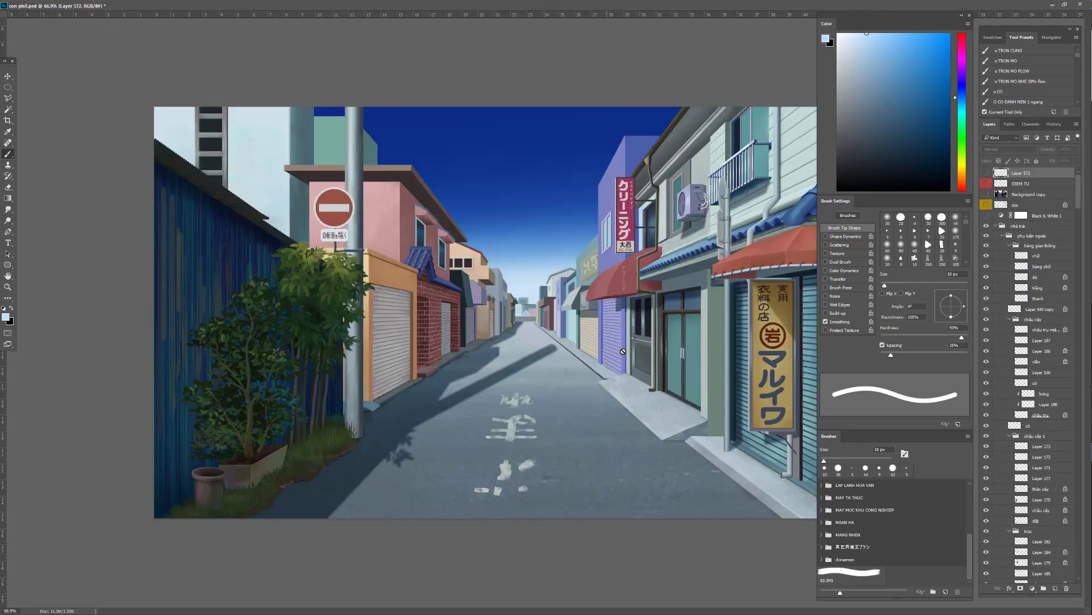
Close the remaining beach background documents, including "nan_06_c079.psd", without saving their changes
key("ctrl+Tab")
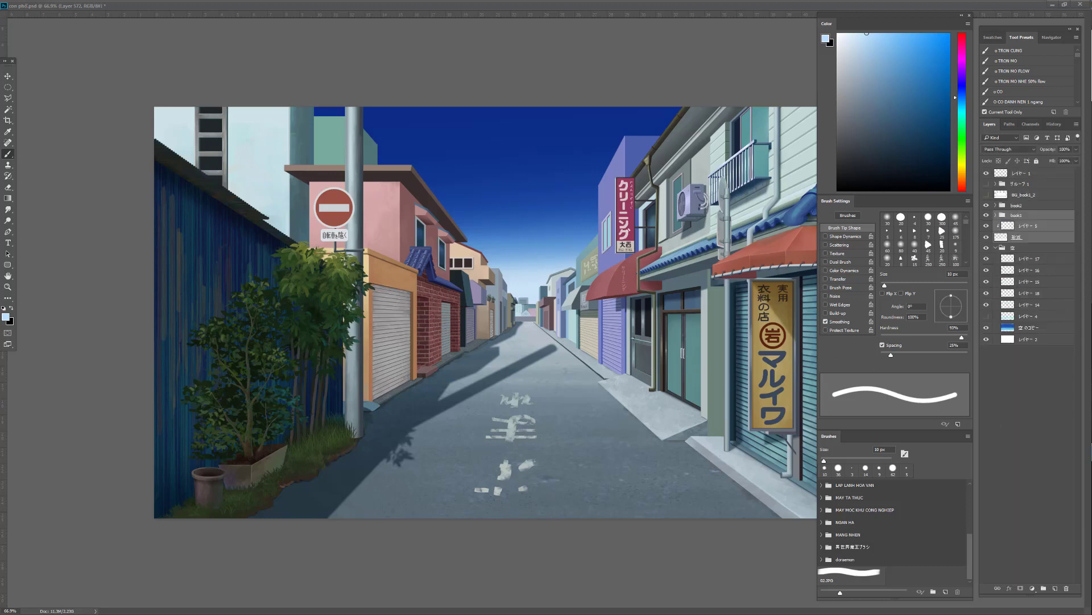
key("Tab")
key("Tab")
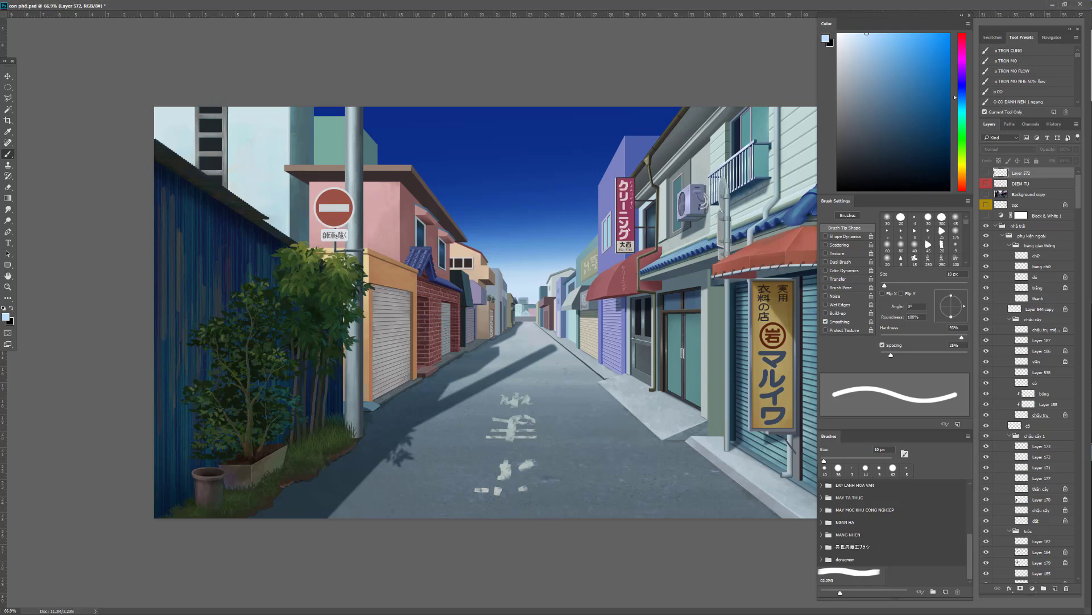
key("alt+Tab")
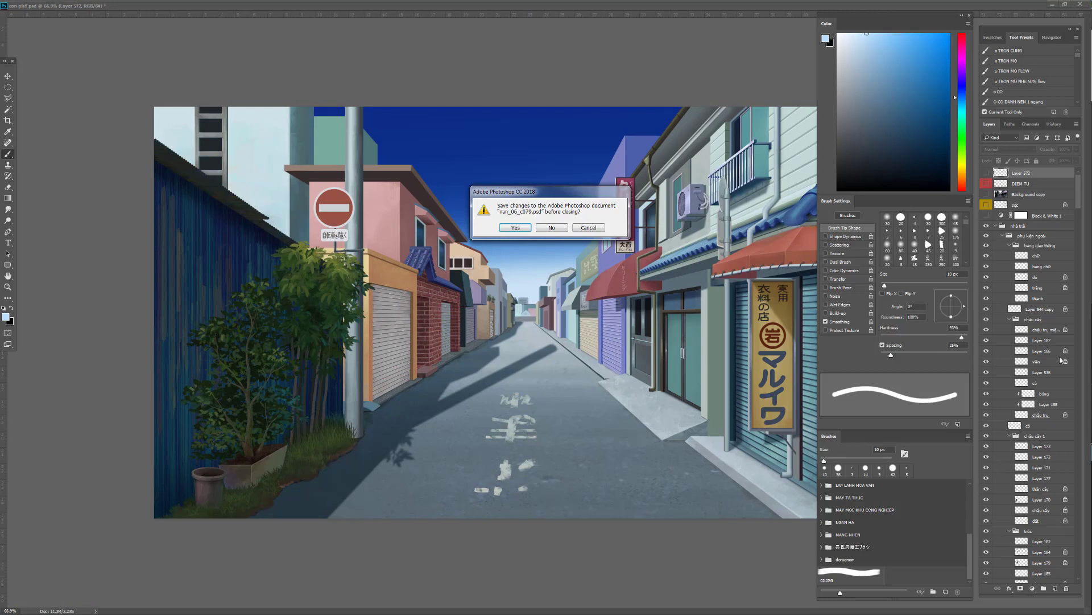
left_click(552, 227)
left_click(557, 228)
left_click(552, 227)
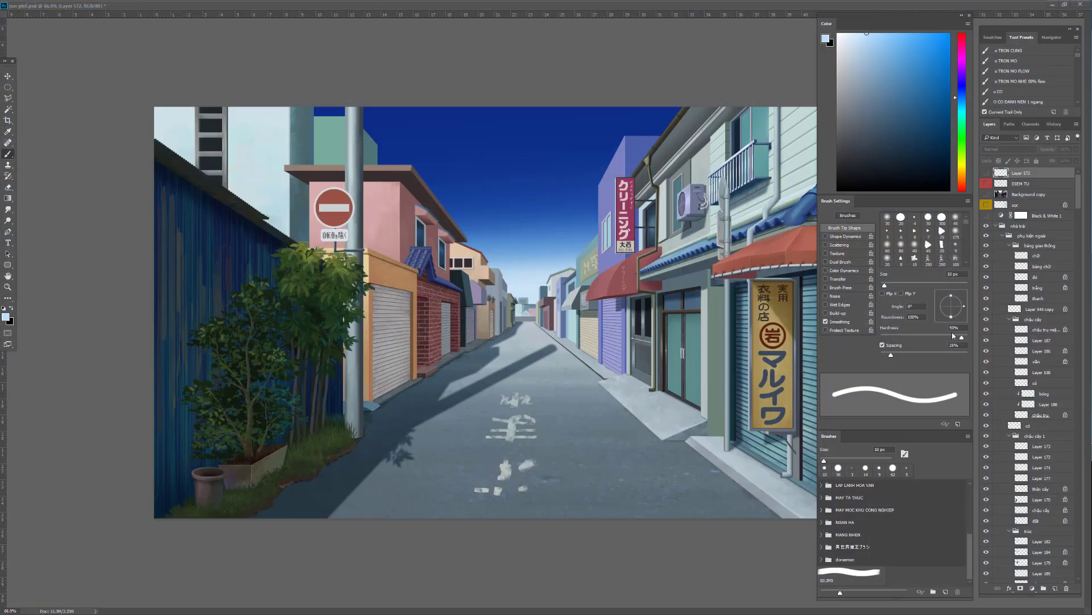
left_click(551, 227)
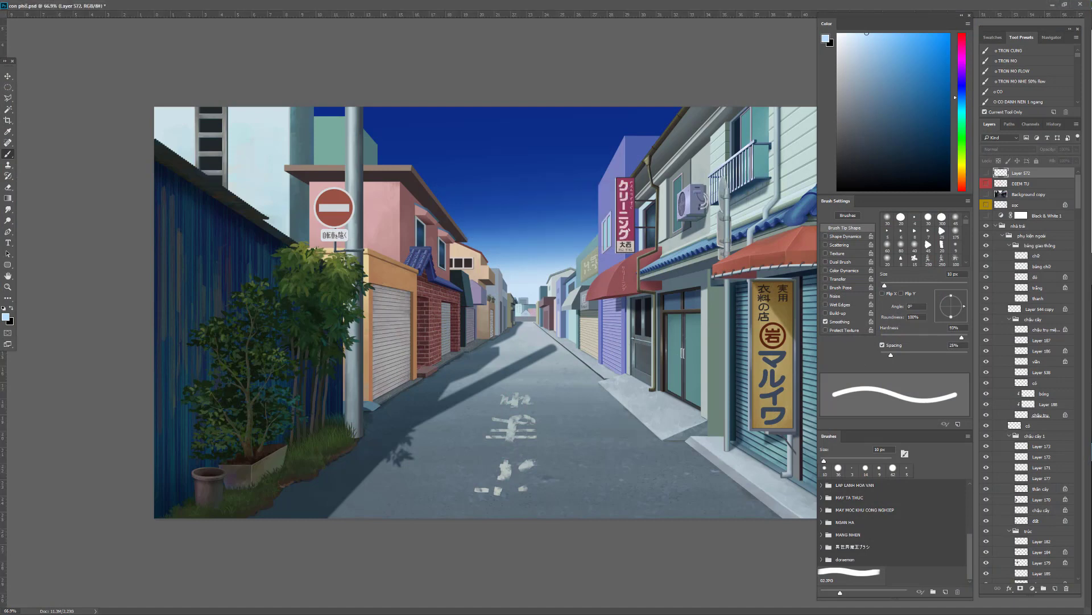
Dock the street painting together with the other open documents and close the shutter document "Layer 575.psb"
left_click(1064, 4)
left_click_drag(603, 114, 666, 40)
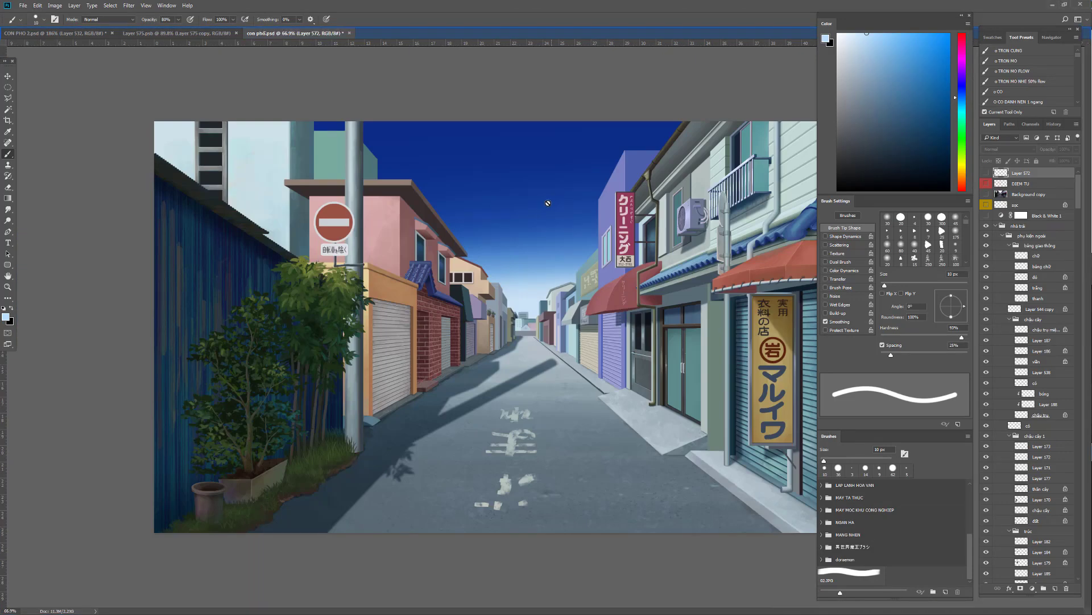
left_click(178, 33)
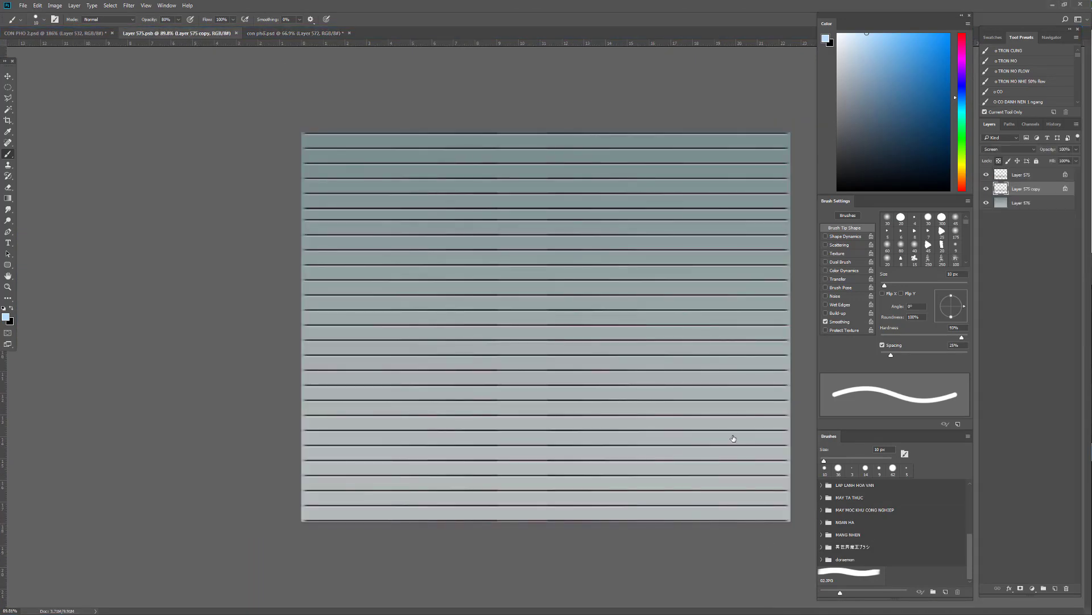
key("ctrl+w")
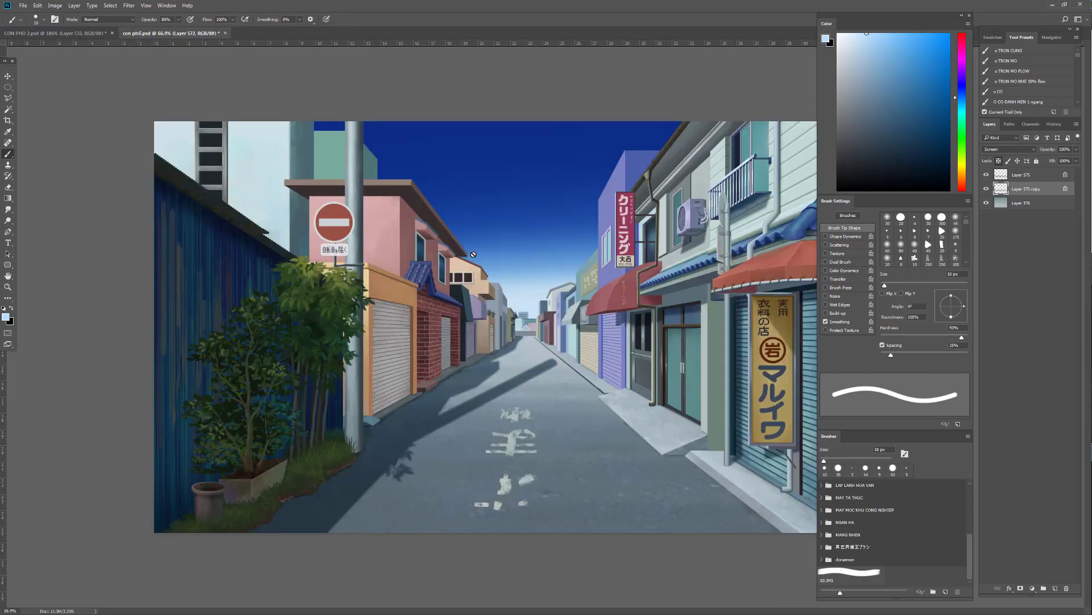
Switch to the document "CON PHO 2.psd" and add a new layer above "DIEM TU"
left_click(84, 34)
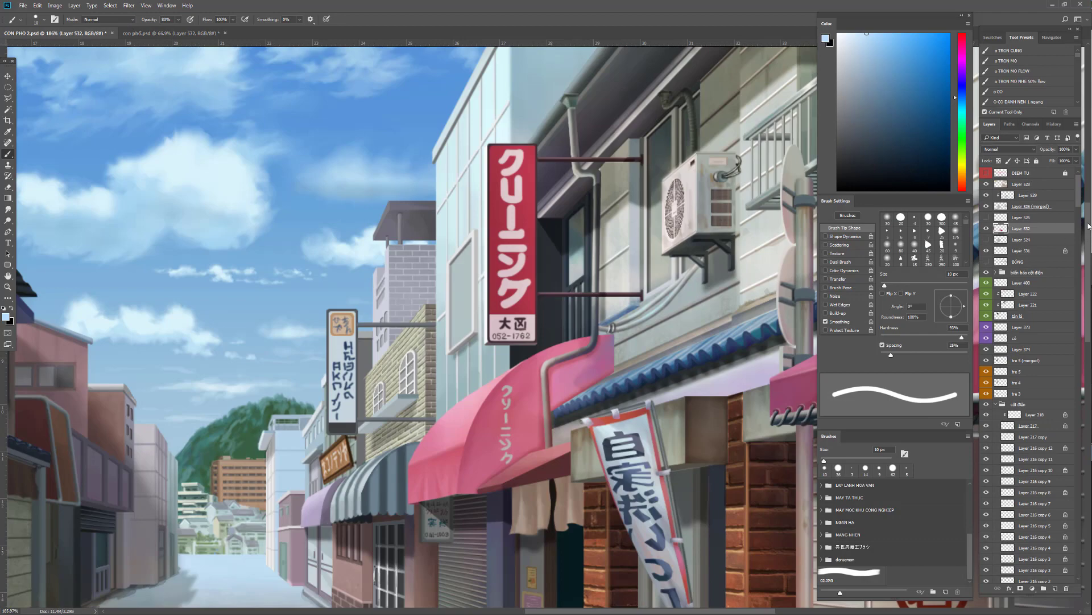
left_click(1037, 175)
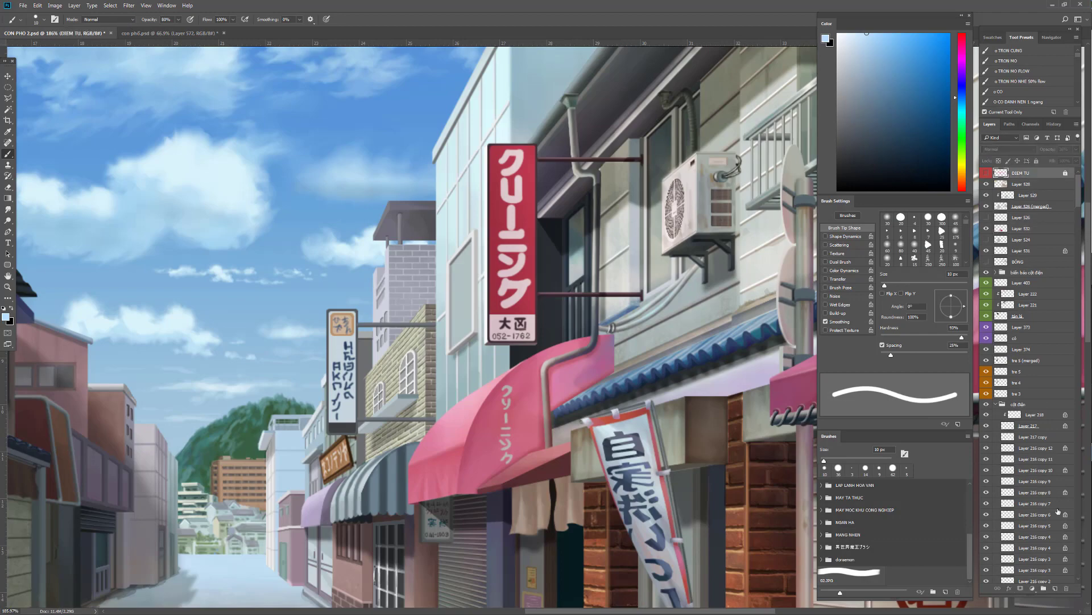
left_click(1056, 589)
scroll(737, 321, "down", 5)
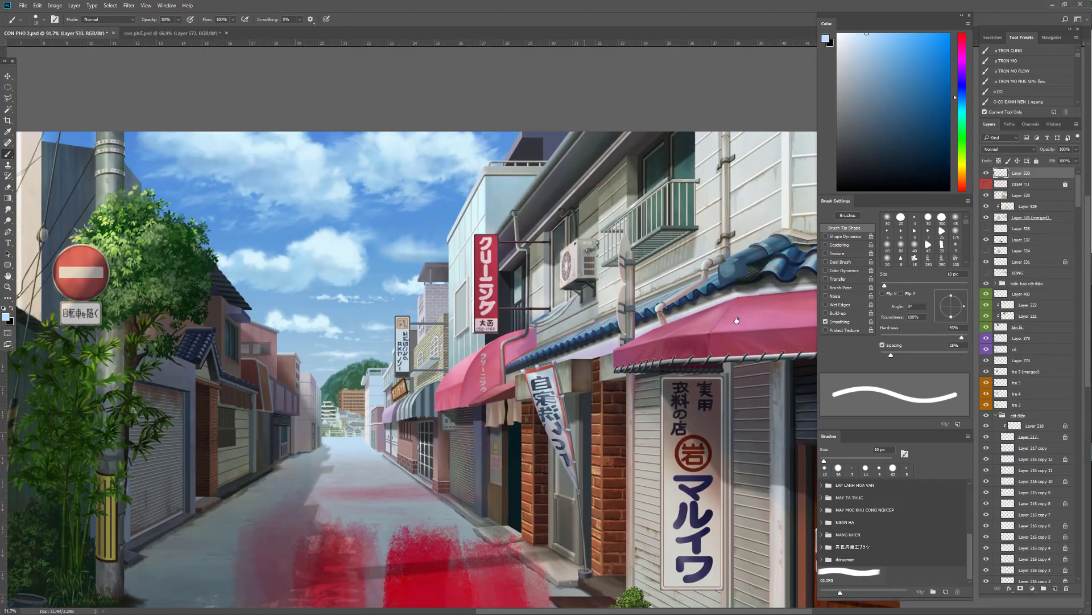
Revert "CON PHO 2.psd" to its opening snapshot in the history and return to the layer list
left_click(1054, 124)
left_click_drag(1080, 217, 1080, 137)
left_click(999, 137)
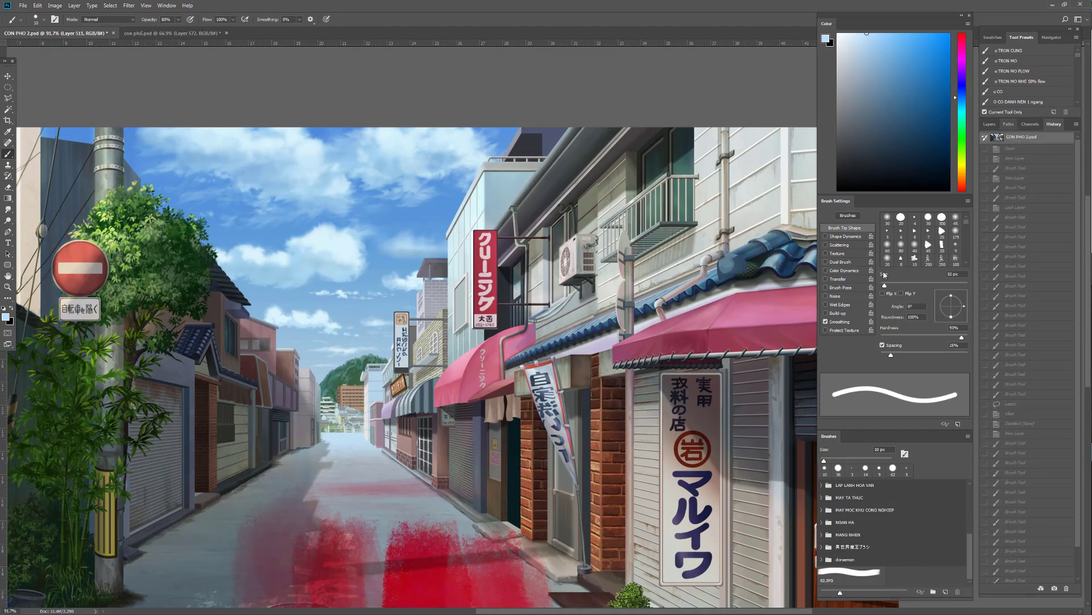
left_click(990, 124)
left_click_drag(710, 408, 542, 359)
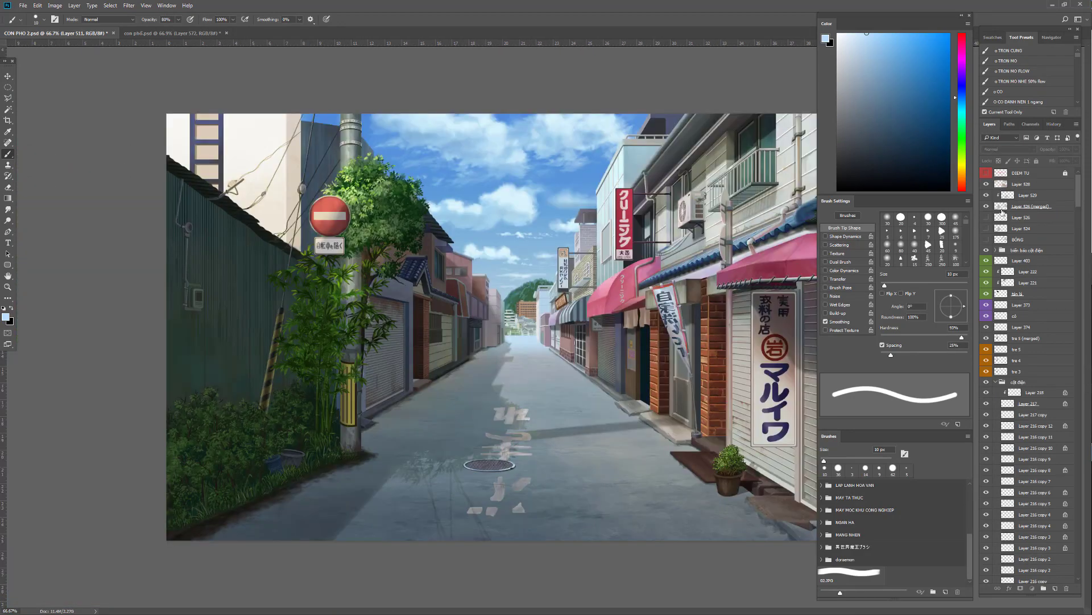
On a new layer above "DIEM TU", circle the distant houses at the street's end in pale blue and set the brush to 2 px
left_click(1017, 173)
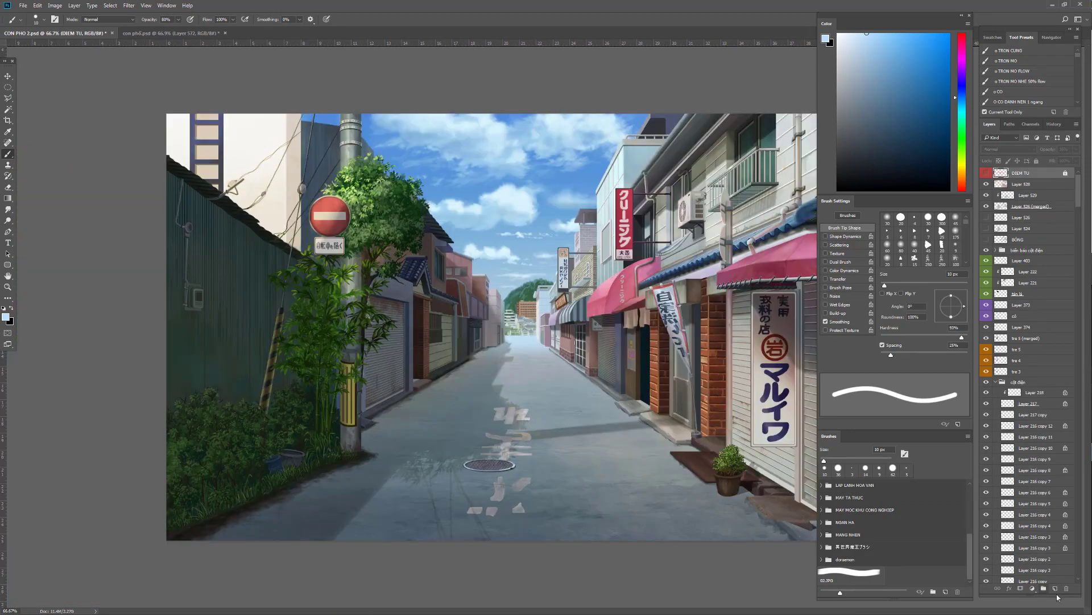
left_click(1056, 588)
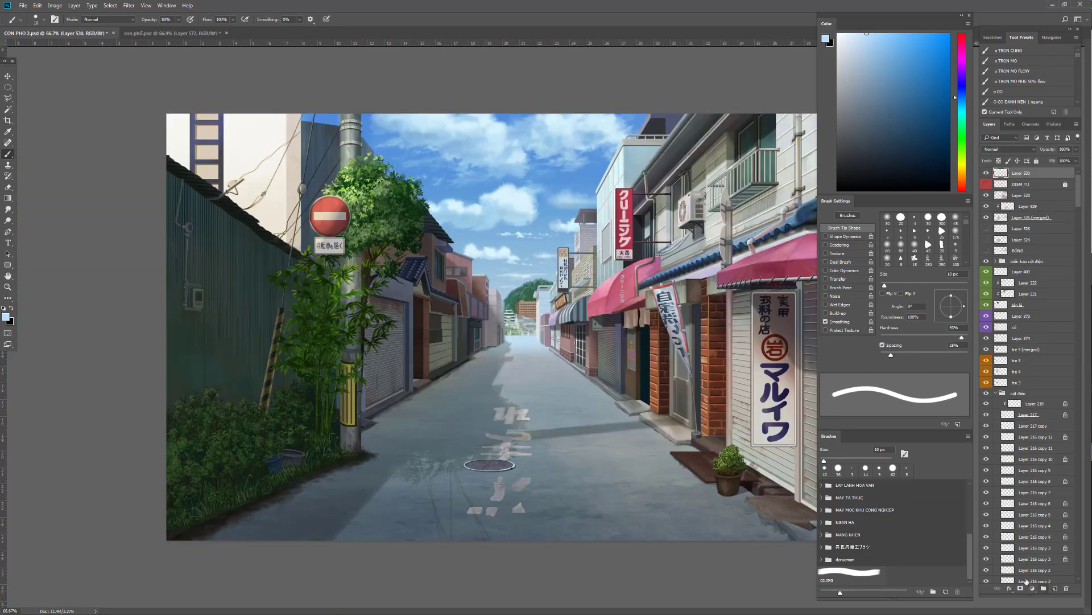
left_click(527, 326, "ctrl")
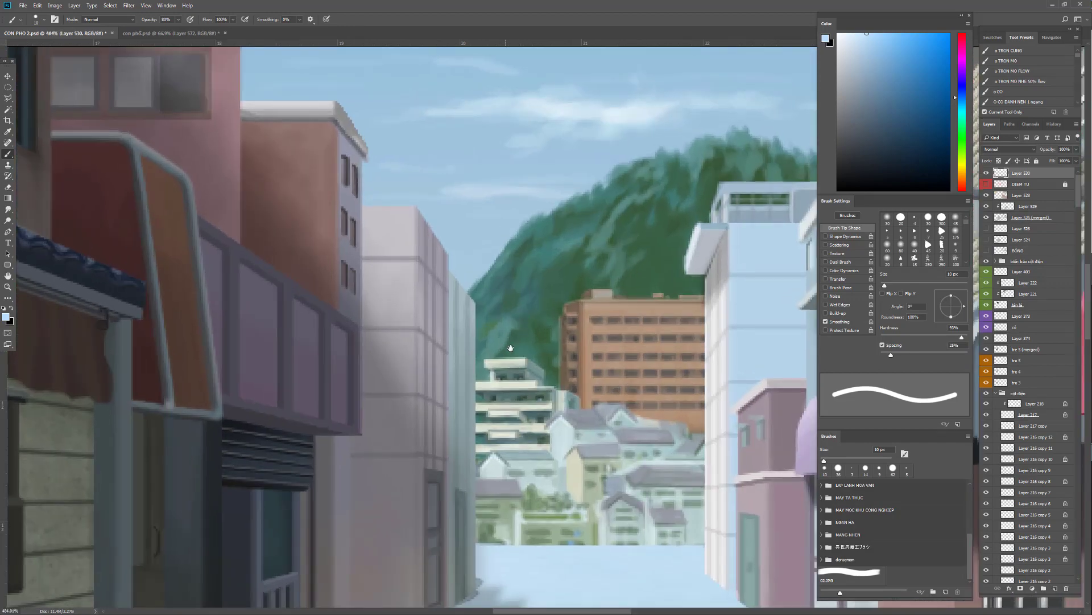
left_click_drag(510, 348, 376, 299)
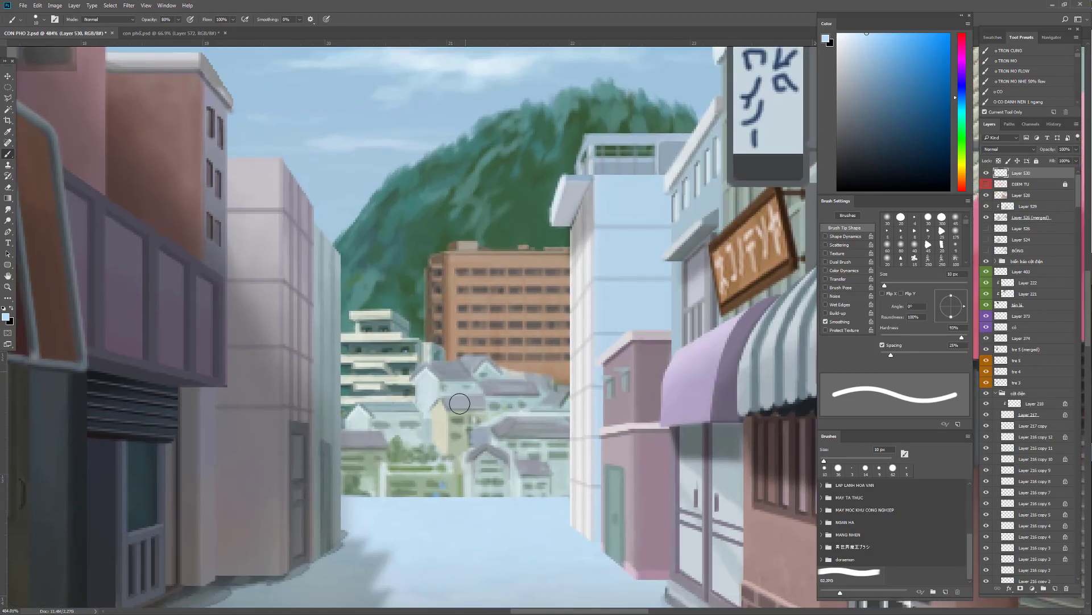
mouse_move(569, 366)
left_mouse_down()
mouse_move(446, 342)
mouse_move(331, 442)
mouse_move(376, 495)
mouse_move(507, 508)
mouse_move(605, 483)
mouse_move(632, 410)
mouse_move(571, 327)
mouse_move(402, 339)
mouse_move(317, 415)
mouse_move(330, 483)
left_mouse_up()
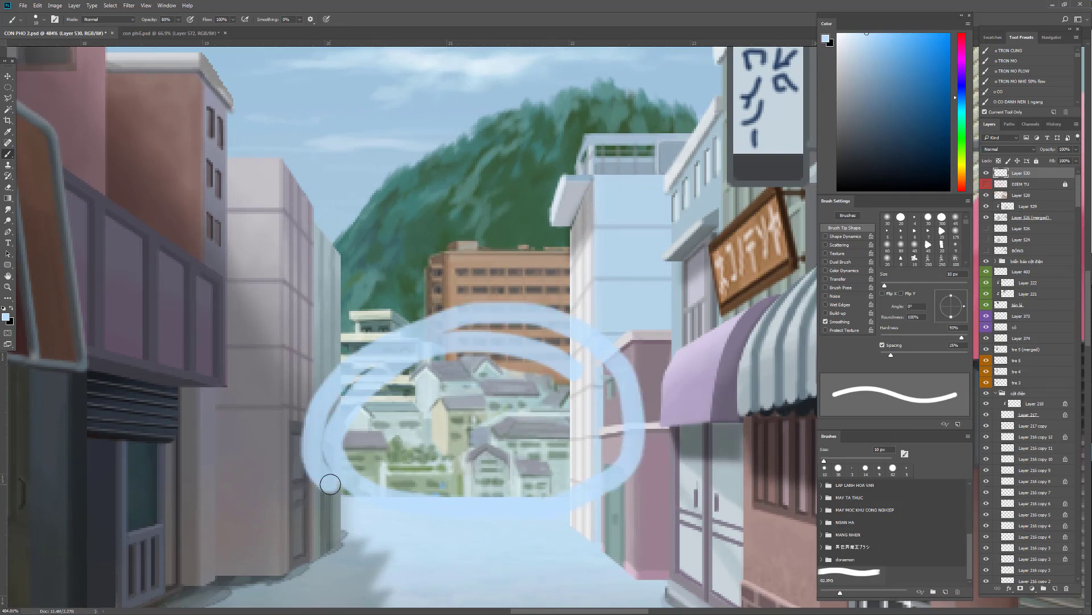
mouse_move(434, 412)
left_mouse_down()
mouse_move(422, 413)
mouse_move(457, 418)
left_mouse_up()
key("ctrl+z")
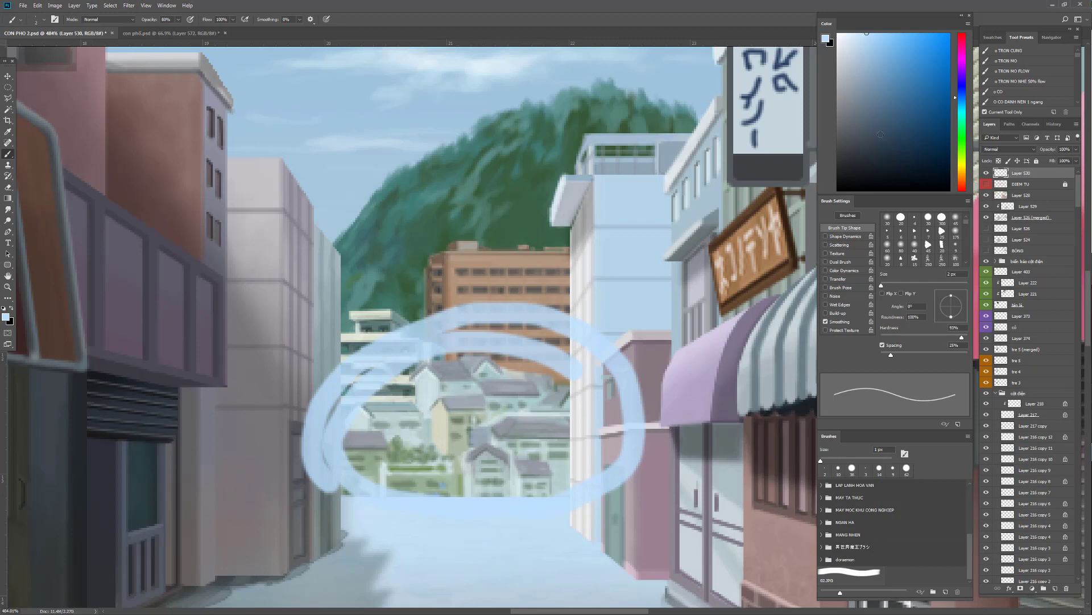
Mark the distant yellow house with a small dark blue circle, and pick a muted grey-green as the brush color
left_click(904, 152)
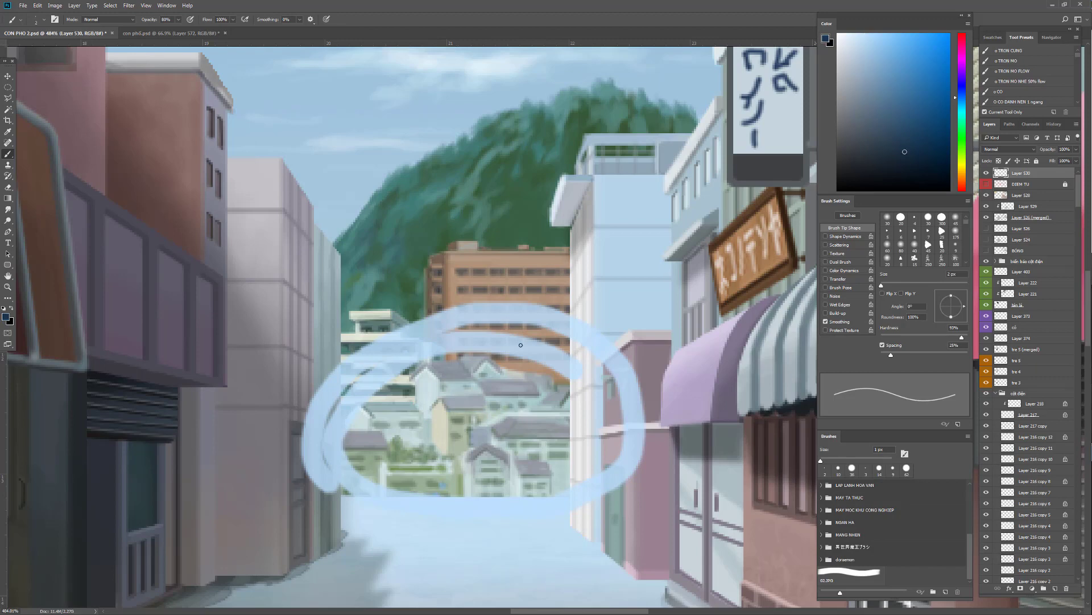
mouse_move(454, 414)
left_mouse_down()
mouse_move(449, 426)
mouse_move(465, 420)
left_mouse_up()
left_click(457, 418, "alt")
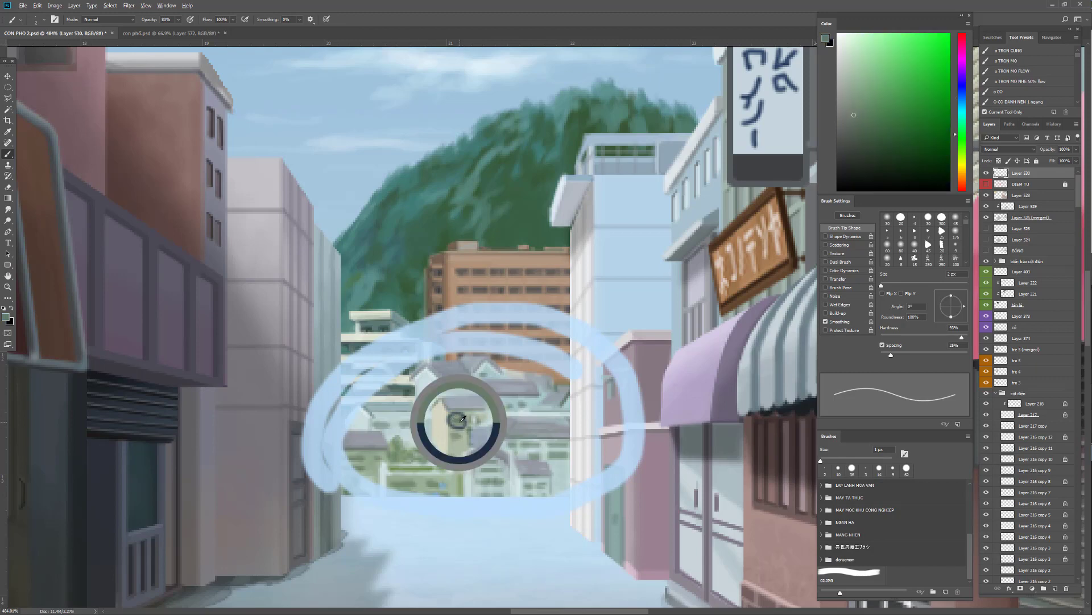
left_click_drag(849, 101, 848, 117)
left_click(851, 112)
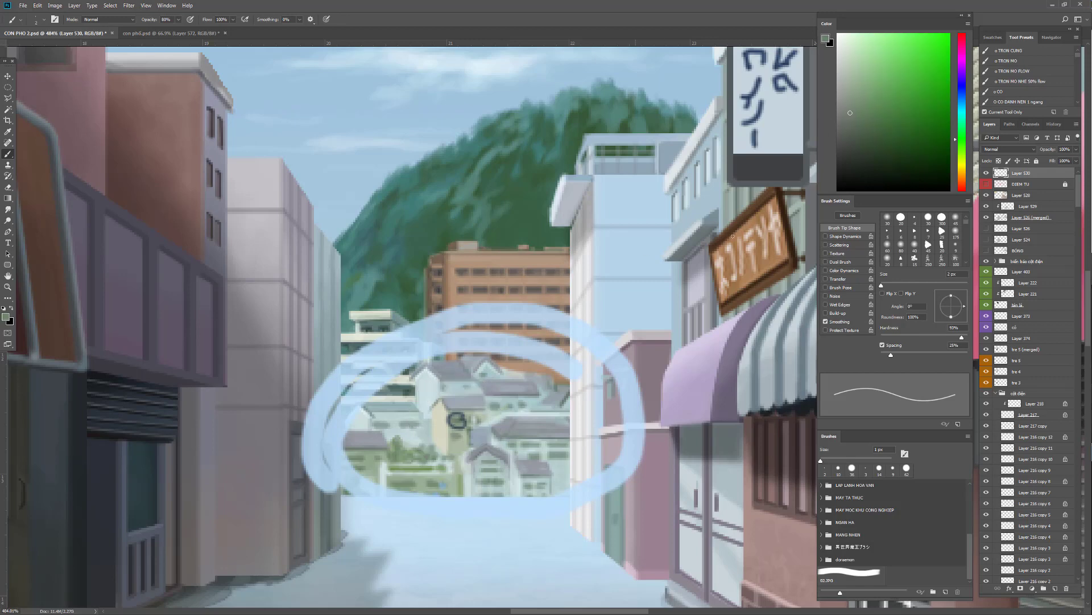
Hide the house-marking layer and add a Hue/Saturation adjustment layer above it with saturation at -100
left_click(987, 173)
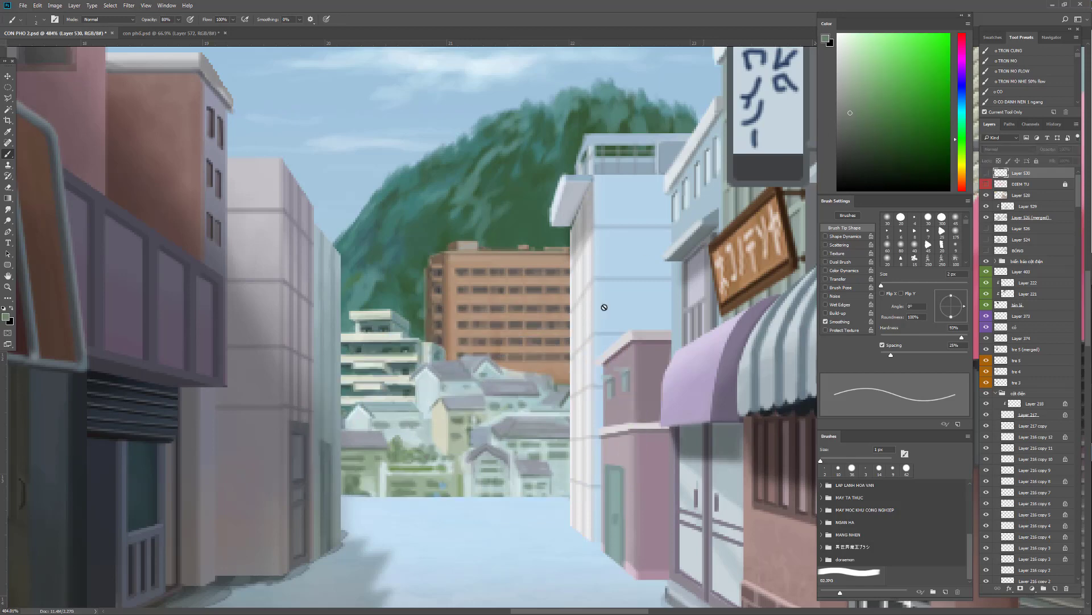
left_click(399, 343, "alt")
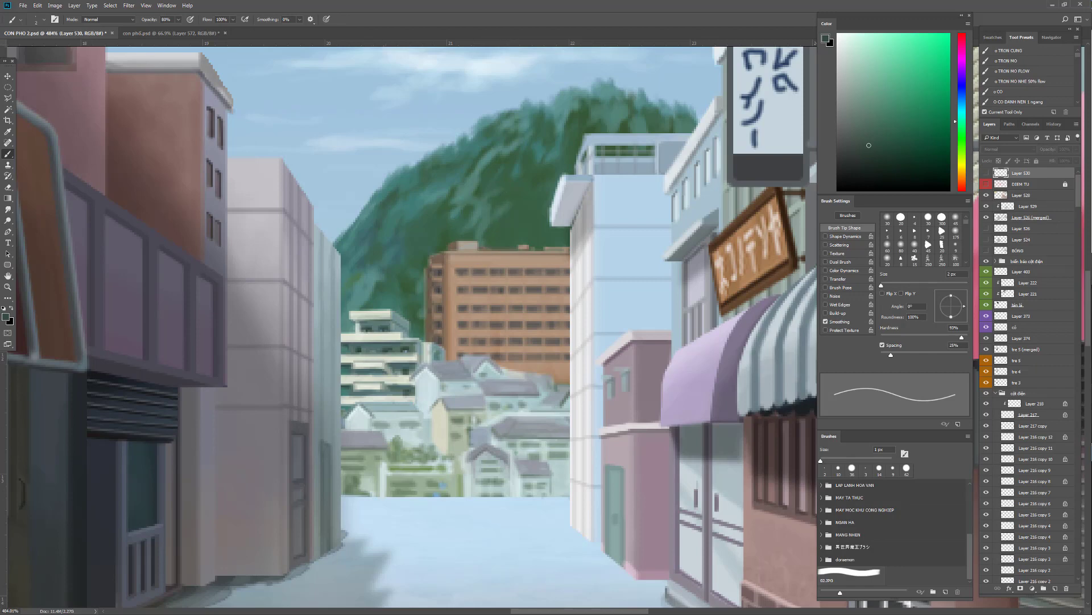
left_click(1033, 590)
left_click(1032, 487)
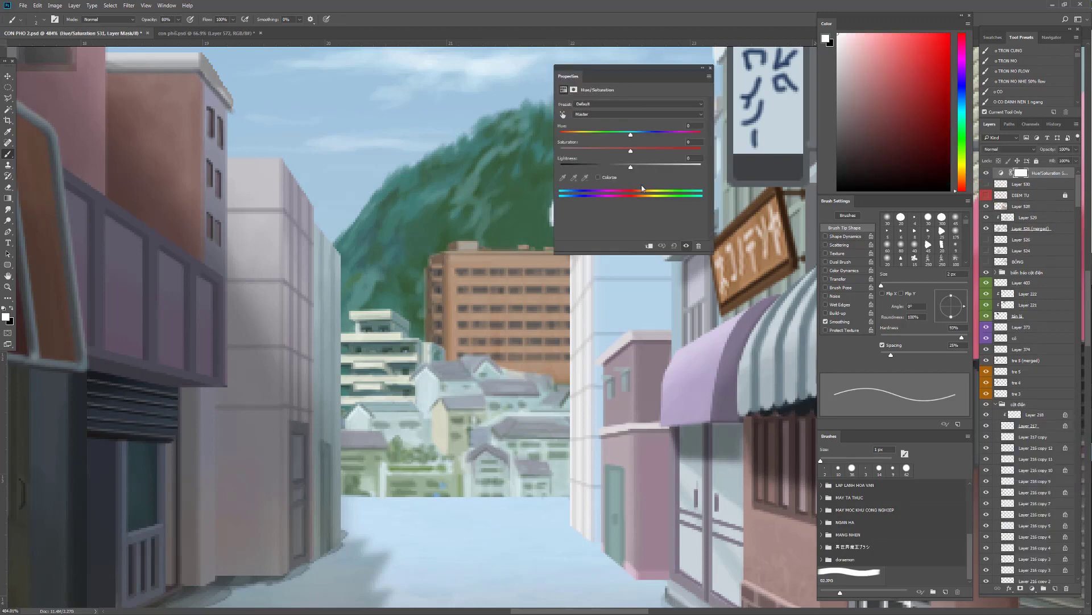
left_click_drag(630, 151, 548, 145)
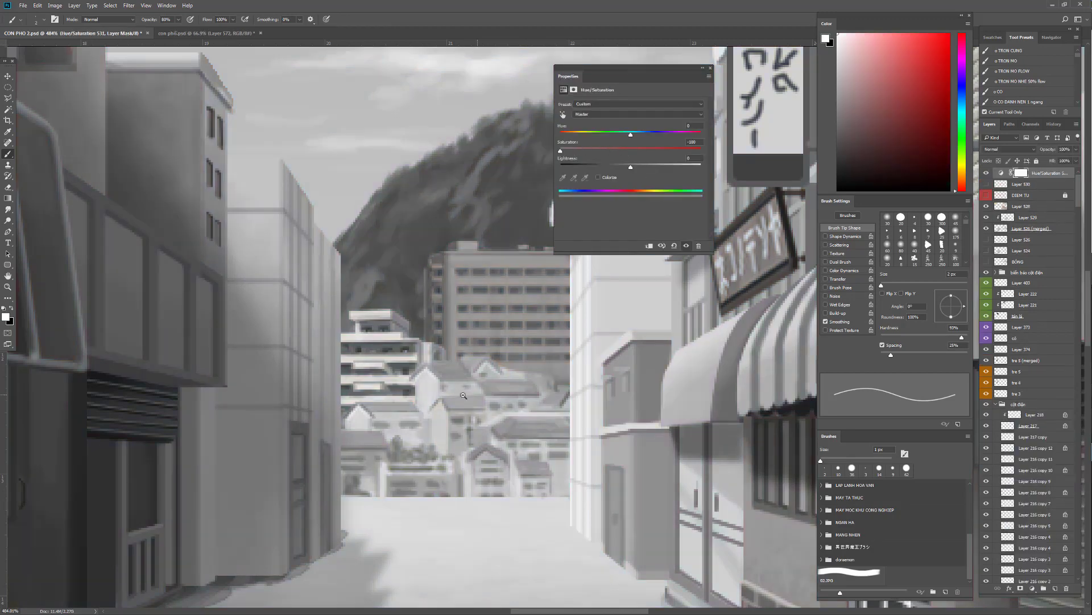
Close the adjustment settings and examine the light and dark values of the whole desaturated street in full-screen mode
left_click_drag(468, 397, 370, 424)
left_click_drag(447, 480, 494, 400)
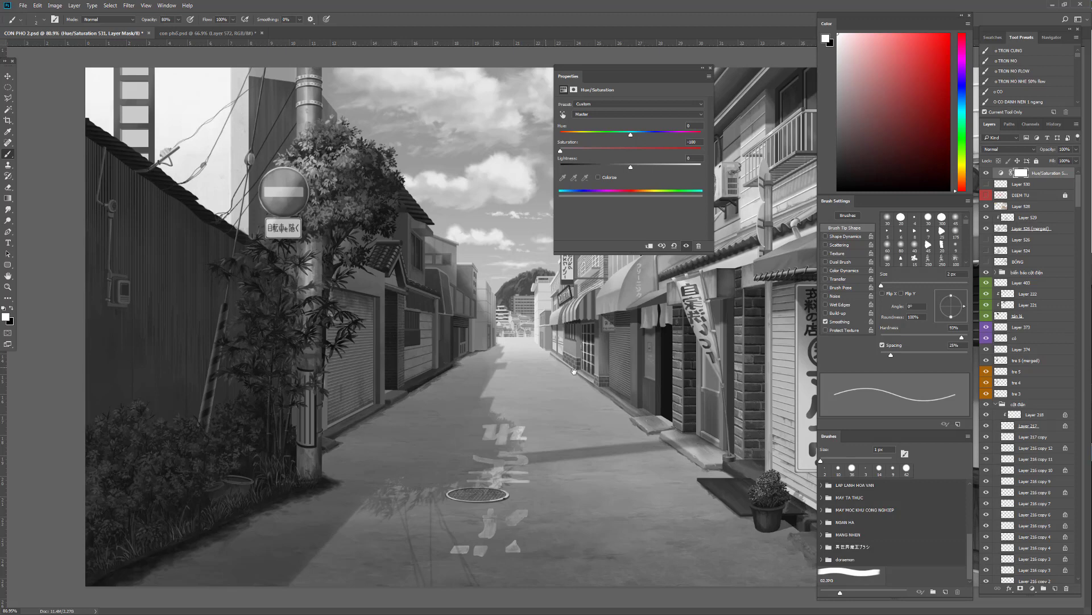
key("f")
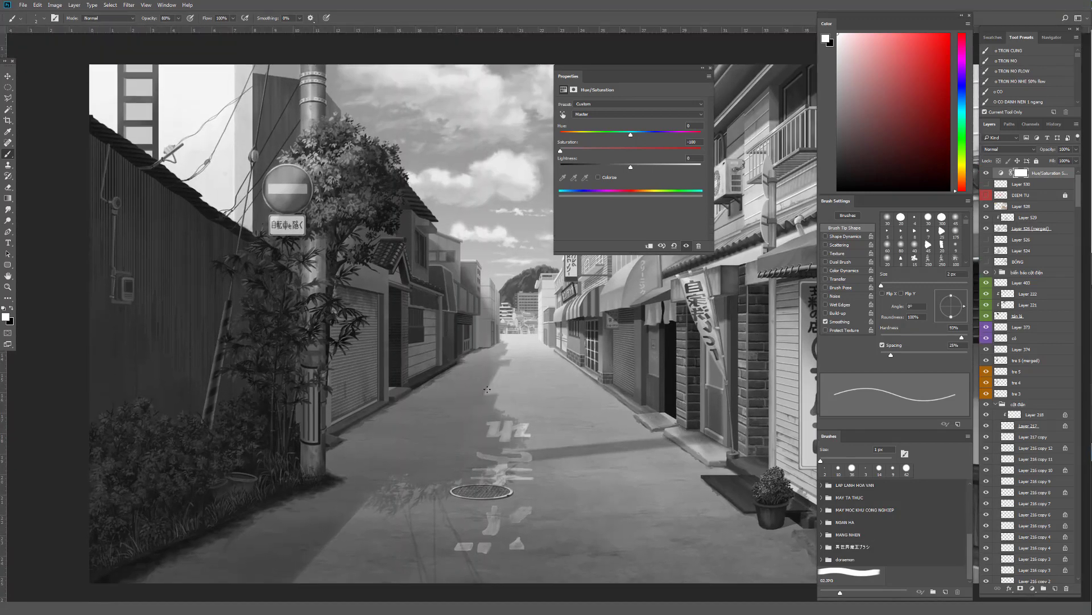
left_click_drag(663, 351, 477, 364)
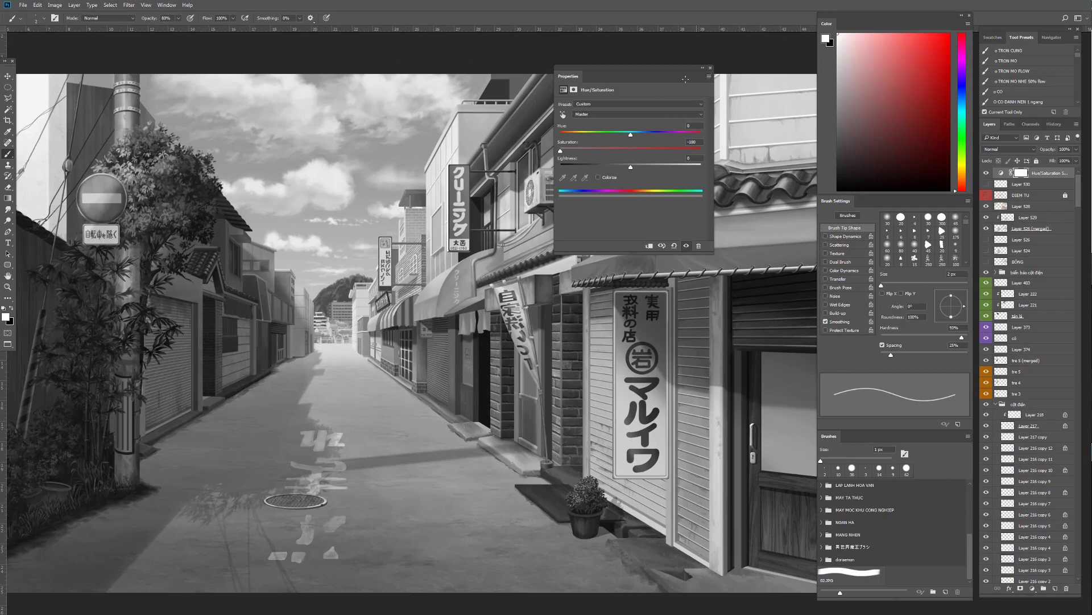
left_click(710, 68)
left_click_drag(589, 506, 564, 487)
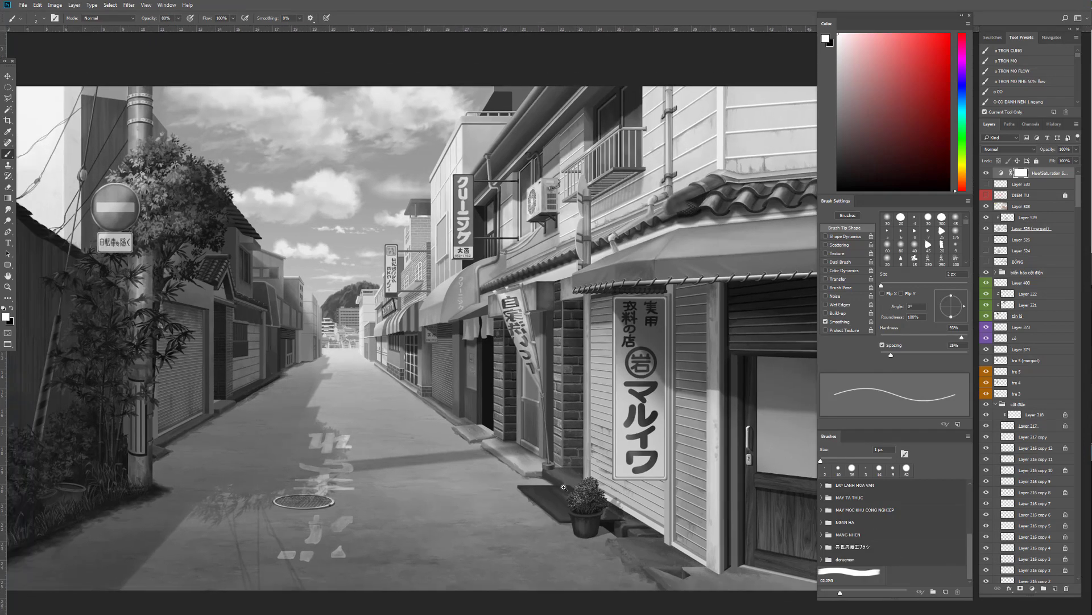
scroll(563, 487, "down", 3)
scroll(563, 487, "up", 2)
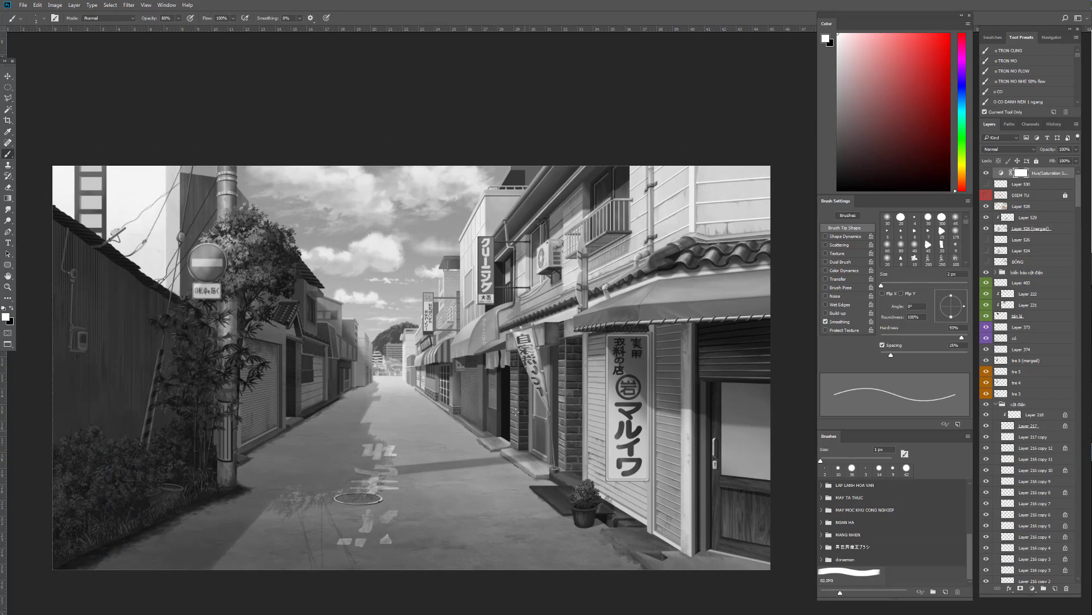
On a new layer above the adjustment, circle the potted plant and the dark shop doorway in dark green
left_click(1055, 589)
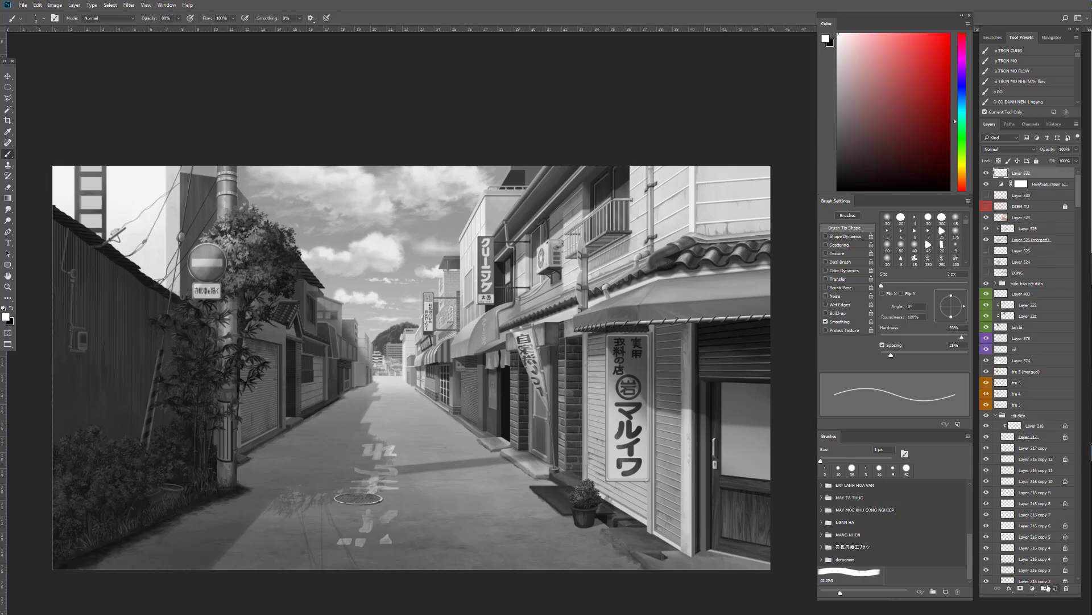
left_click_drag(571, 416, 587, 416)
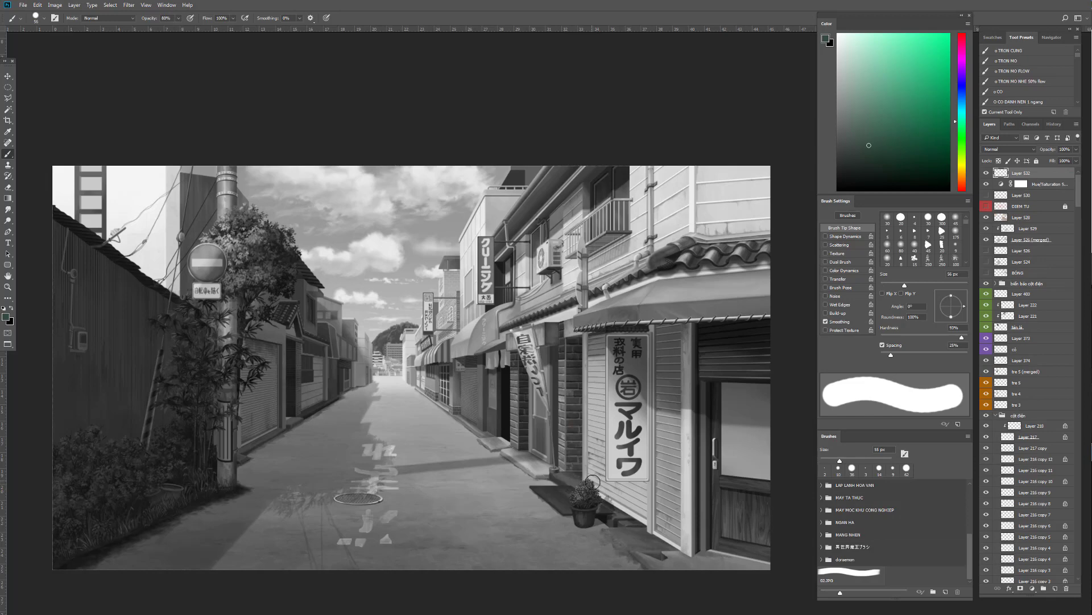
left_click_drag(594, 475, 614, 498)
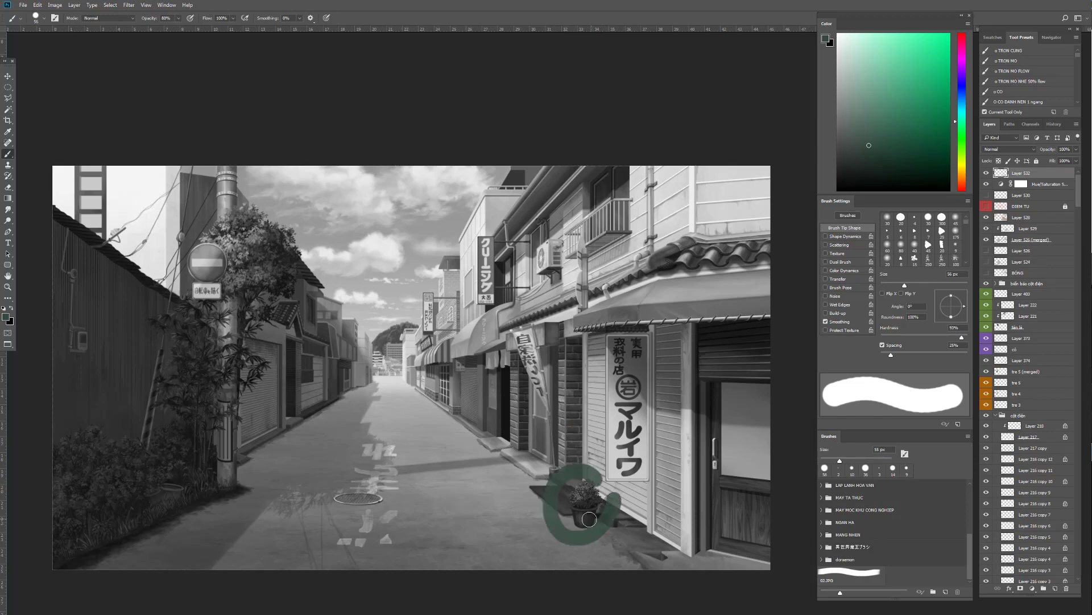
left_click_drag(521, 347, 478, 401)
left_click_drag(516, 450, 523, 344)
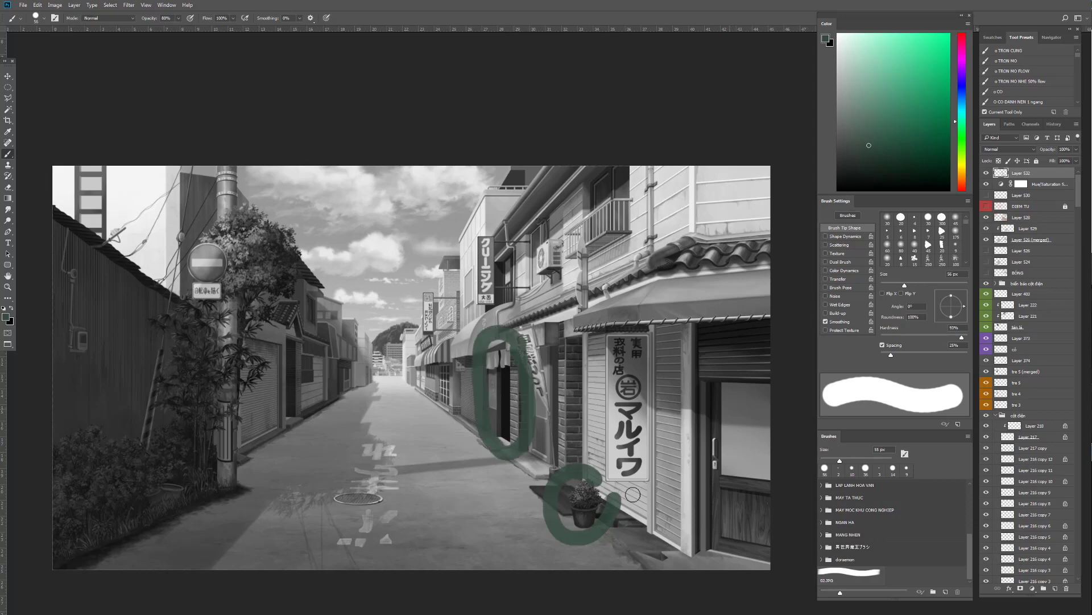
Try circling the white building at the street's end, undo the stroke, and reduce the brush to 25 px
scroll(590, 519, "up", 3)
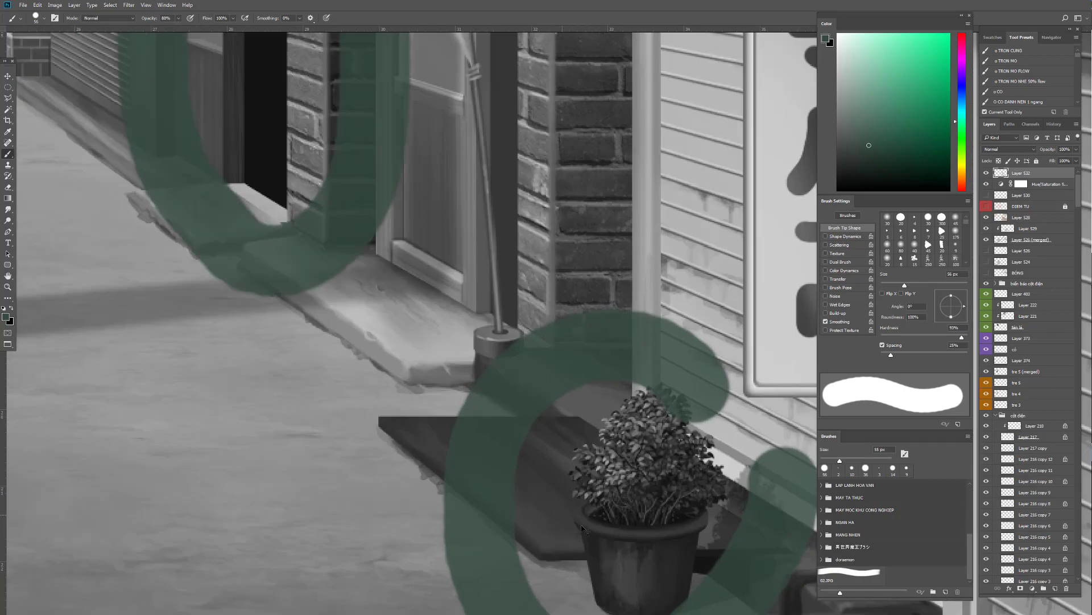
scroll(600, 537, "down", 2)
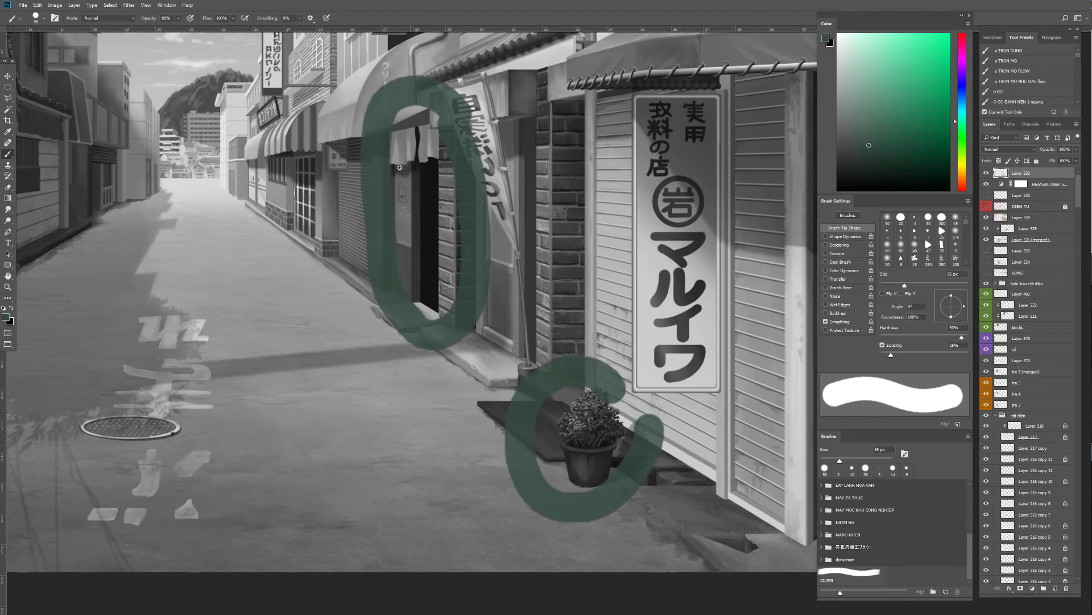
scroll(452, 167, "down", 2)
left_click_drag(462, 362, 411, 293)
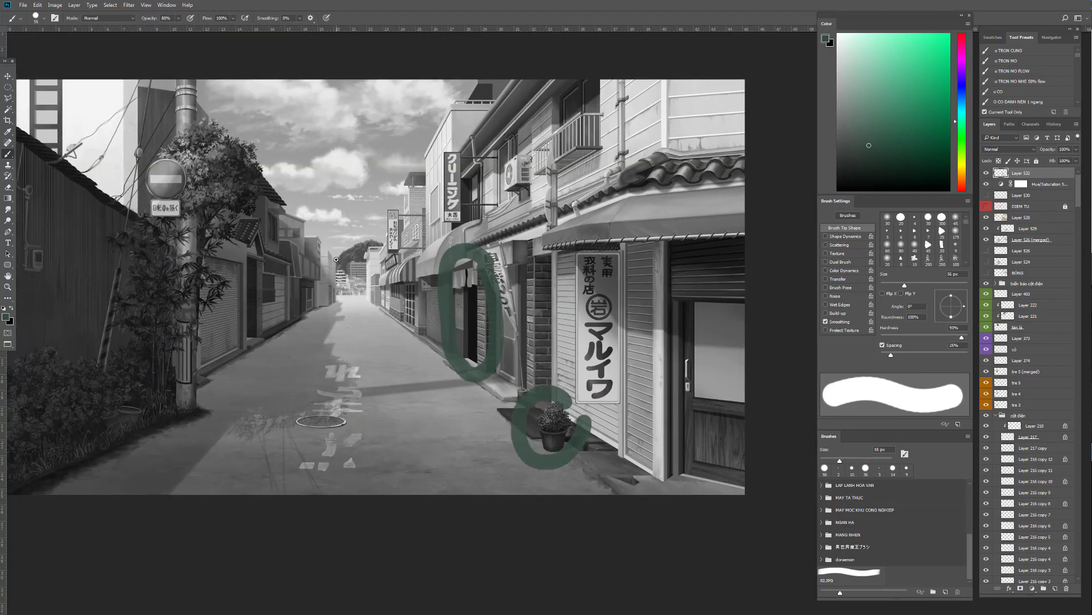
mouse_move(337, 254)
left_mouse_down()
mouse_move(391, 243)
mouse_move(357, 276)
left_mouse_up()
mouse_move(376, 239)
left_mouse_down()
mouse_move(373, 346)
mouse_move(408, 292)
mouse_move(399, 250)
mouse_move(390, 250)
left_mouse_up()
key("bracketleft")
key("bracketleft")
key("bracketleft")
key("bracketleft")
key("bracketleft")
key("bracketleft")
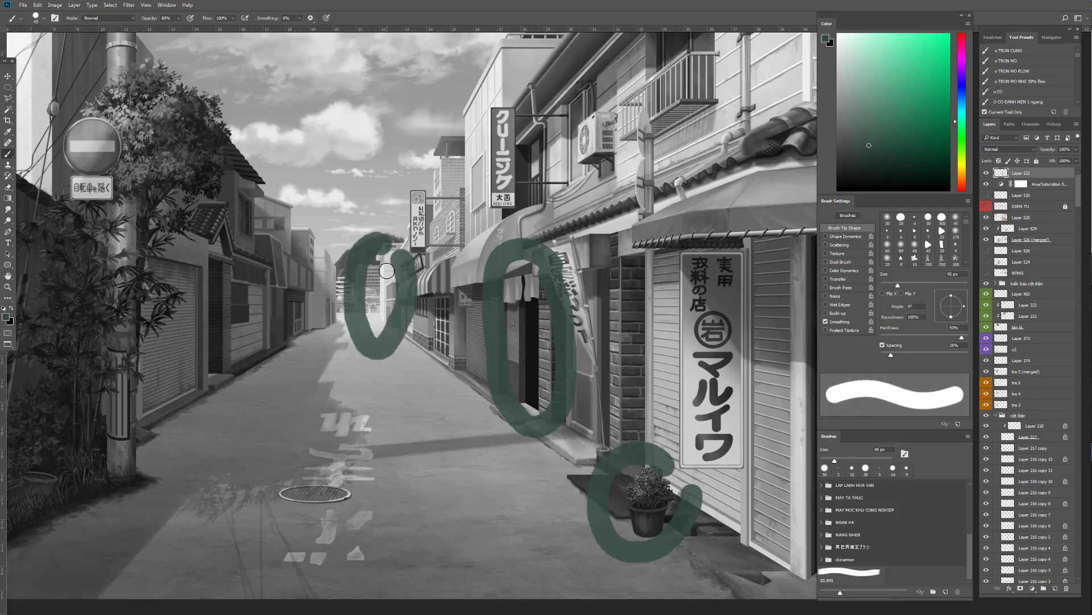
key("ctrl+z")
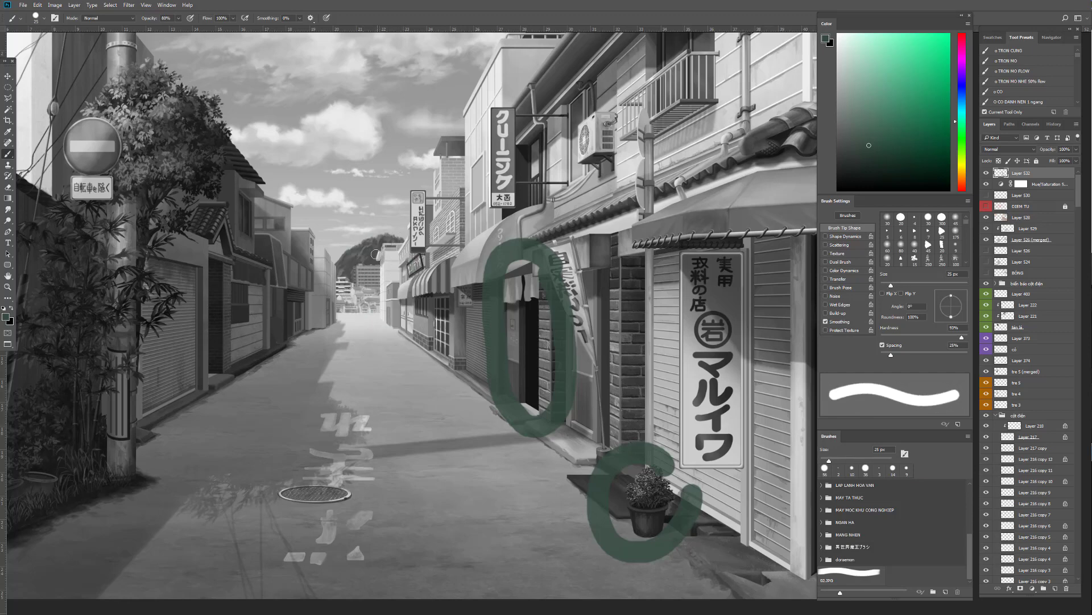
Circle the white building at the street's end and the large hanging shop sign with the smaller brush
scroll(377, 255, "up", 3)
mouse_move(413, 263)
left_mouse_down()
mouse_move(421, 446)
mouse_move(455, 447)
mouse_move(462, 321)
mouse_move(433, 228)
left_mouse_up()
scroll(426, 296, "down", 2)
scroll(426, 295, "down", 2)
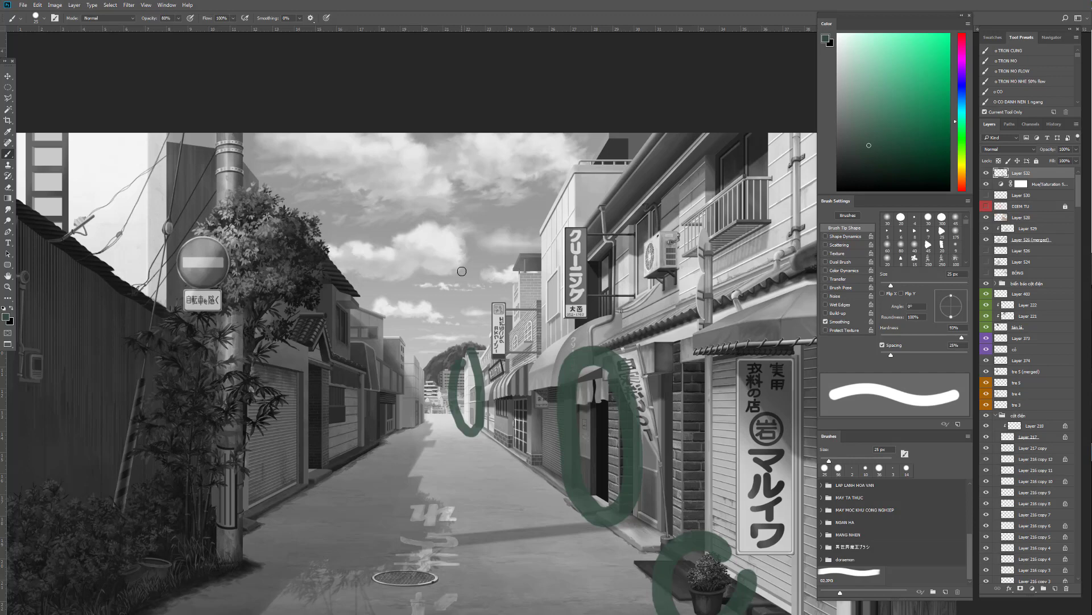
mouse_move(530, 494)
left_mouse_down()
mouse_move(451, 371)
mouse_move(430, 397)
left_mouse_up()
scroll(450, 371, "down", 3)
mouse_move(431, 204)
left_mouse_down()
mouse_move(406, 282)
mouse_move(437, 205)
left_mouse_up()
scroll(454, 419, "up", 4)
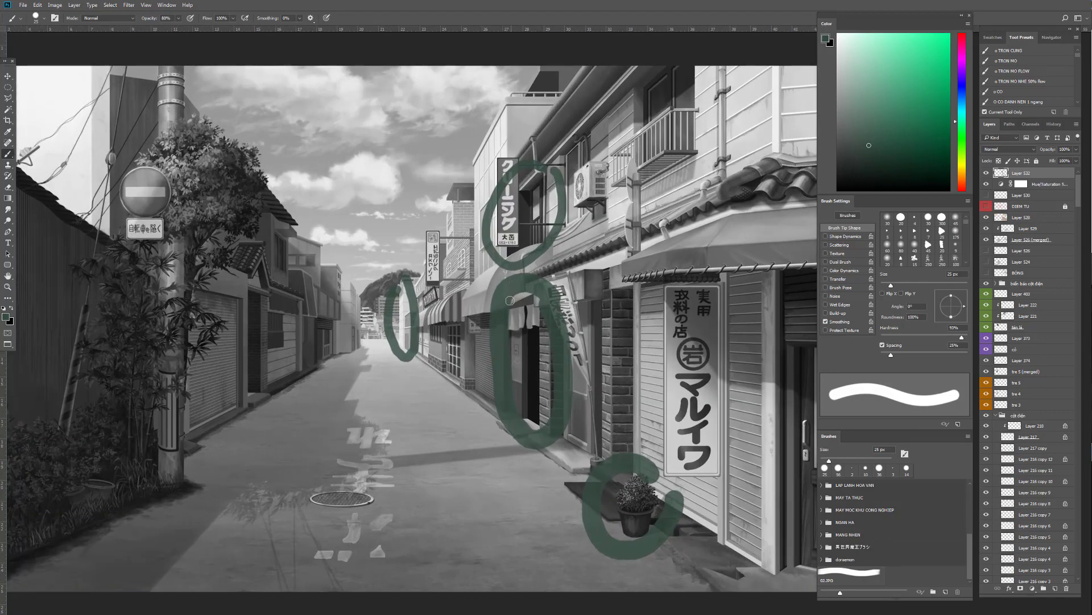
Hide the circle markings and the Hue/Saturation layer to view the whole street painting in color
left_click_drag(449, 341, 663, 406)
left_click_drag(518, 384, 515, 385)
left_click_drag(613, 341, 584, 334)
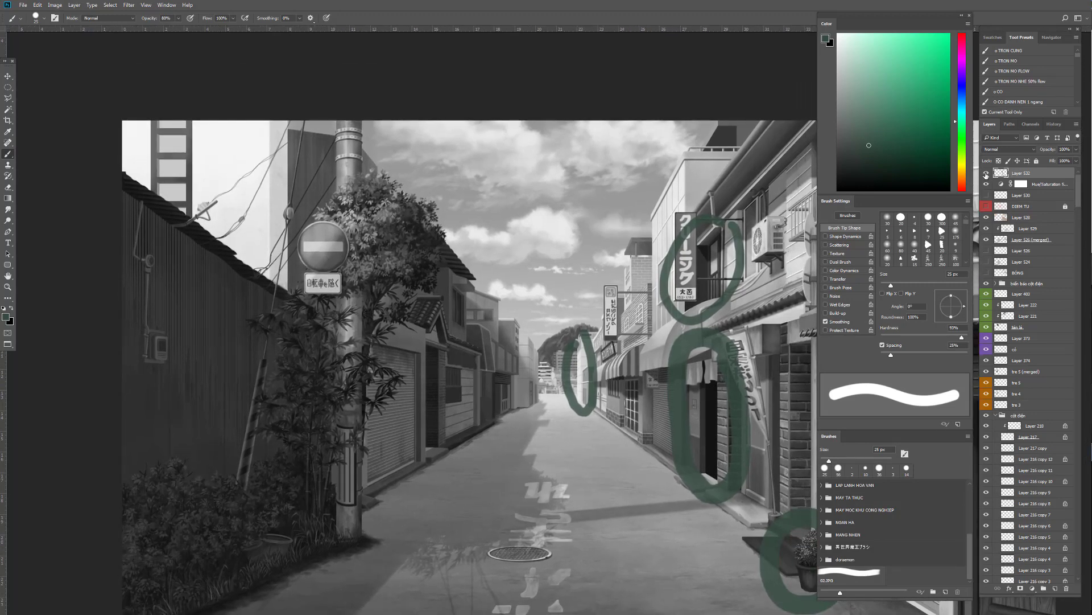
left_click(986, 175)
left_click_drag(750, 384, 750, 384)
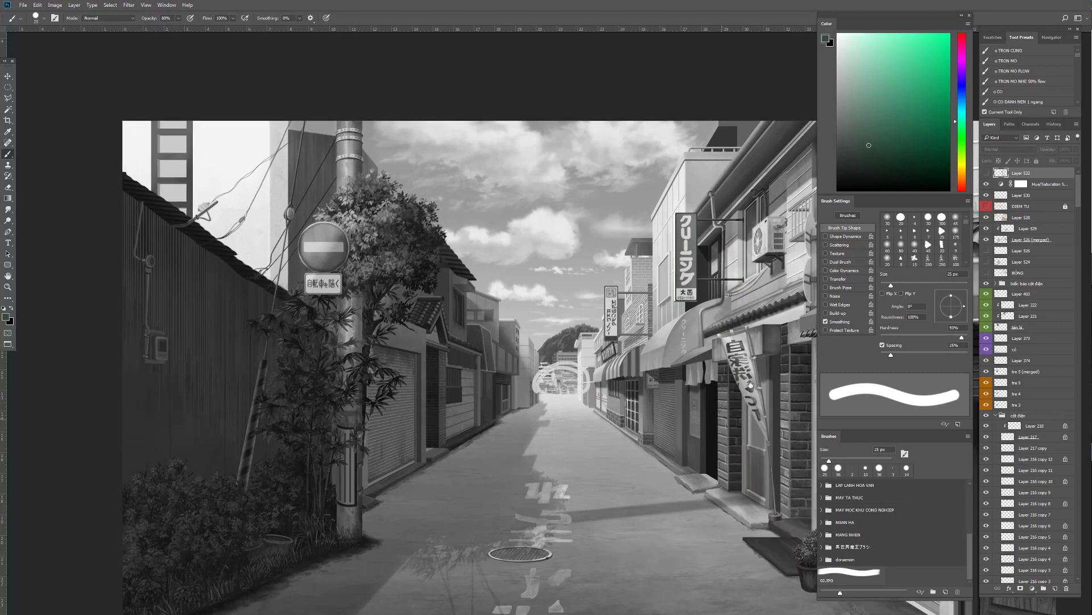
left_click(986, 184)
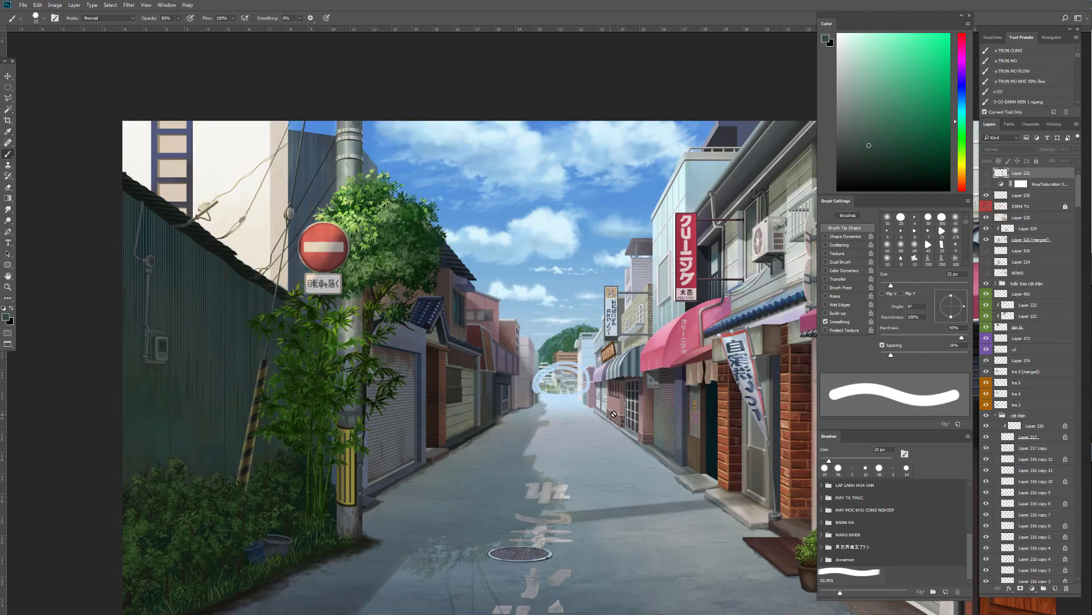
left_click_drag(644, 326, 585, 323)
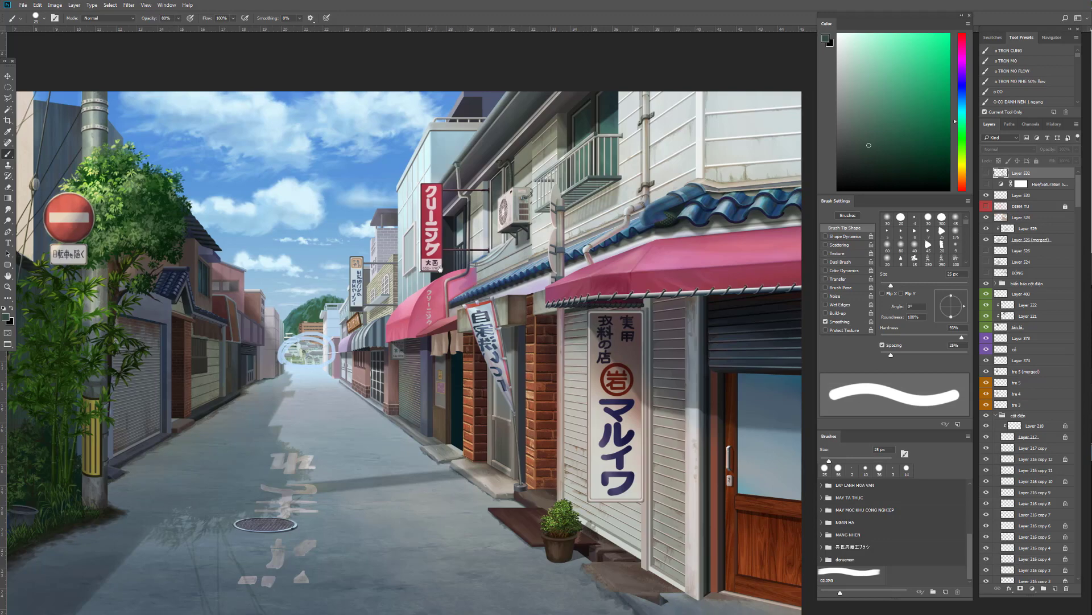
left_click_drag(456, 319, 448, 283)
left_click_drag(448, 283, 407, 285)
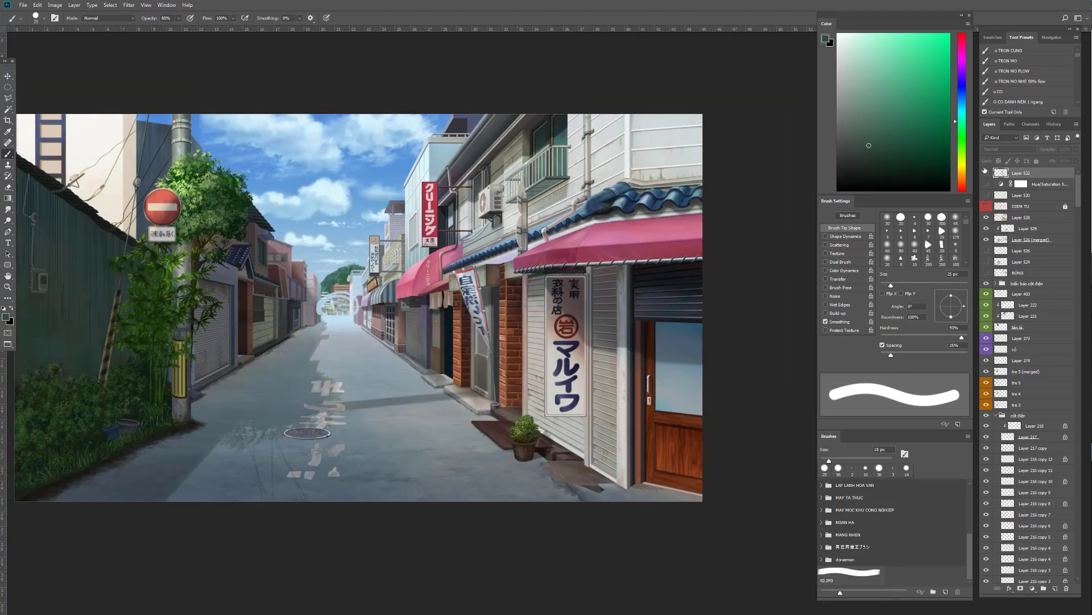
left_click(986, 171)
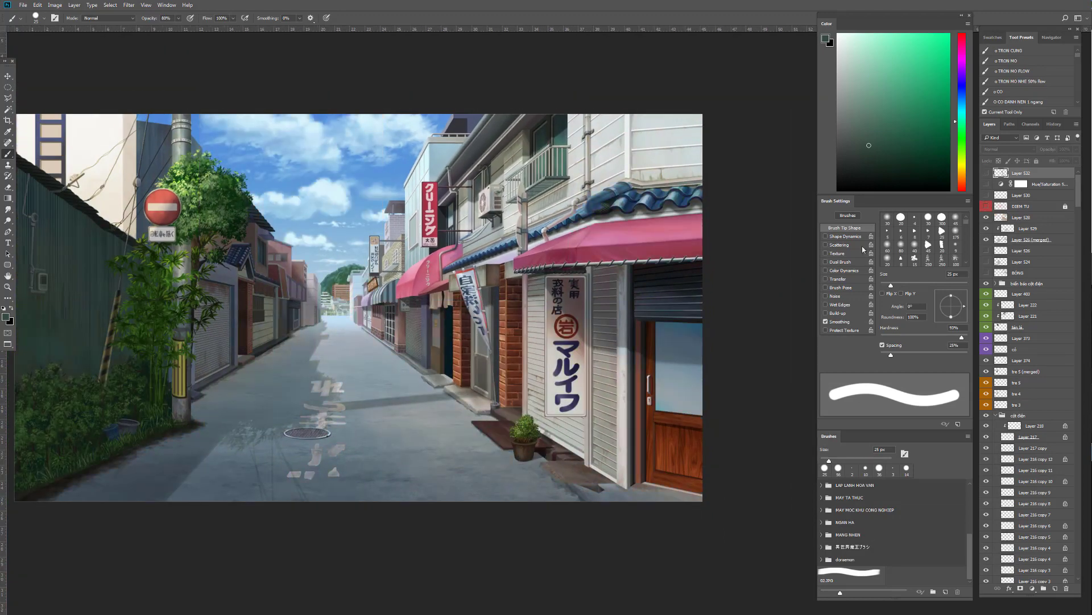
Revert the document to its opening snapshot in the history and return to the layer list
left_click(1054, 590)
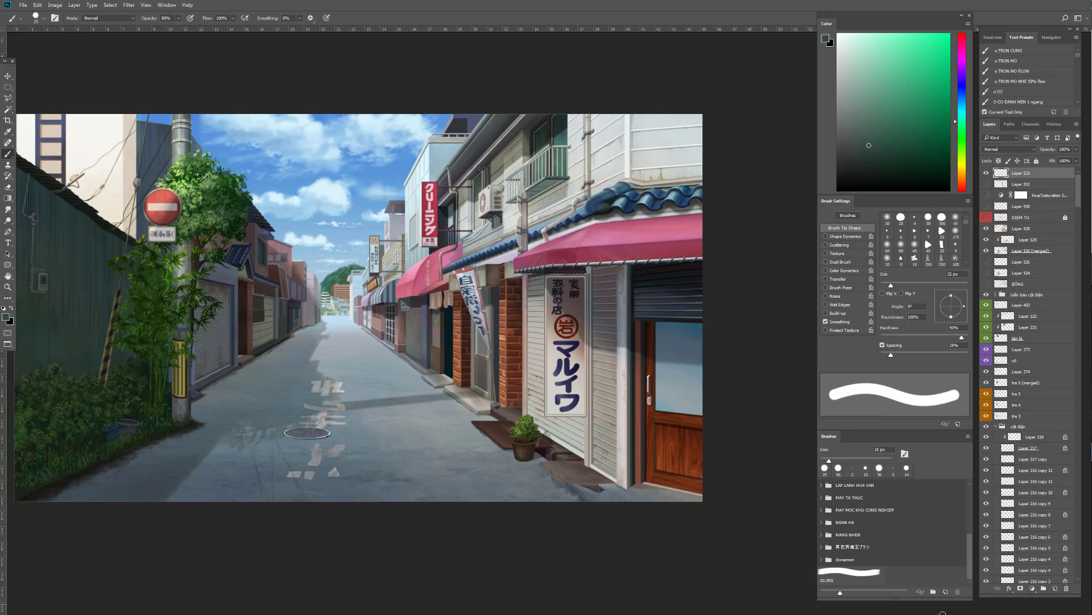
left_click(1053, 125)
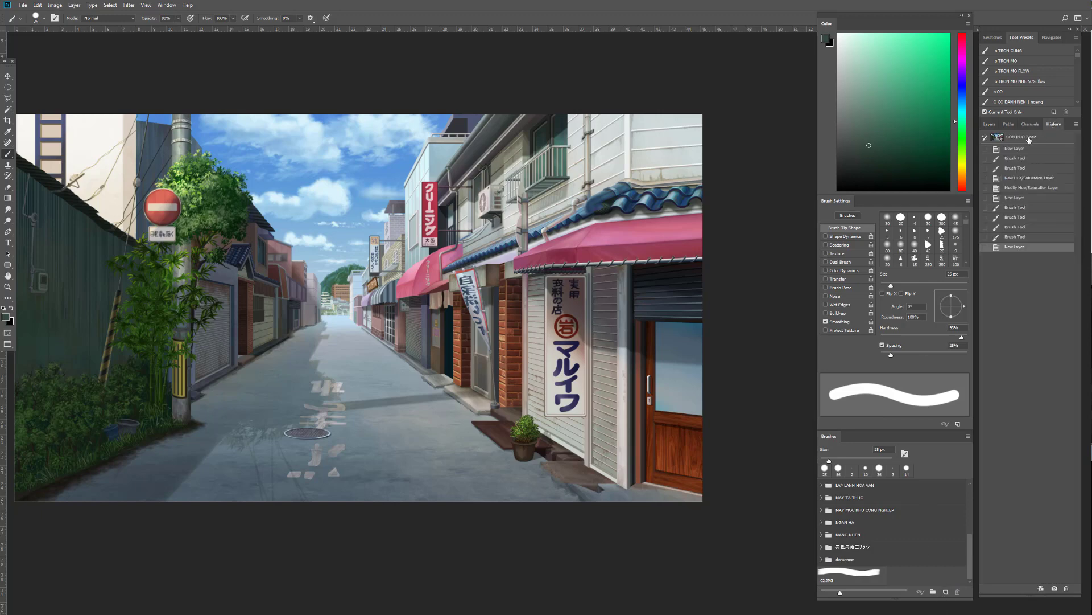
left_click(988, 125)
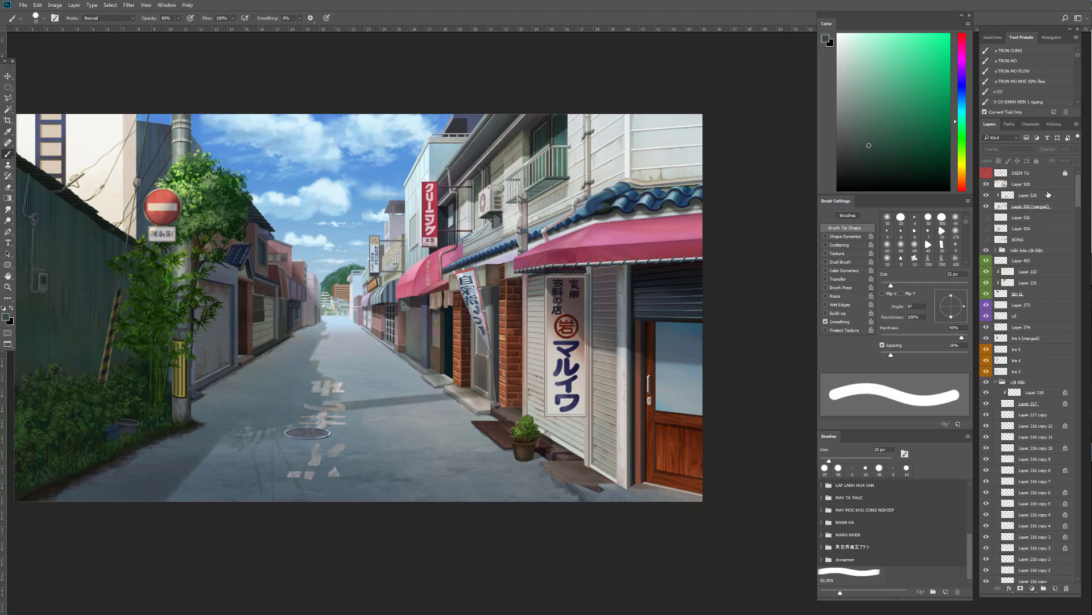
On a new layer above "DIEM TU", circle the two hanging shop signs and the tall signboard on the shutter in dark green
left_click(1055, 588)
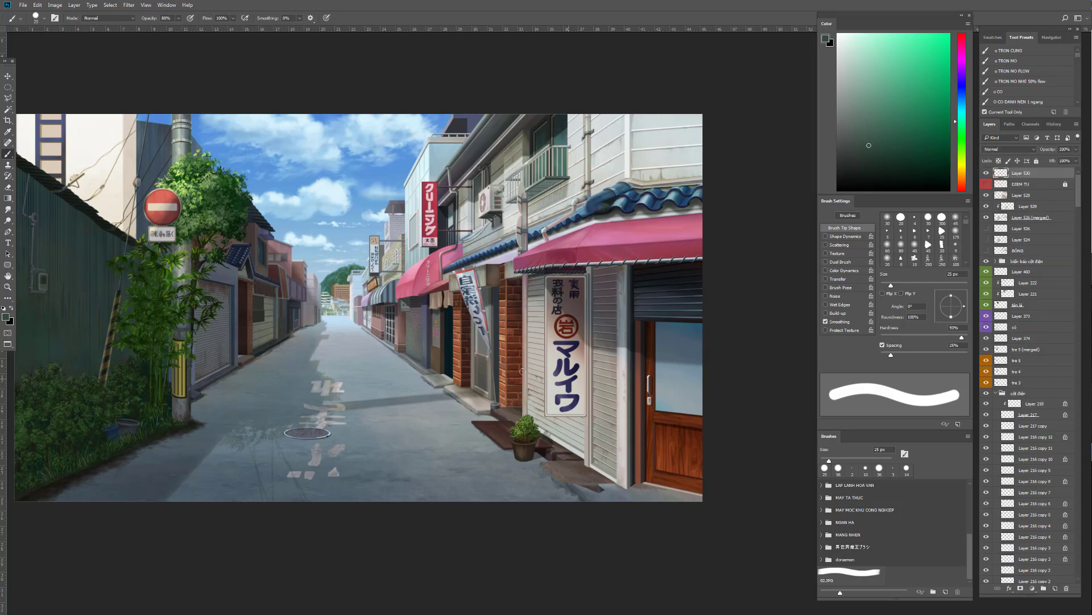
mouse_move(422, 165)
left_mouse_down()
mouse_move(441, 246)
mouse_move(441, 237)
mouse_move(382, 244)
mouse_move(381, 284)
mouse_move(388, 254)
left_mouse_up()
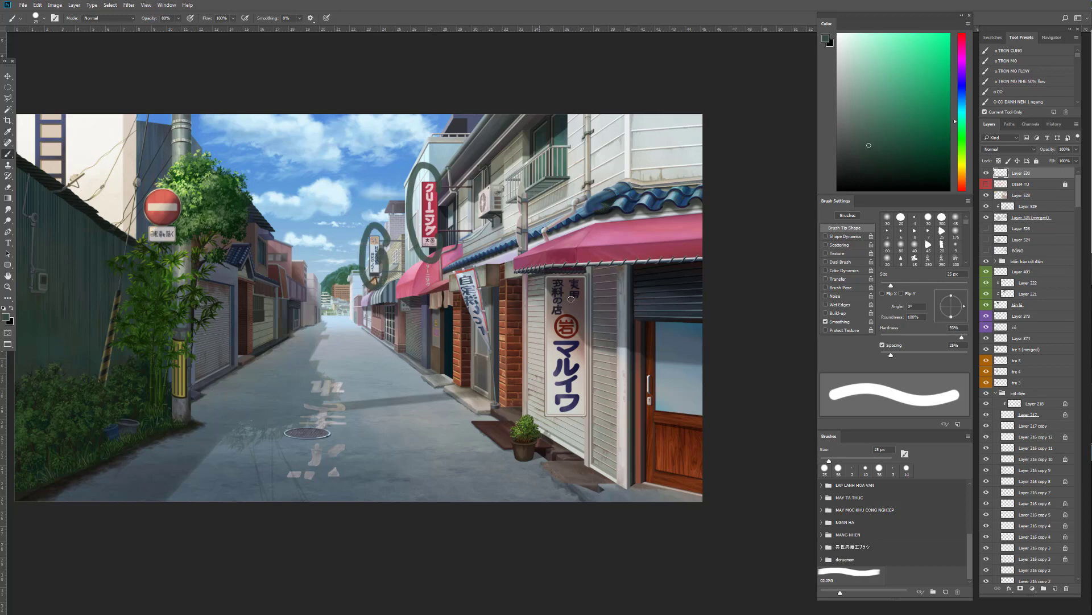
mouse_move(552, 260)
left_mouse_down()
mouse_move(529, 330)
mouse_move(555, 260)
left_mouse_up()
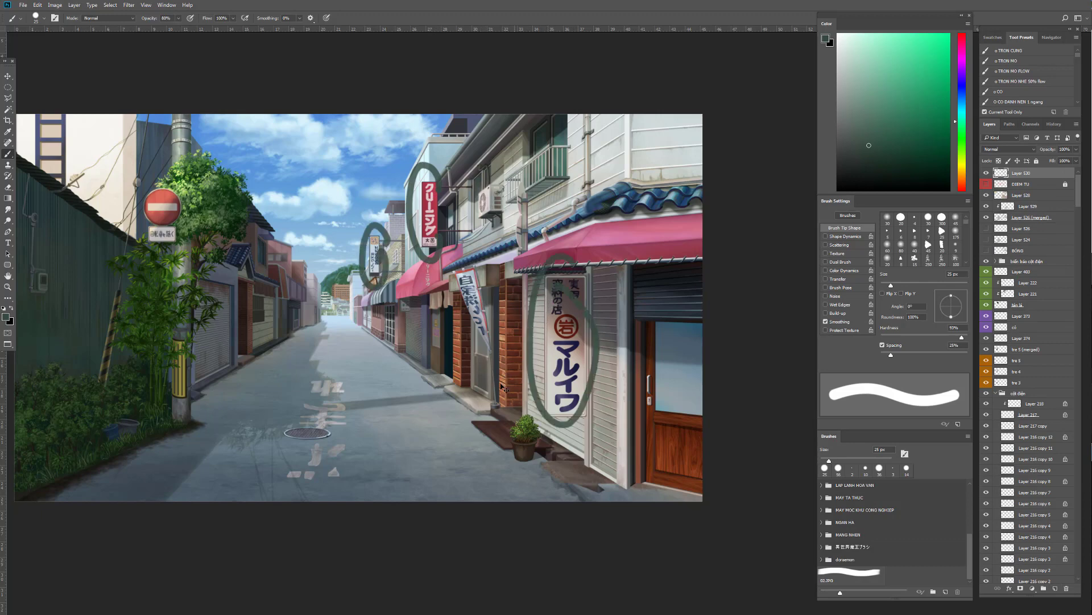
Undo the last two circle markings, circle the lower lettering of the shutter's signboard, and hide the marking layer
key("ctrl+z")
key("ctrl+z")
mouse_move(566, 331)
left_mouse_down()
mouse_move(595, 364)
mouse_move(567, 342)
left_mouse_up()
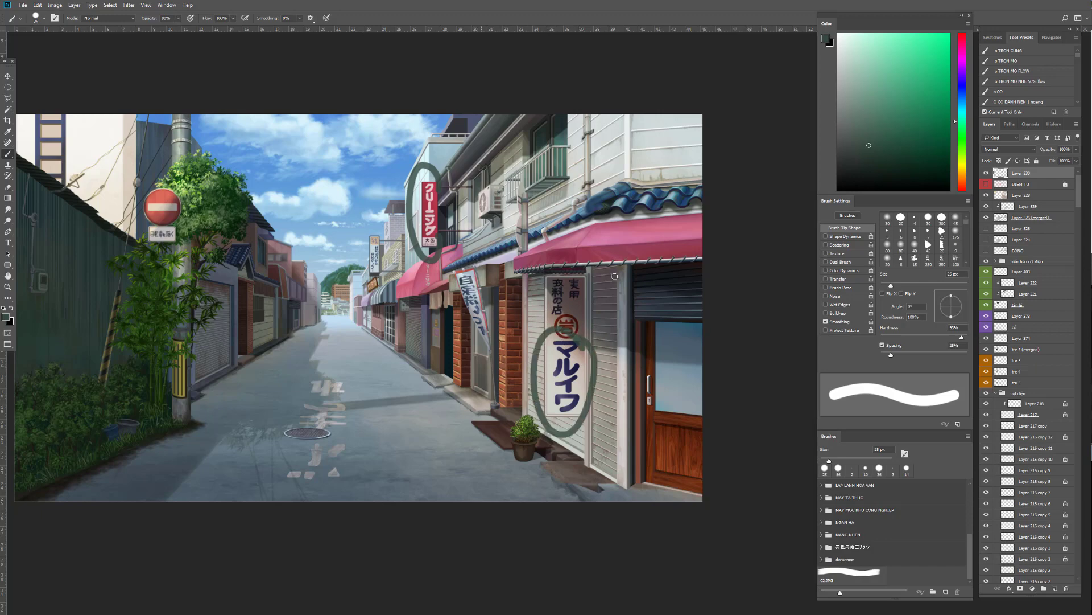
left_click(986, 173)
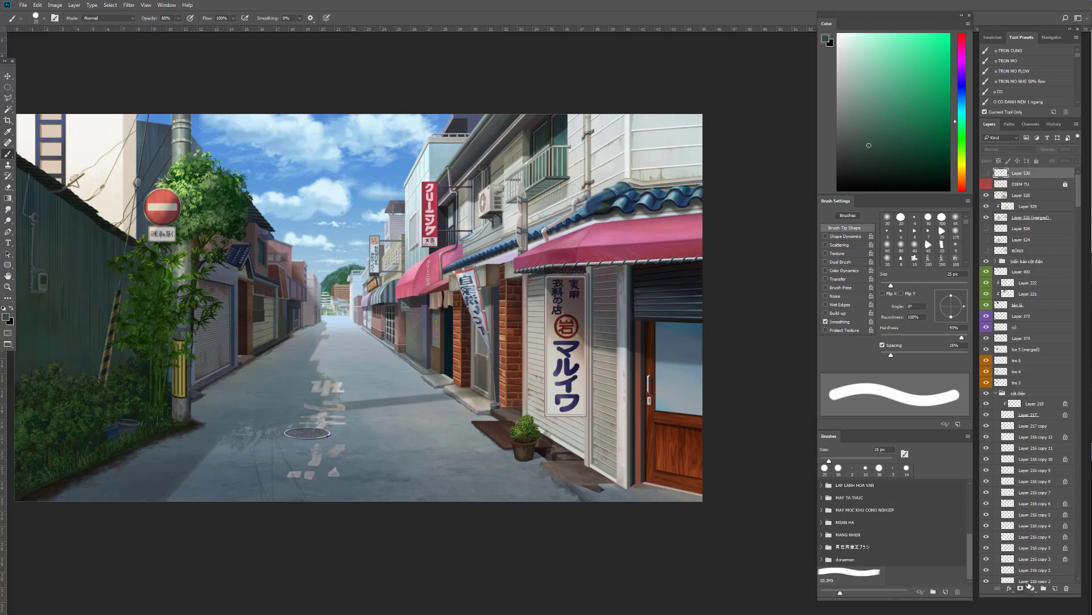
On a new layer, paint a small dark green mark on the shutter just below the tall signboard, and hide that layer
left_click(1056, 589)
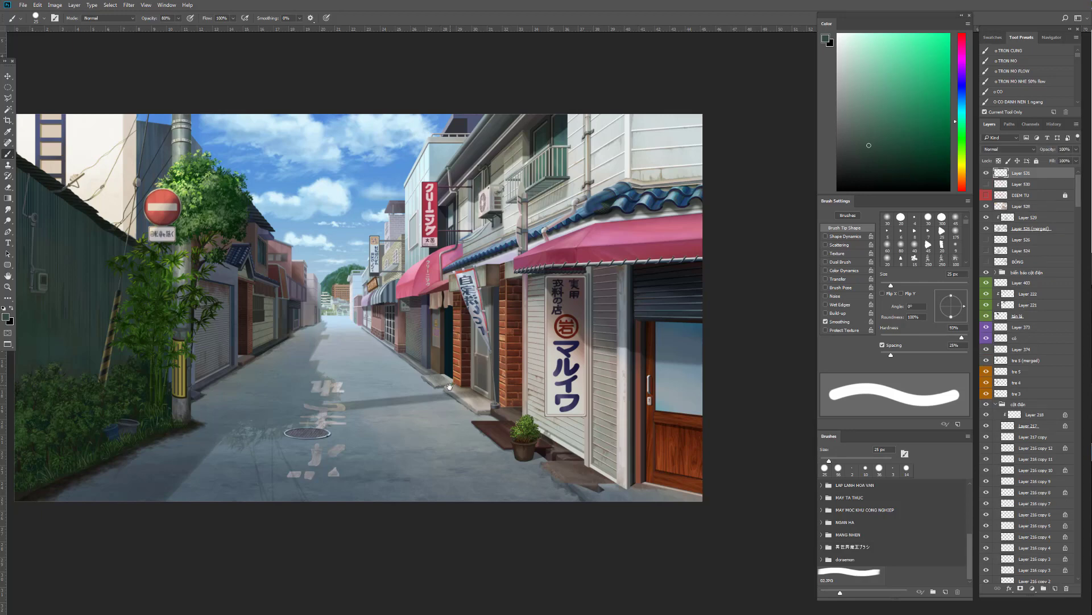
left_click_drag(456, 398, 459, 403)
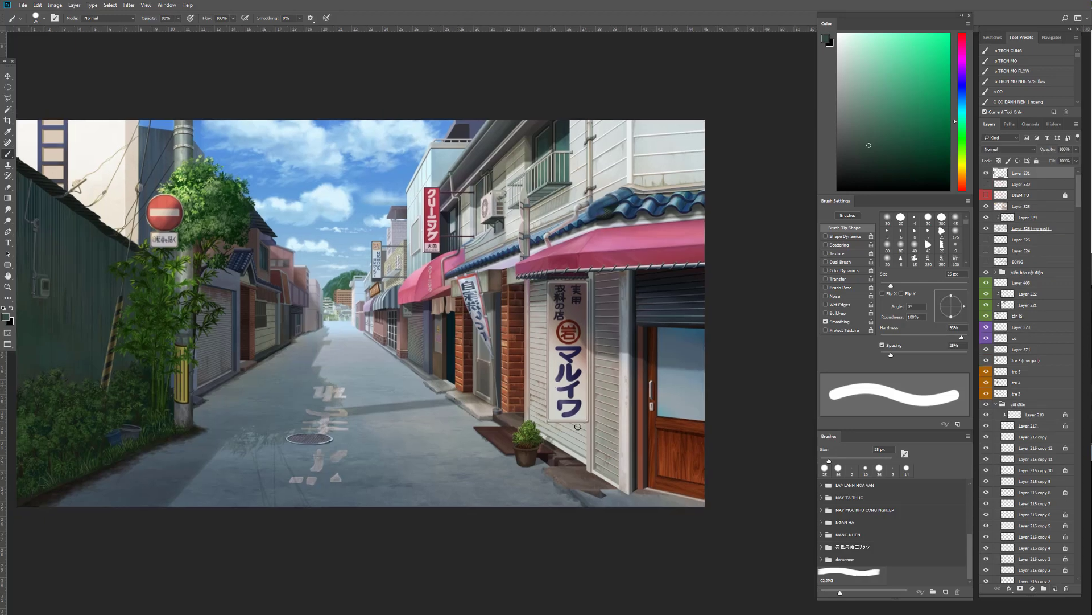
mouse_move(568, 443)
left_mouse_down()
mouse_move(589, 424)
mouse_move(569, 443)
left_mouse_up()
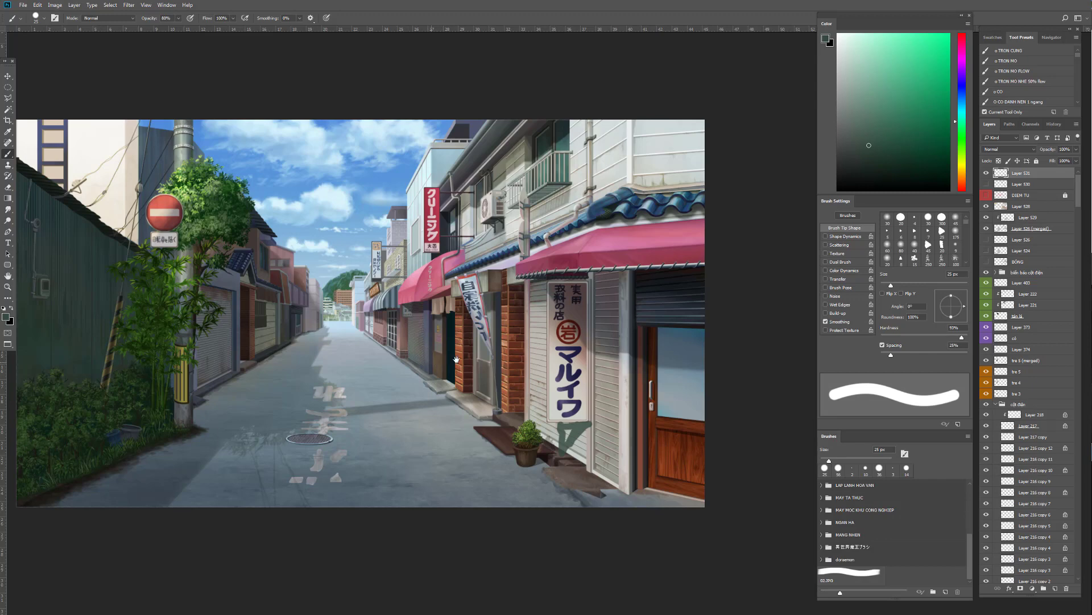
left_click_drag(401, 381, 450, 386)
left_click_drag(666, 305, 642, 341)
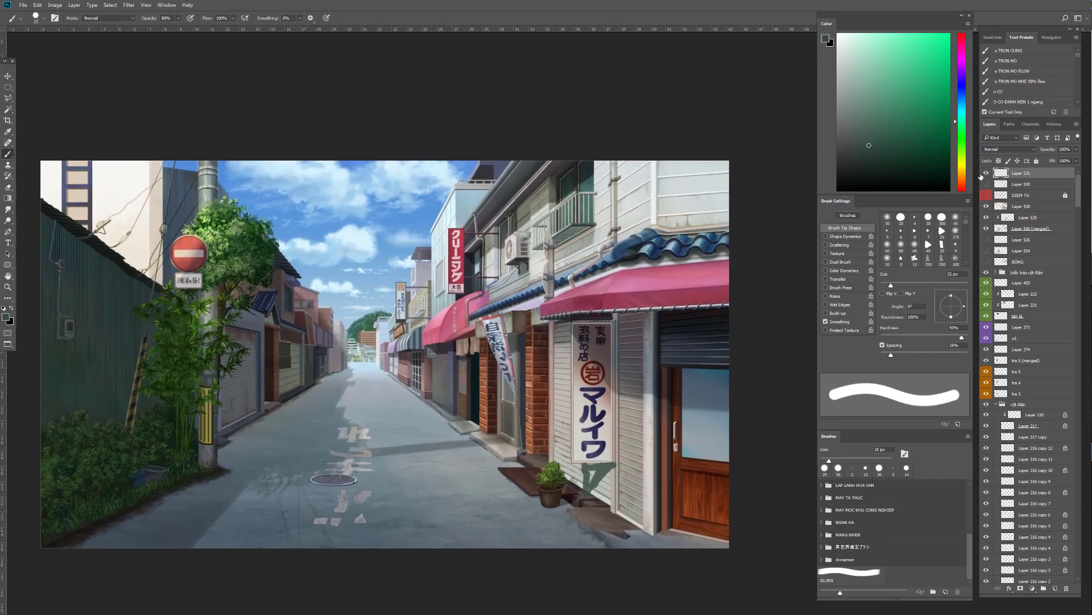
left_click(986, 173)
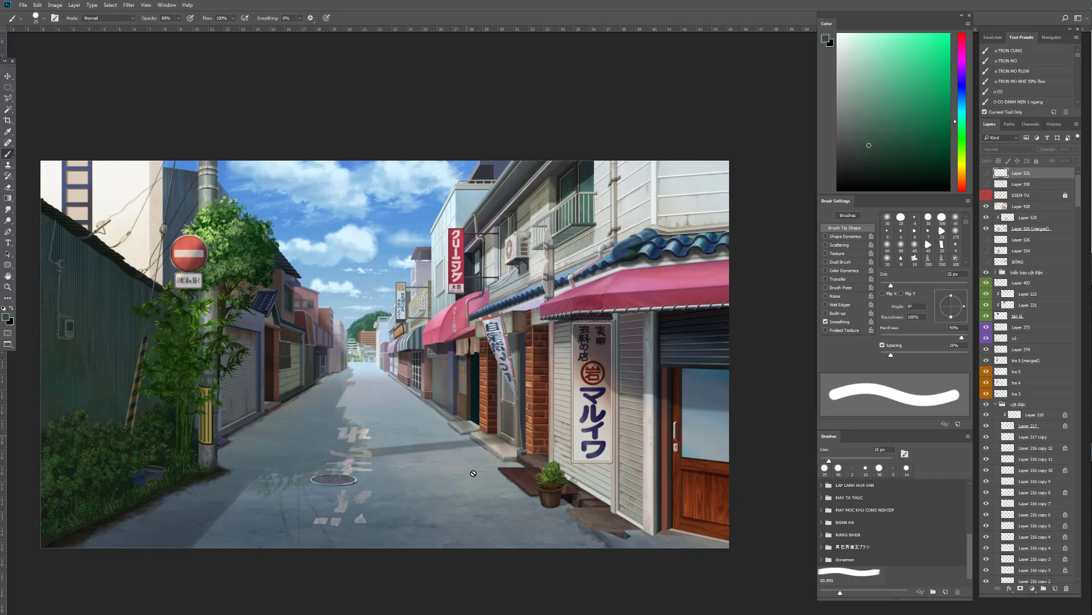
On a new layer, try outlining the wooden door in dark green
left_click_drag(524, 511, 512, 515)
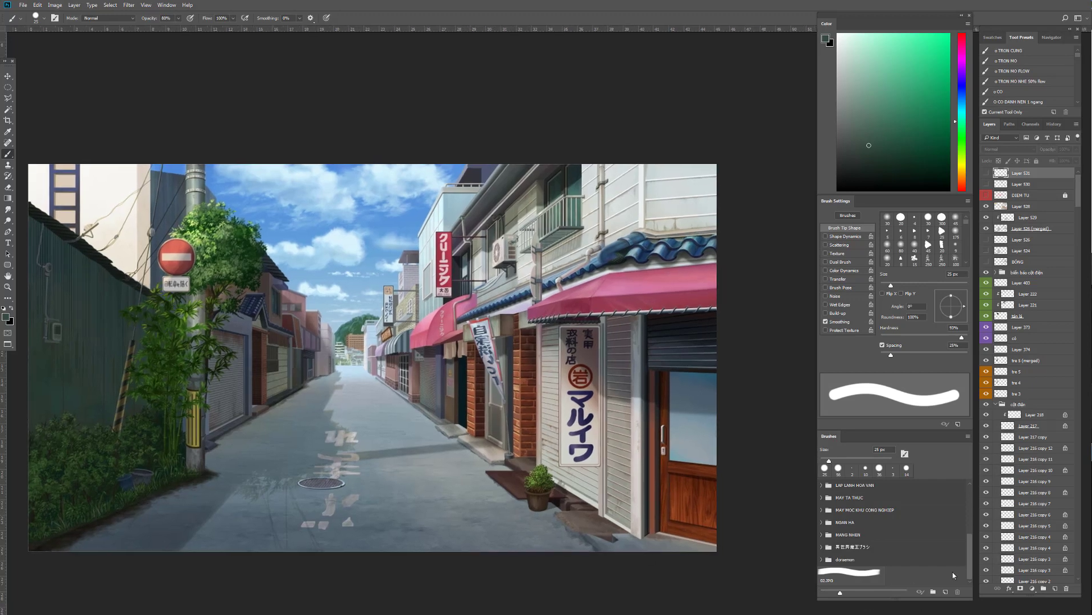
left_click(1056, 588)
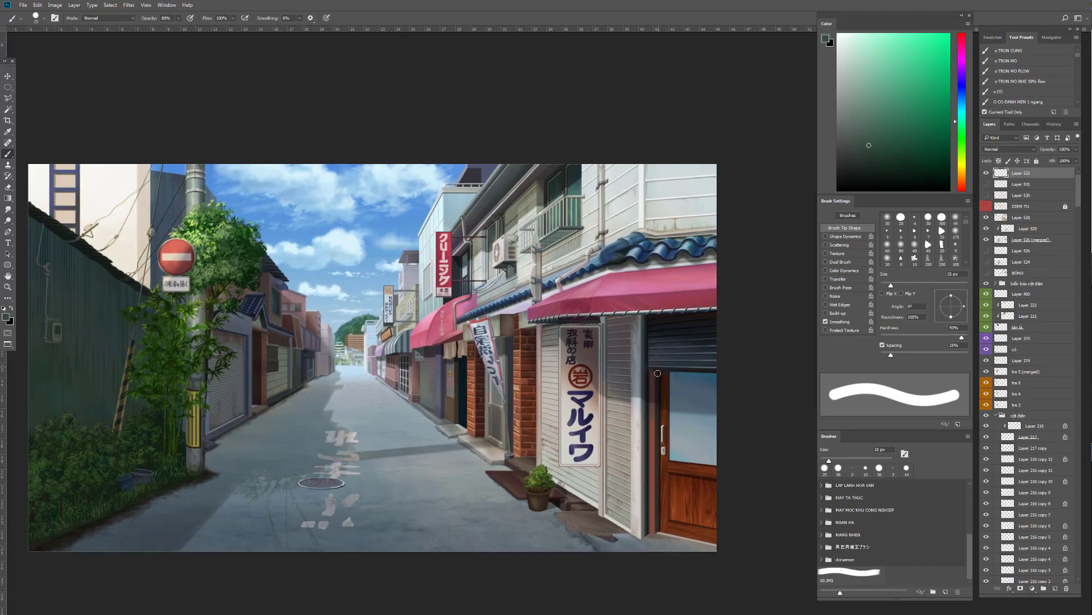
mouse_move(662, 373)
left_mouse_down()
mouse_move(657, 527)
mouse_move(706, 548)
mouse_move(733, 545)
left_mouse_up()
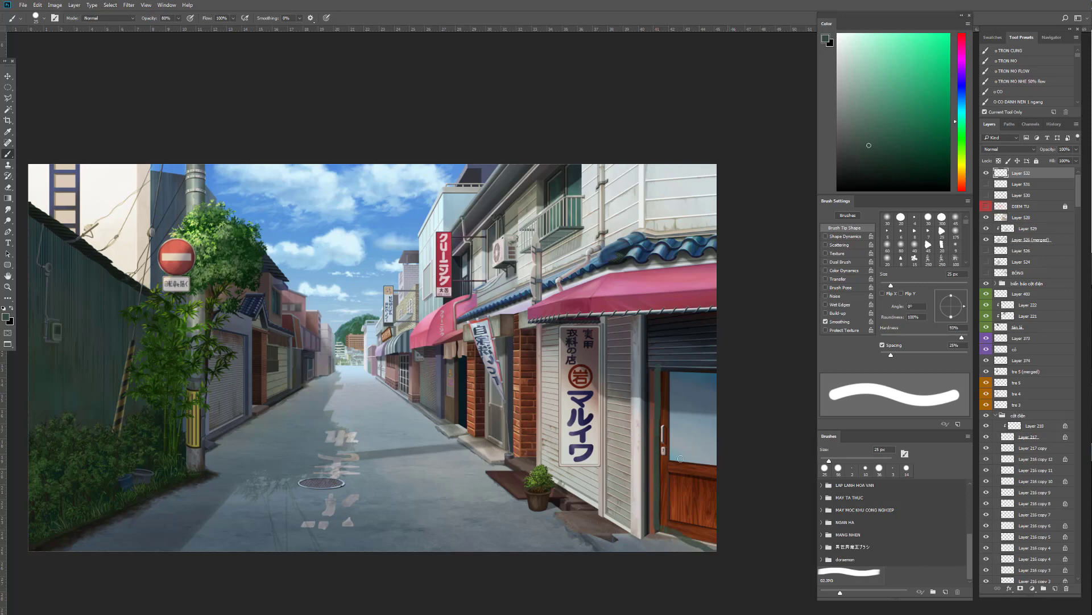
key("ctrl+z")
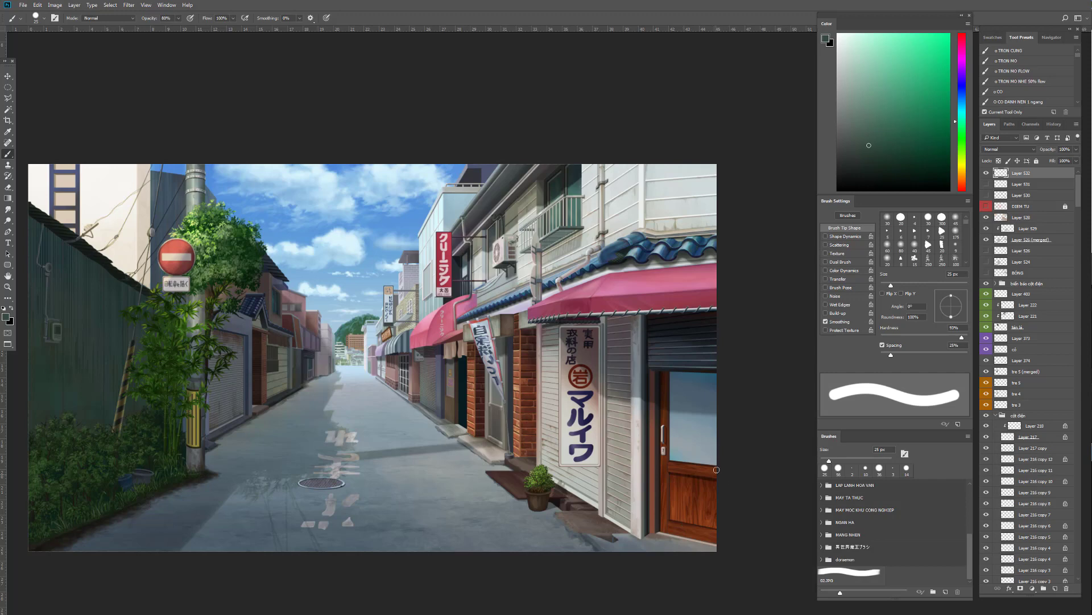
Paint a dark green oval spot on the door's lower wood panel and hide its layer
scroll(711, 506, "up", 2)
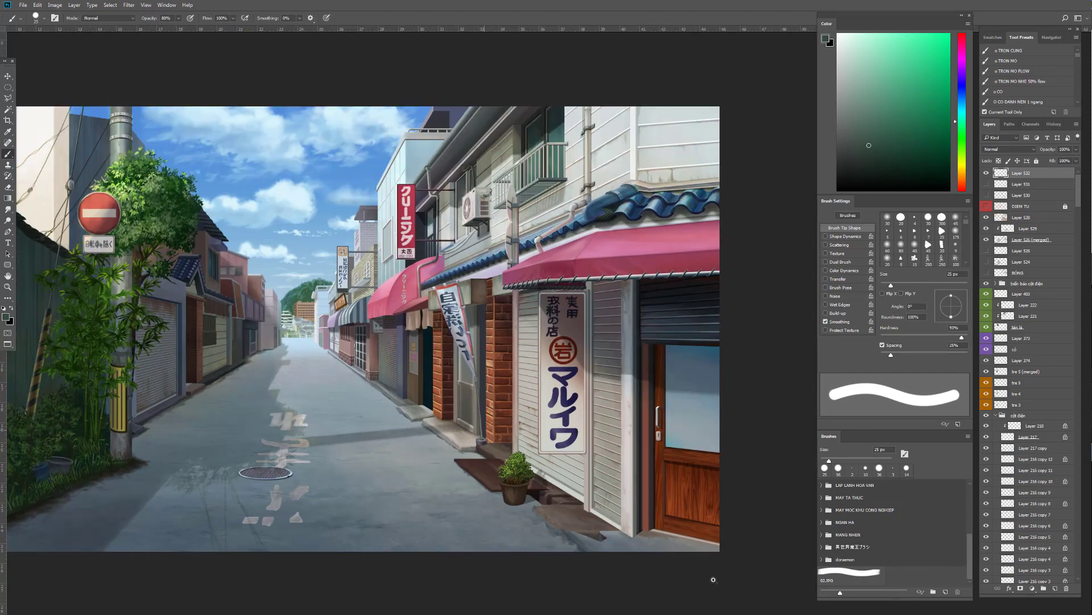
scroll(677, 455, "up", 2)
scroll(706, 492, "down", 2)
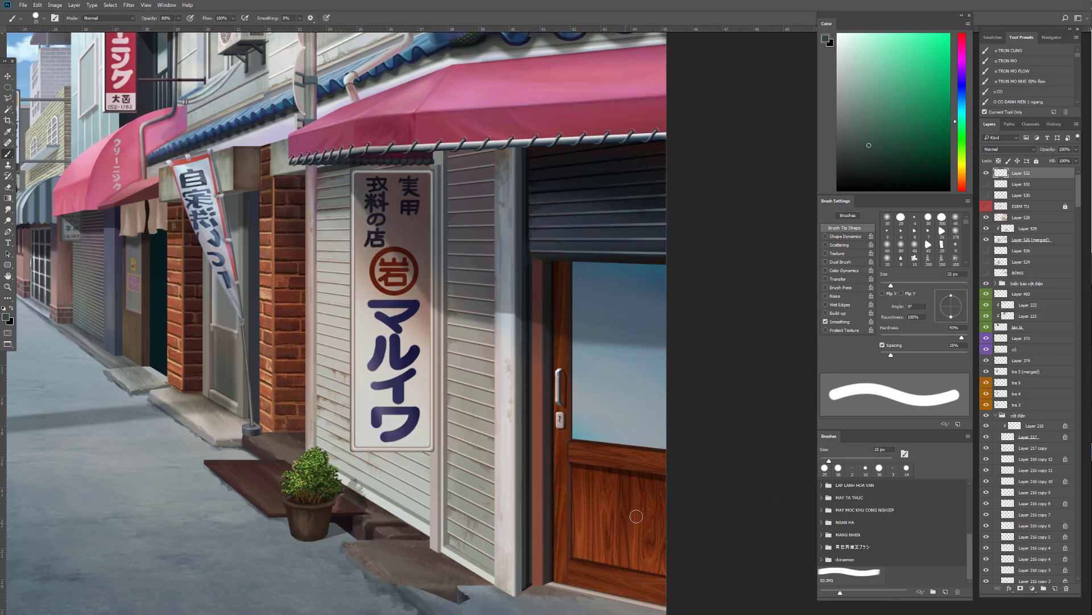
left_click_drag(622, 497, 617, 513)
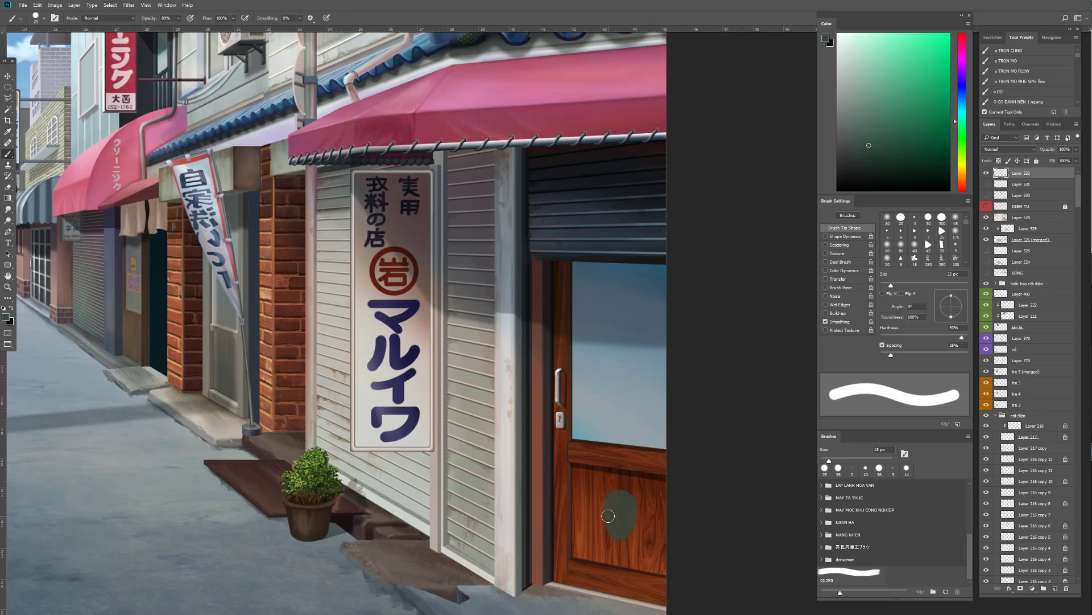
left_click(987, 173)
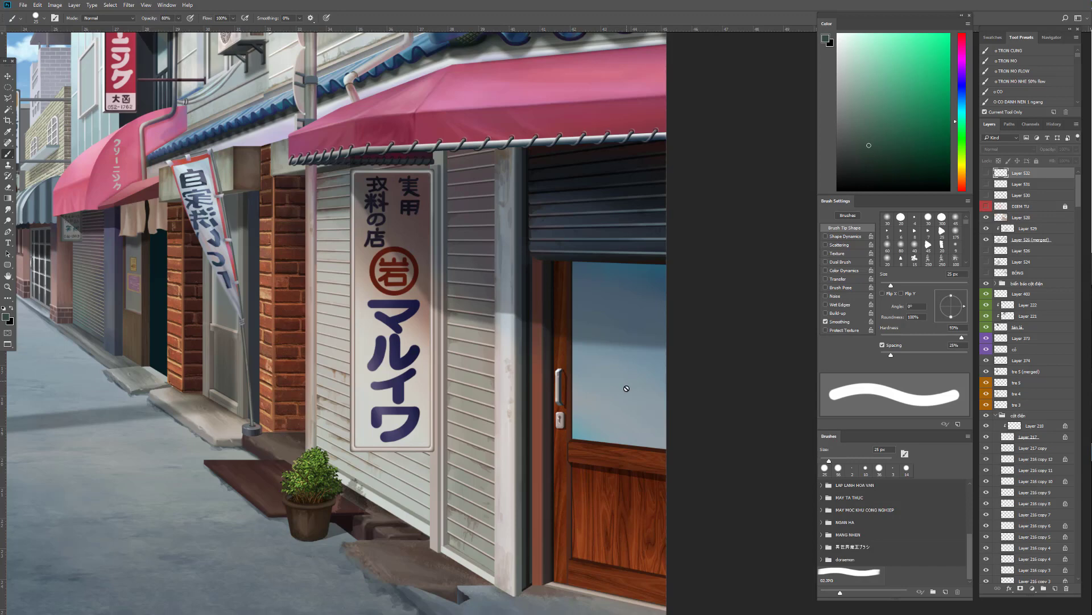
scroll(538, 404, "down", 2)
scroll(528, 397, "down", 1)
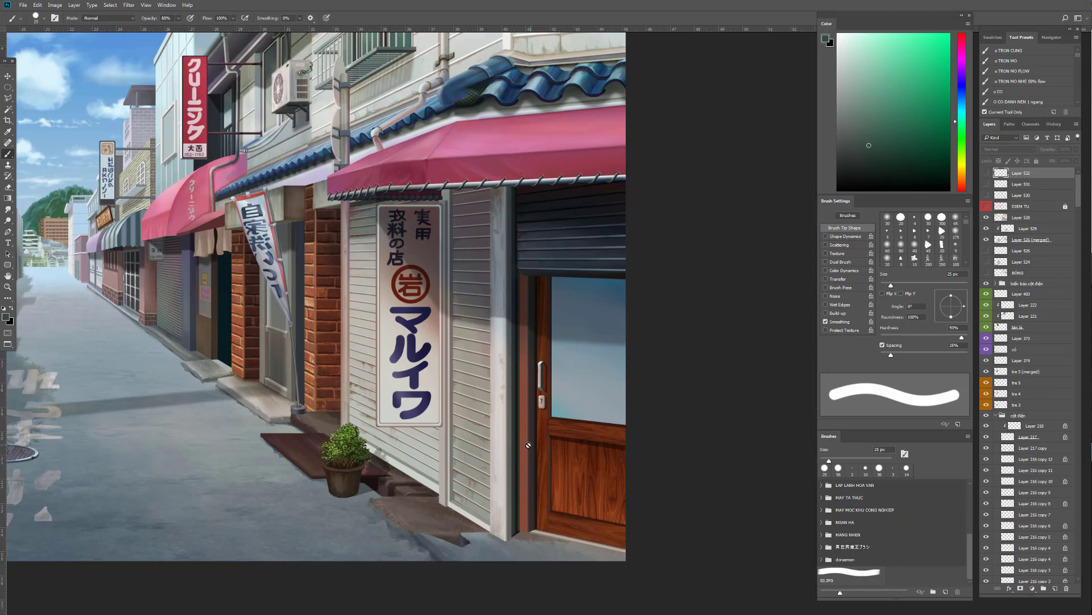
key("v")
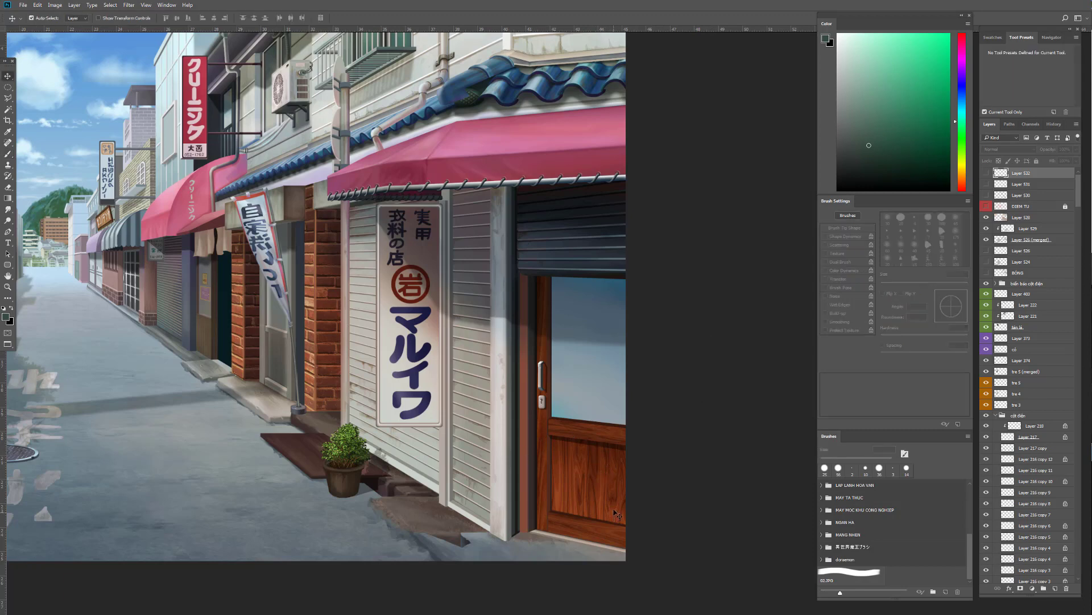
left_click(529, 477)
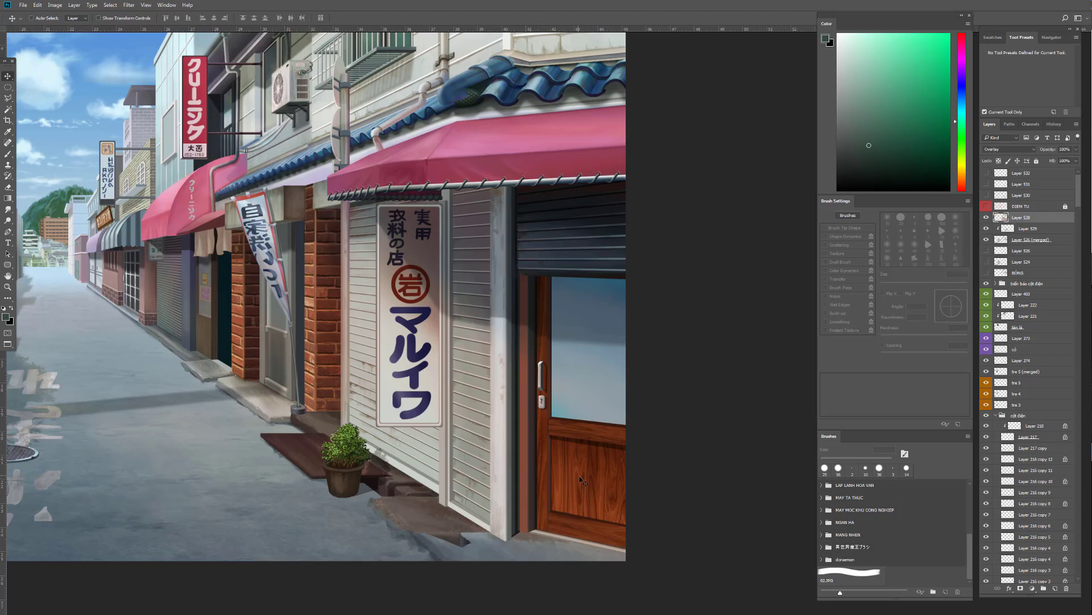
key("ctrl+u")
left_click_drag(831, 215, 846, 215)
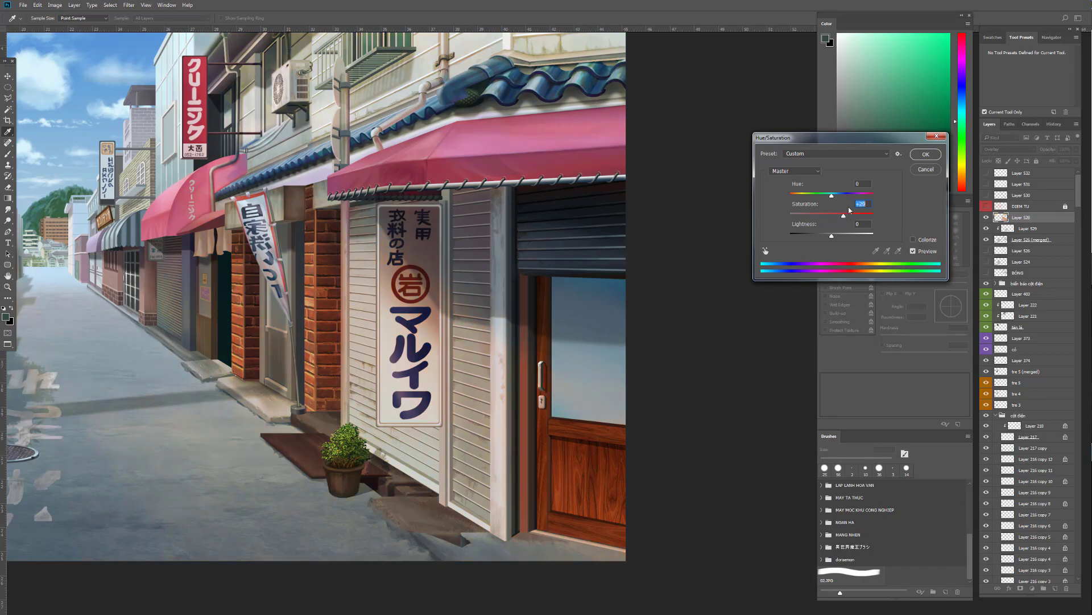
left_click(917, 172)
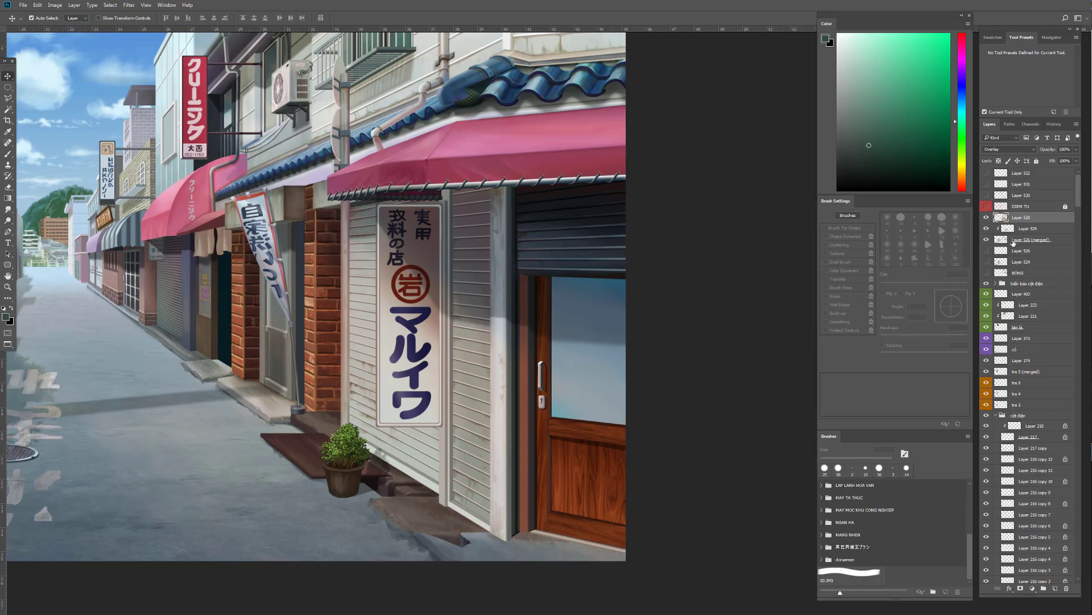
Hide the Overlay layer "Layer 528" and adjust the wooden door's layer with Hue/Saturation to Saturation -47 and Lightness +18
left_click(987, 217)
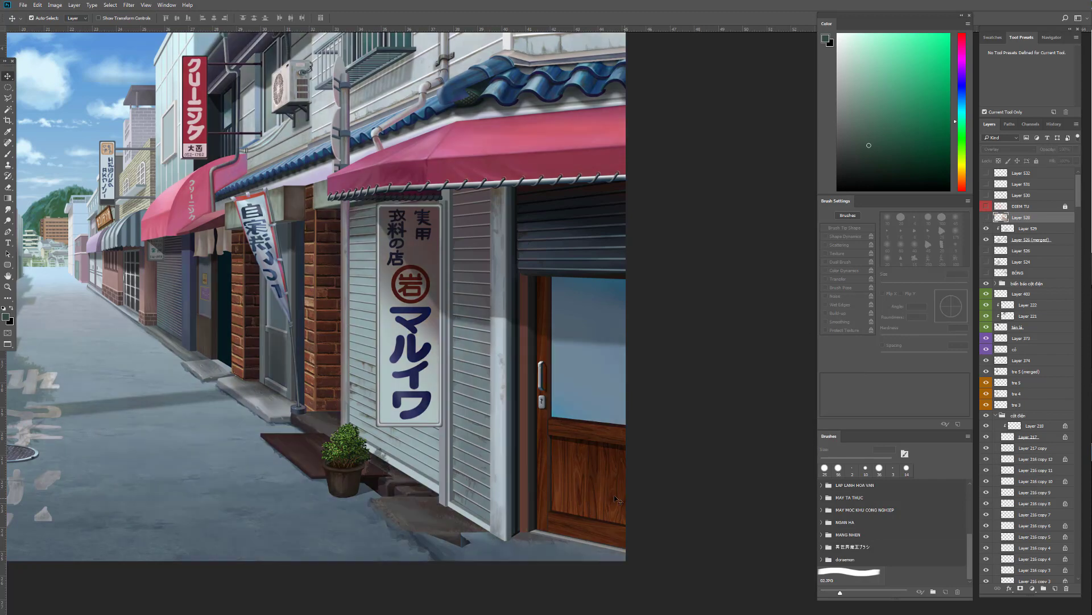
left_click(619, 507)
key("ctrl+u")
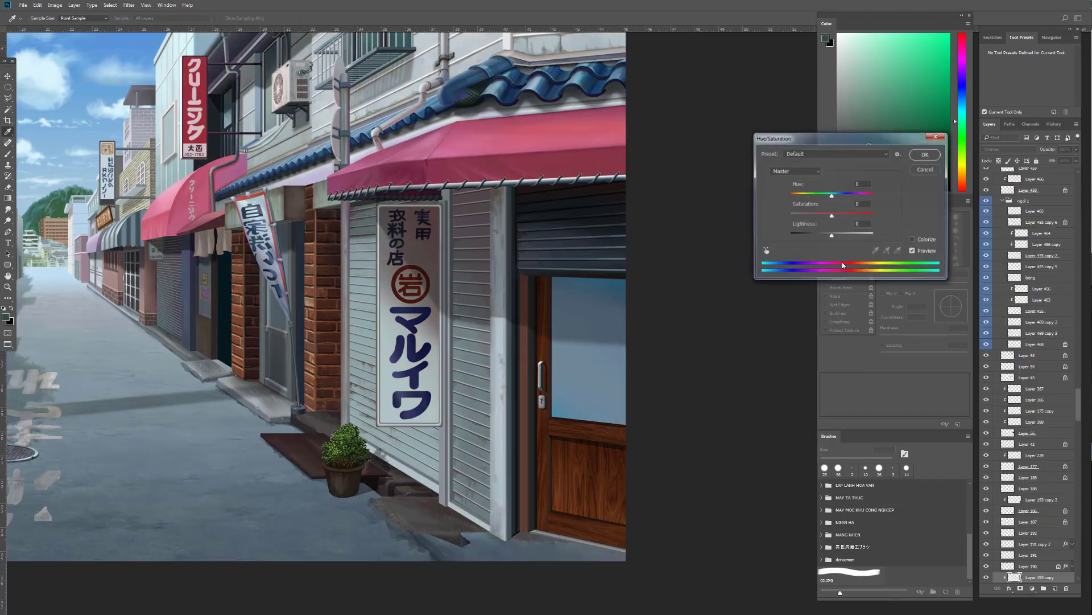
mouse_move(831, 217)
left_mouse_down()
mouse_move(815, 220)
mouse_move(840, 235)
left_mouse_up()
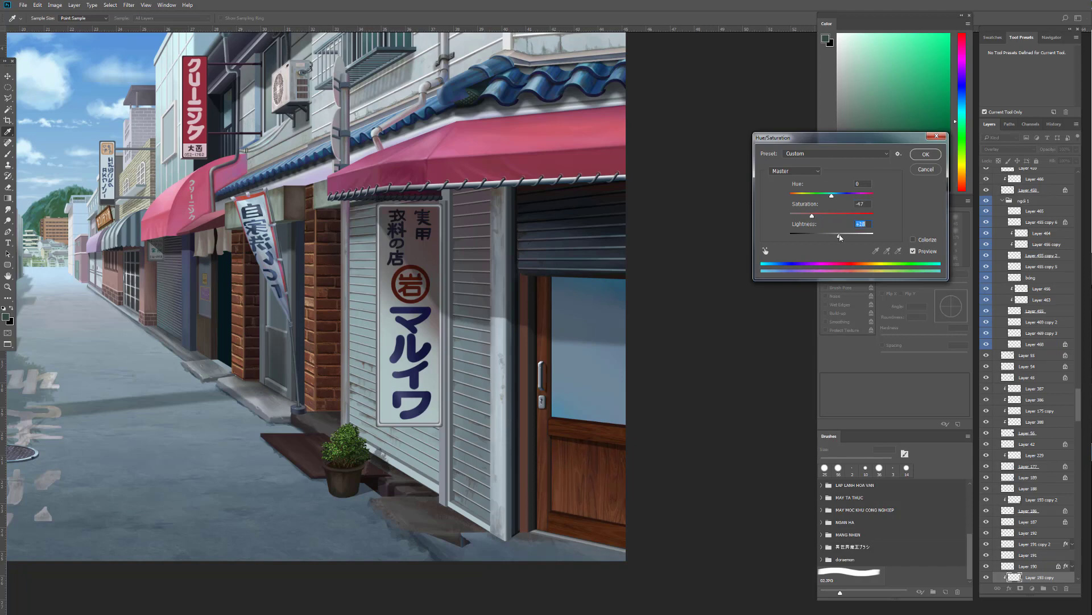
key("Return")
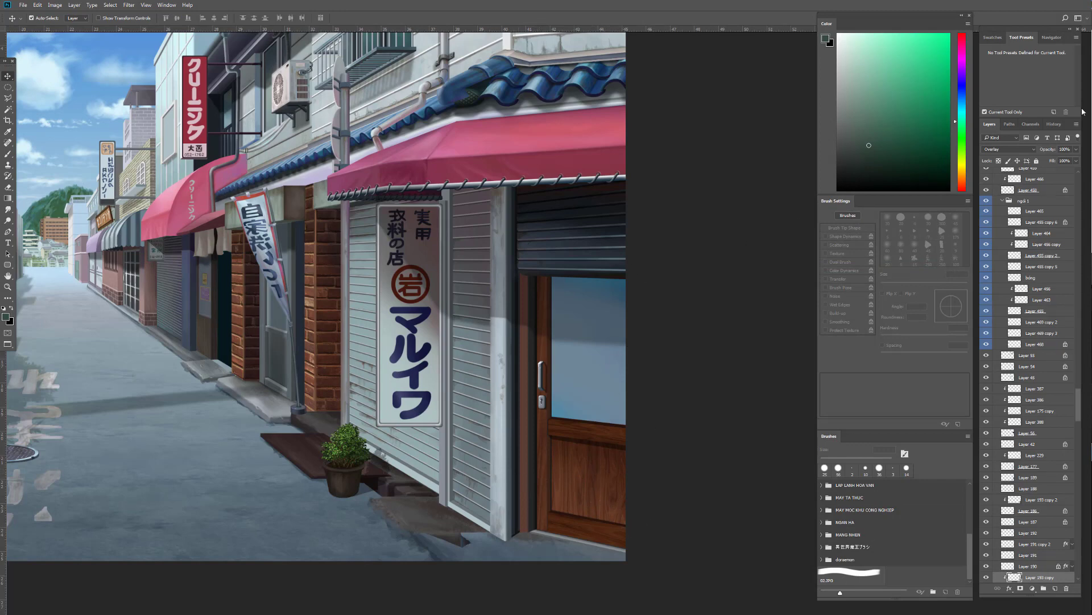
Revert the document to its opening snapshot in the history
left_click(1054, 124)
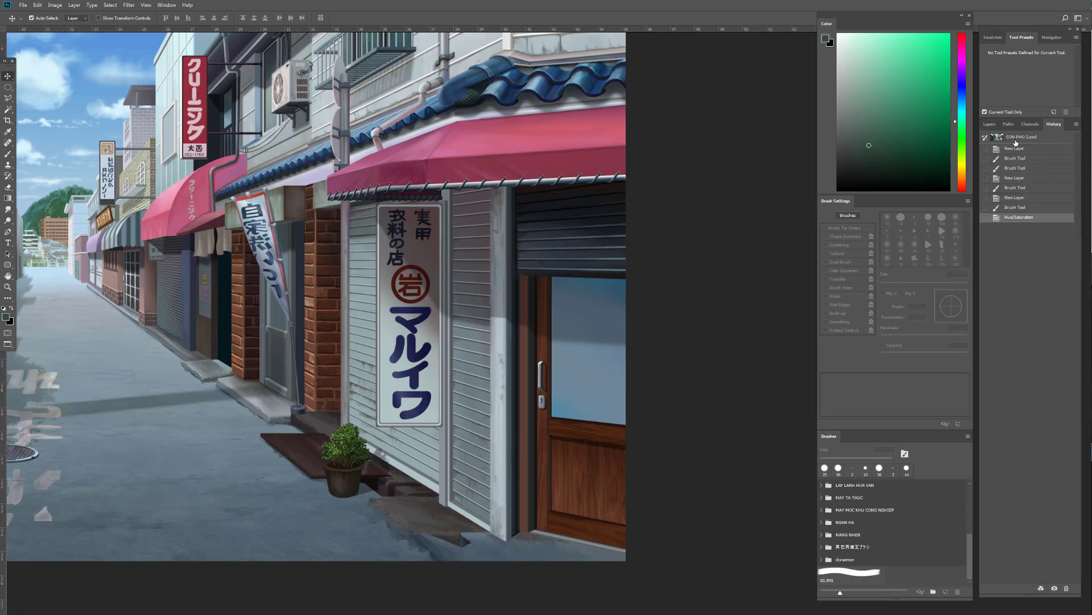
left_click(1017, 140)
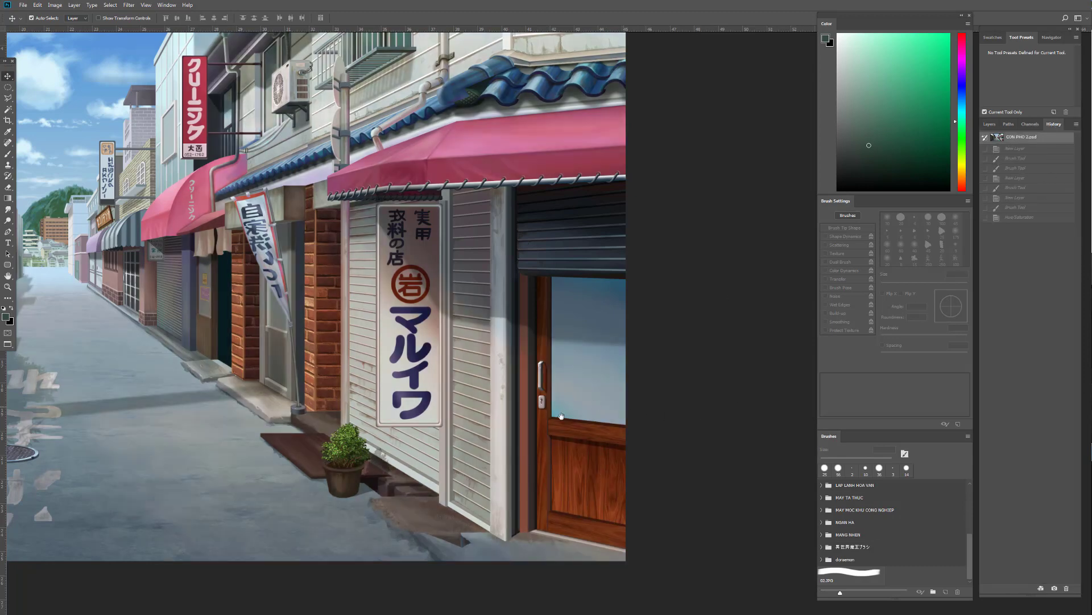
Examine the shop fronts up close, including the white banner, brick pillars and shutter
left_click_drag(575, 411, 675, 380)
left_click_drag(677, 380, 546, 387)
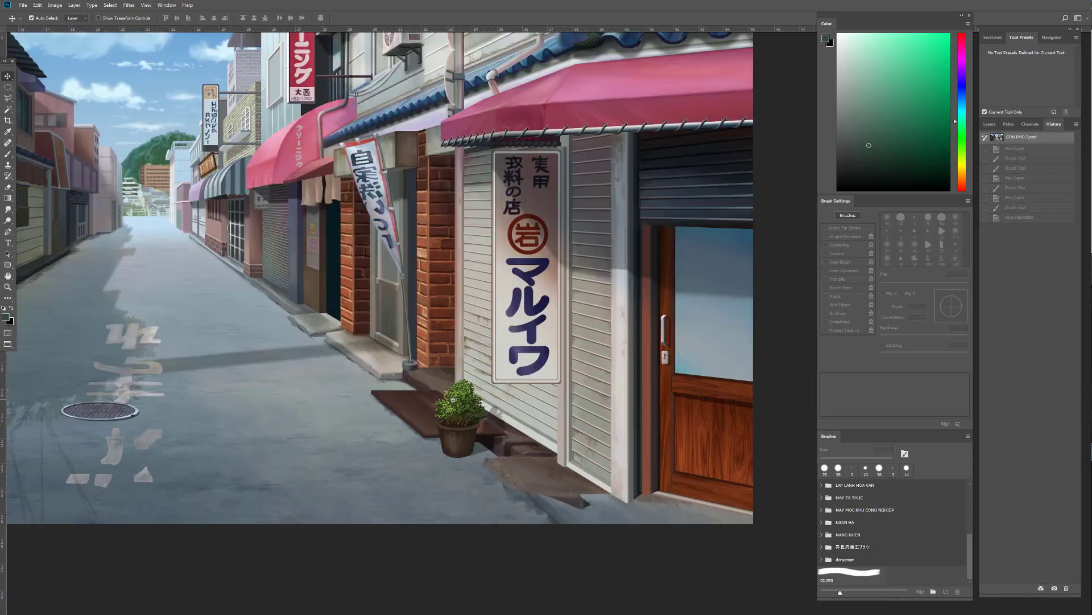
left_click_drag(482, 371, 643, 455)
left_click_drag(635, 450, 568, 394)
scroll(568, 394, "down", 1)
scroll(541, 421, "up", 5)
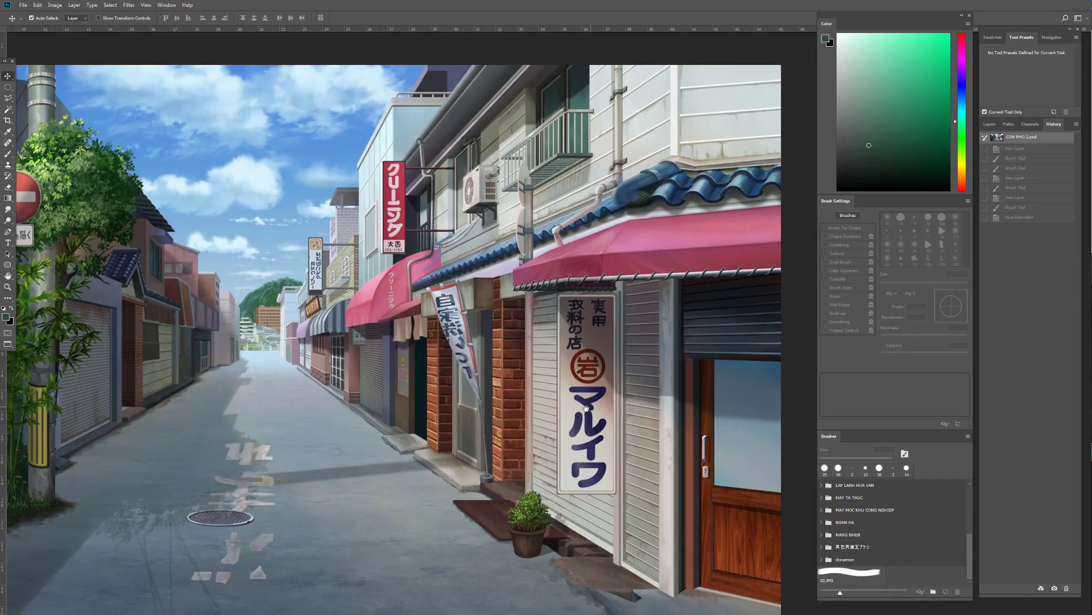
scroll(513, 452, "up", 3)
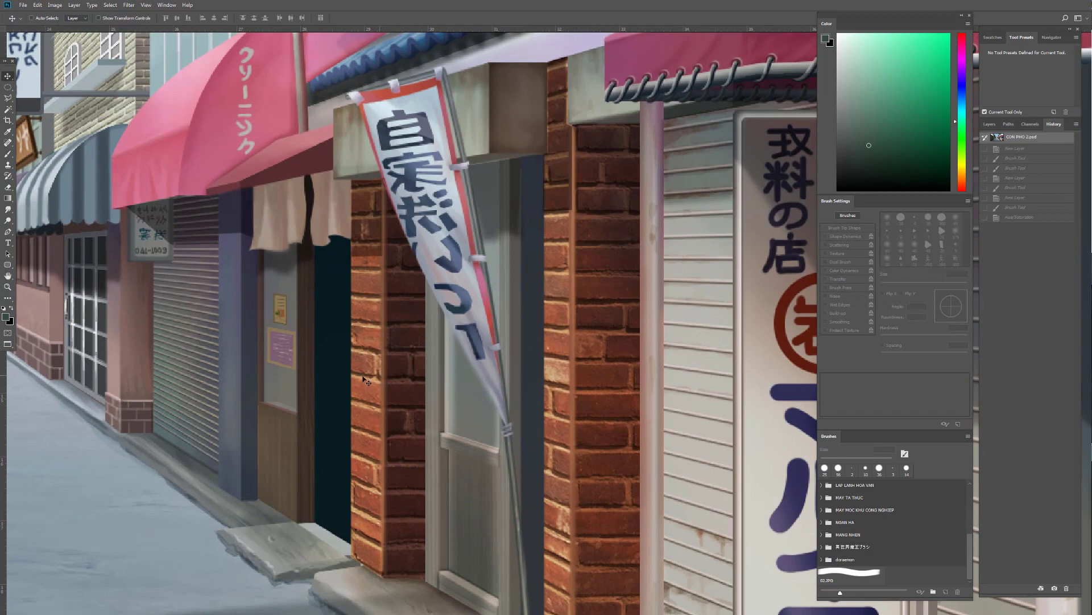
Return to the layer list and examine the whole street, followed by the shop signs and awnings up close
left_click(989, 124)
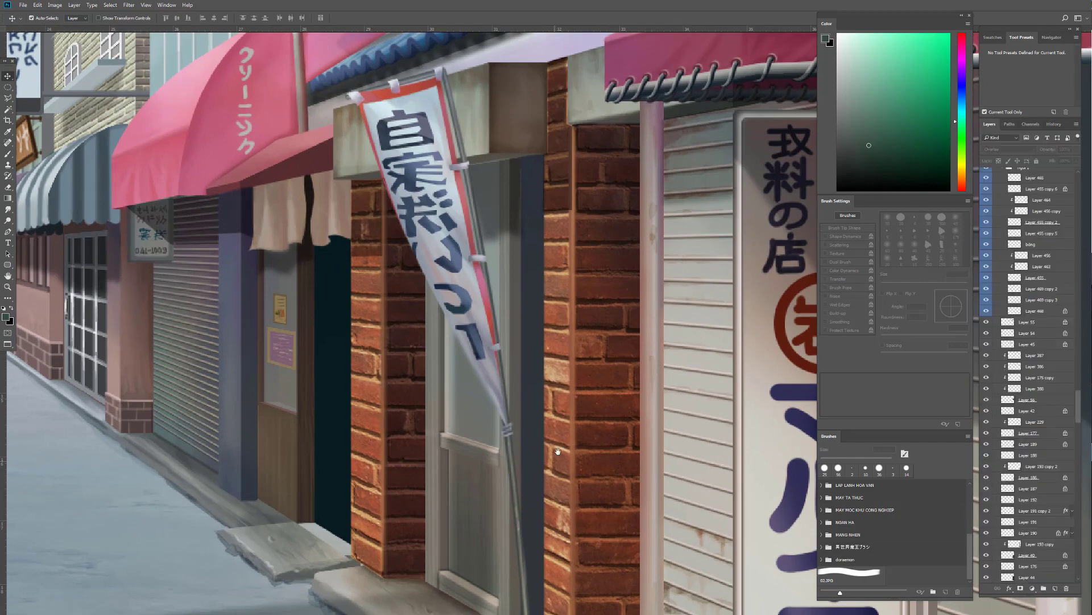
scroll(617, 431, "down", 2)
scroll(616, 431, "down", 6)
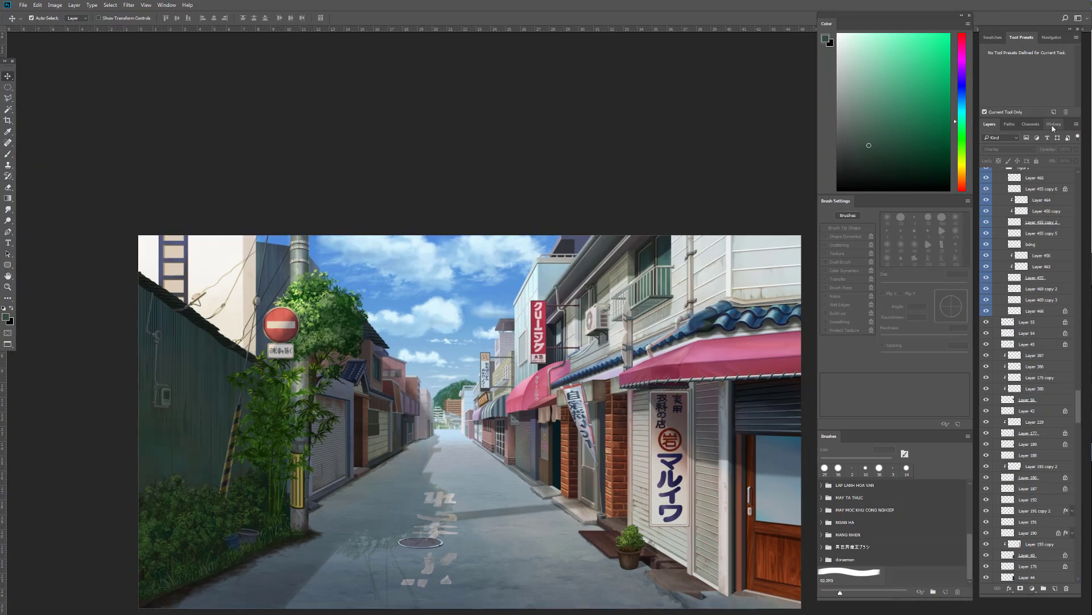
left_click(1053, 125)
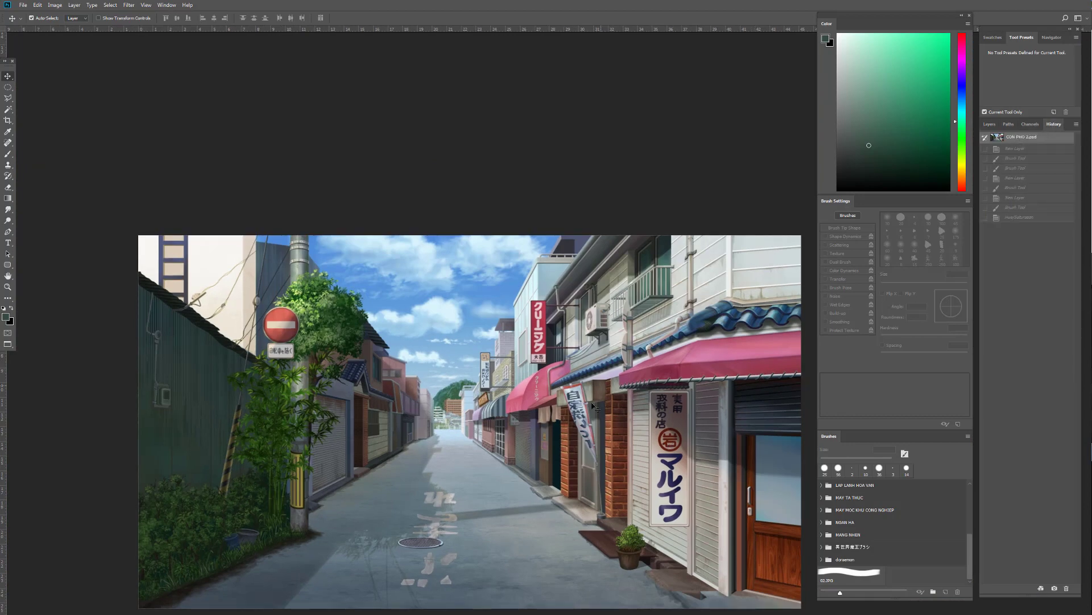
left_click(990, 124)
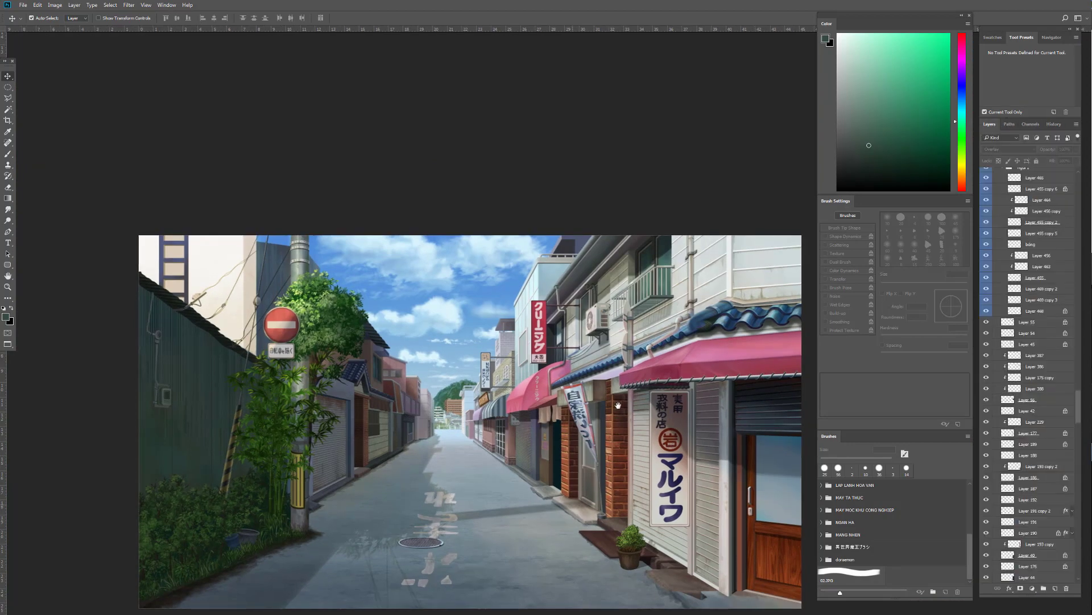
scroll(618, 405, "up", 5)
left_click_drag(618, 405, 510, 308)
left_click_drag(526, 537, 509, 530)
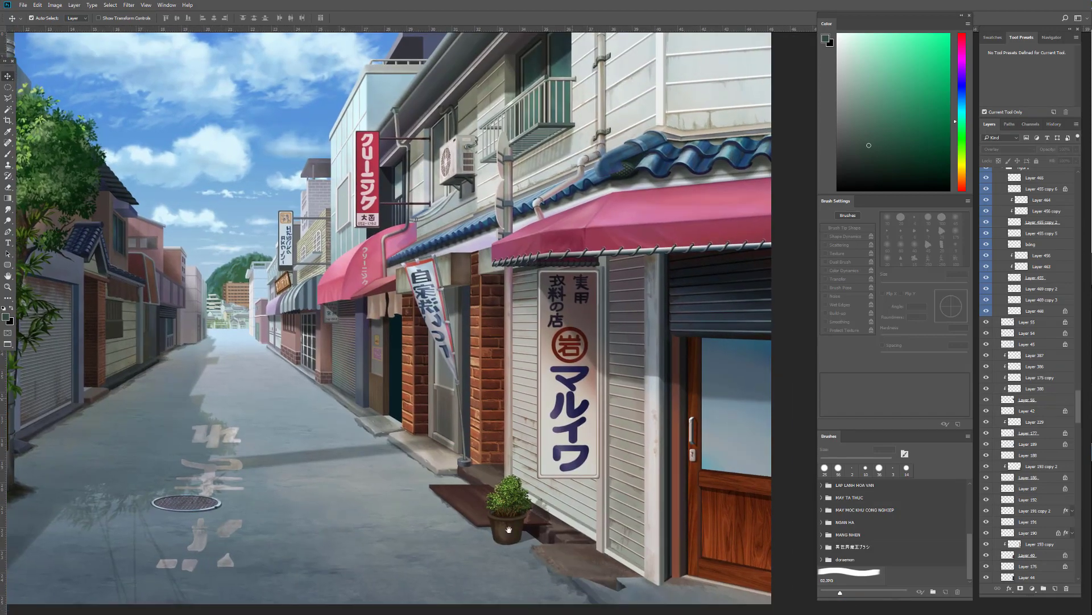
scroll(365, 257, "up", 3)
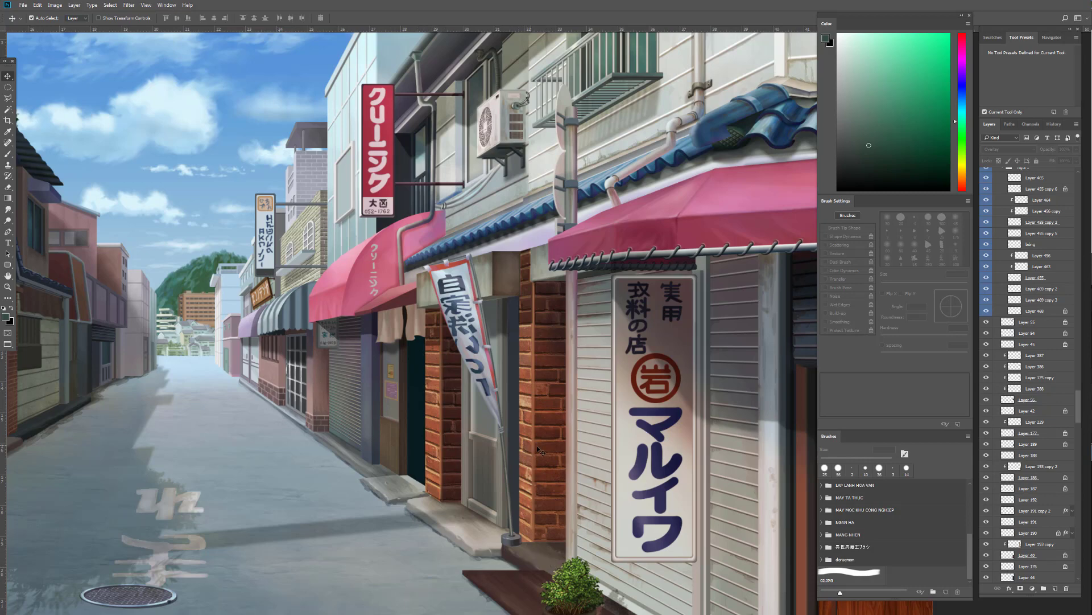
Examine the shuttered shop with its vertical sign, potted plant and wooden door up close, and select the Overlay layer "Layer 528"
left_click_drag(512, 332, 271, 235)
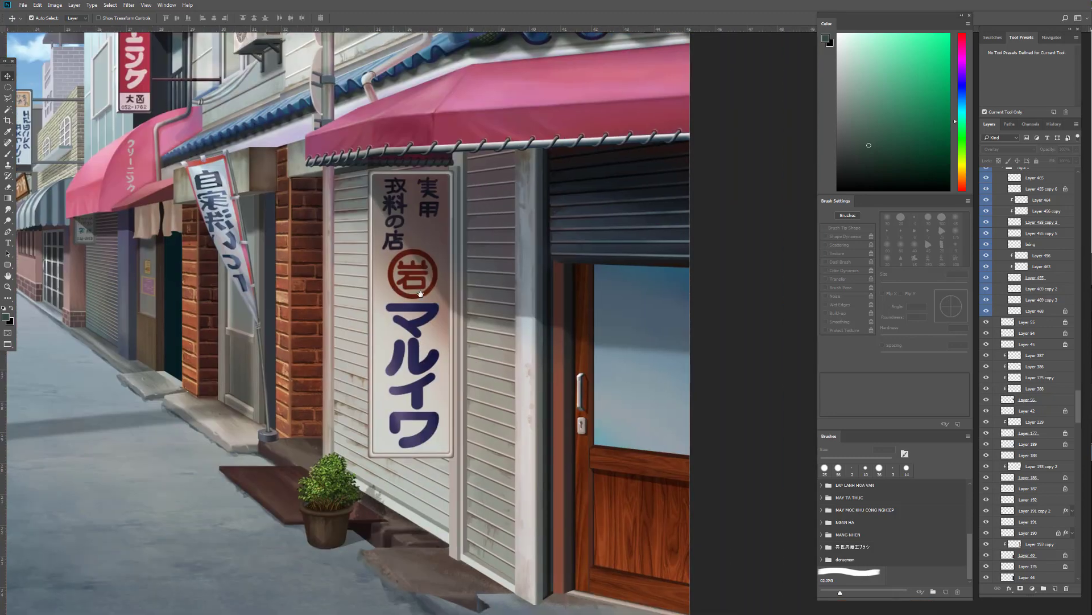
mouse_move(570, 351)
left_mouse_down()
mouse_move(525, 344)
mouse_move(434, 370)
left_mouse_up()
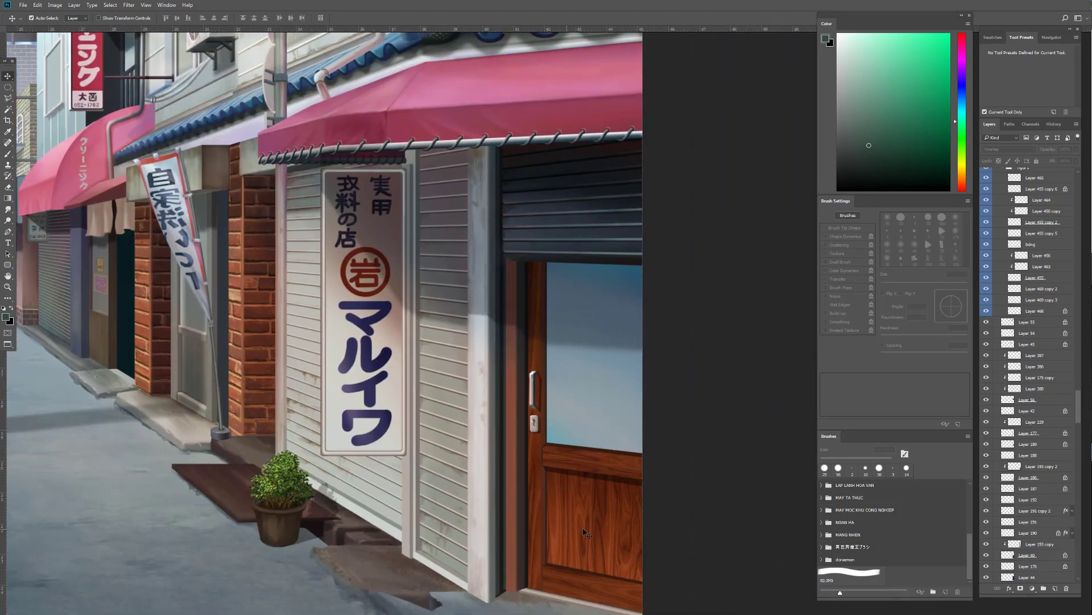
left_click(515, 442)
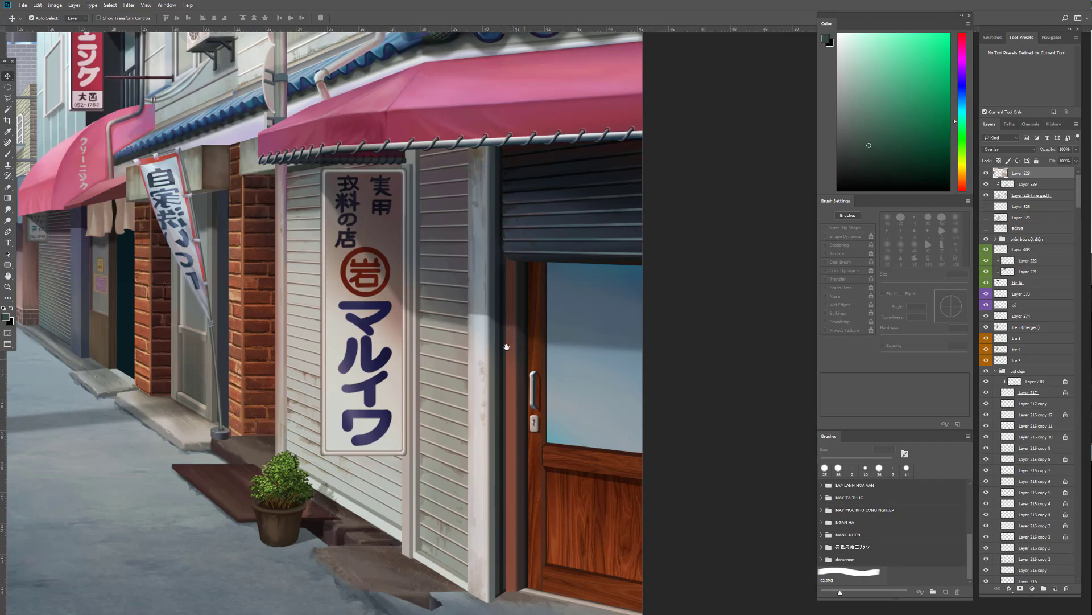
left_click_drag(507, 347, 645, 316)
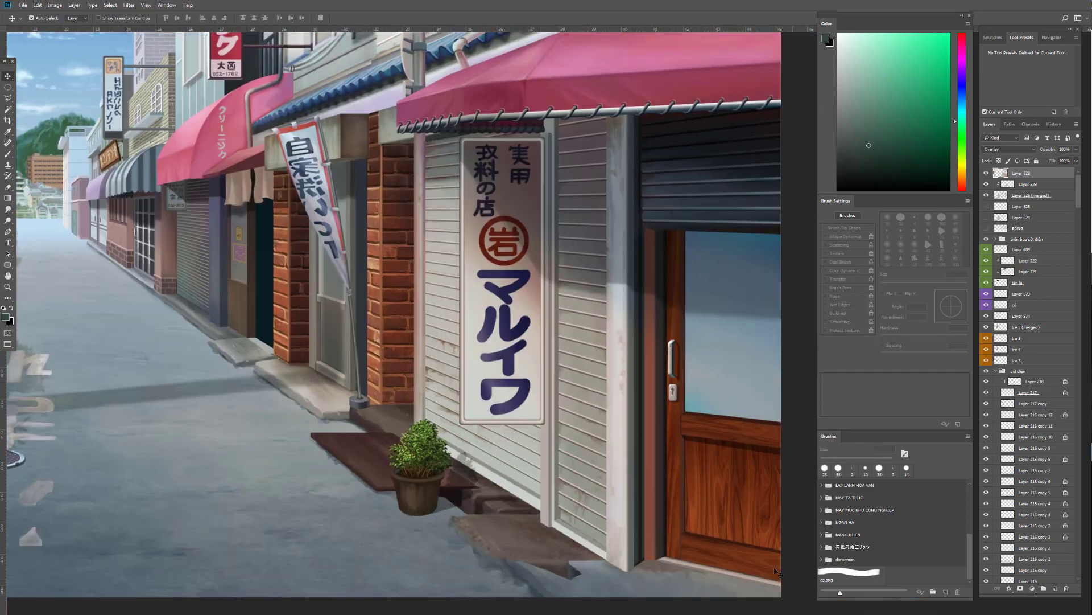
left_click_drag(501, 362, 526, 358)
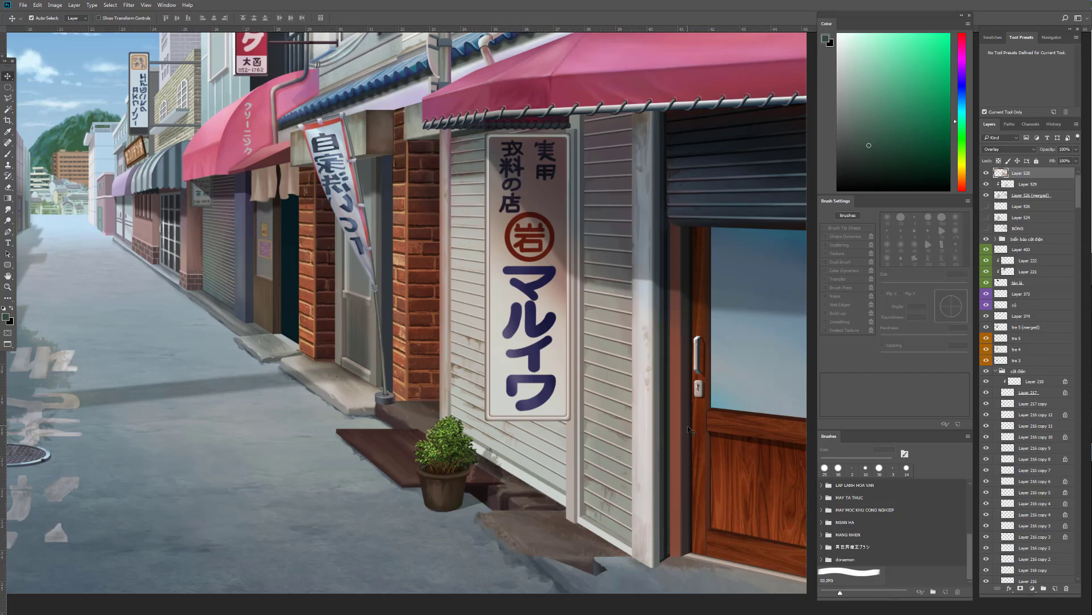
left_click_drag(471, 311, 591, 380)
left_click_drag(591, 380, 444, 298)
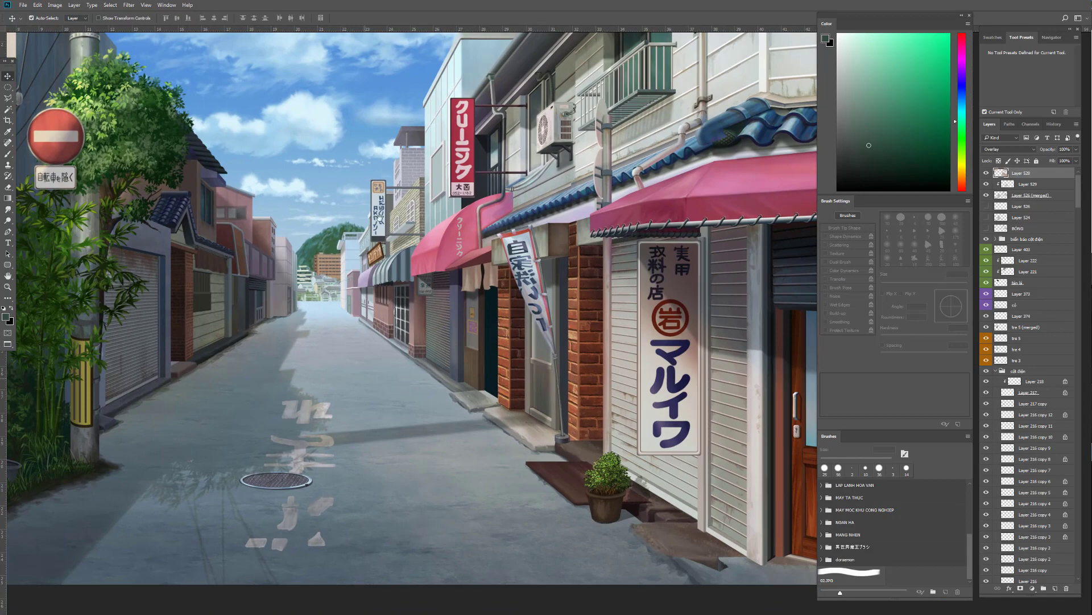
Examine the distant buildings and awnings at the street's far end, display the document history, and review the street as a whole
left_click_drag(364, 273, 512, 364)
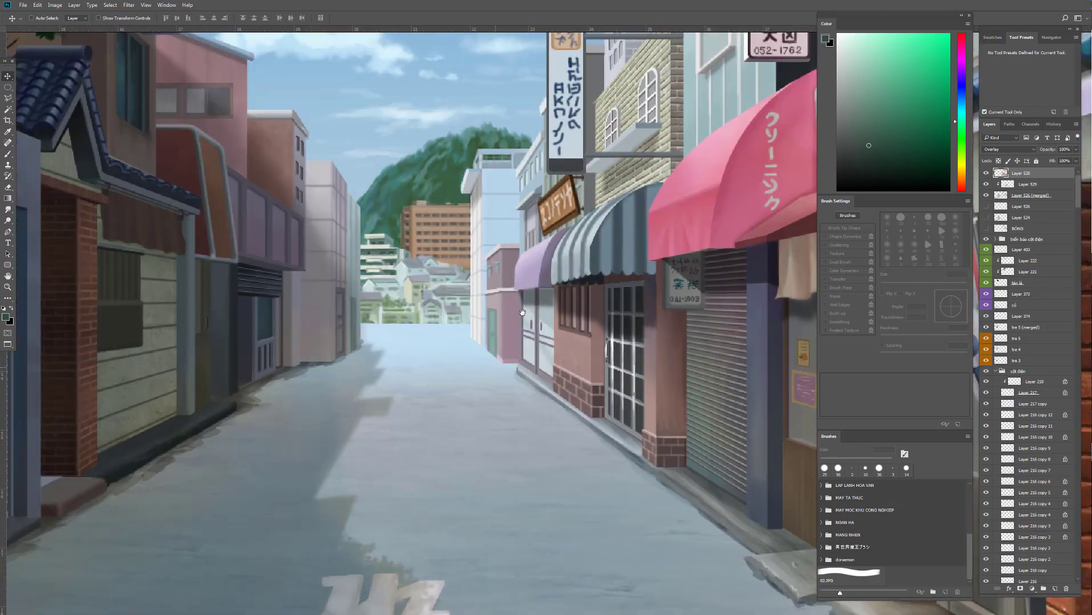
left_click_drag(498, 188, 501, 177)
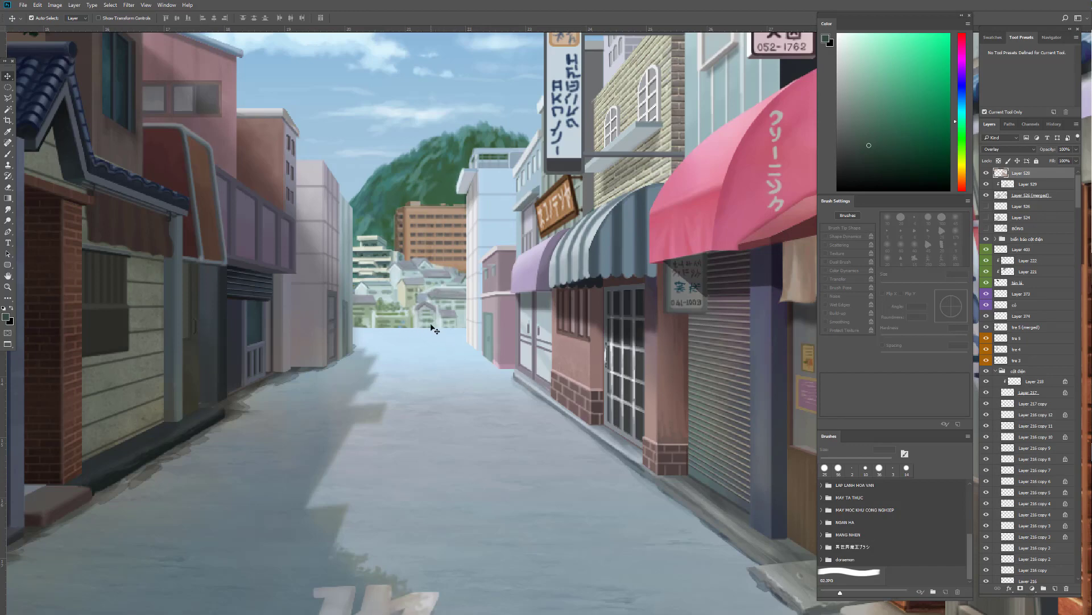
left_click(1050, 128)
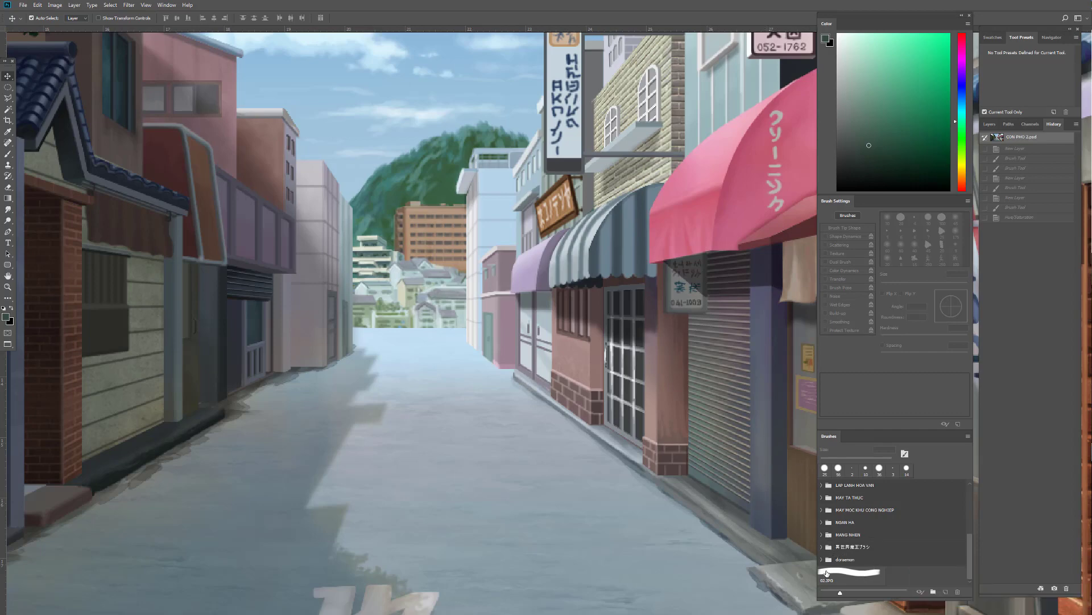
left_click(827, 571)
left_click_drag(510, 456, 424, 458)
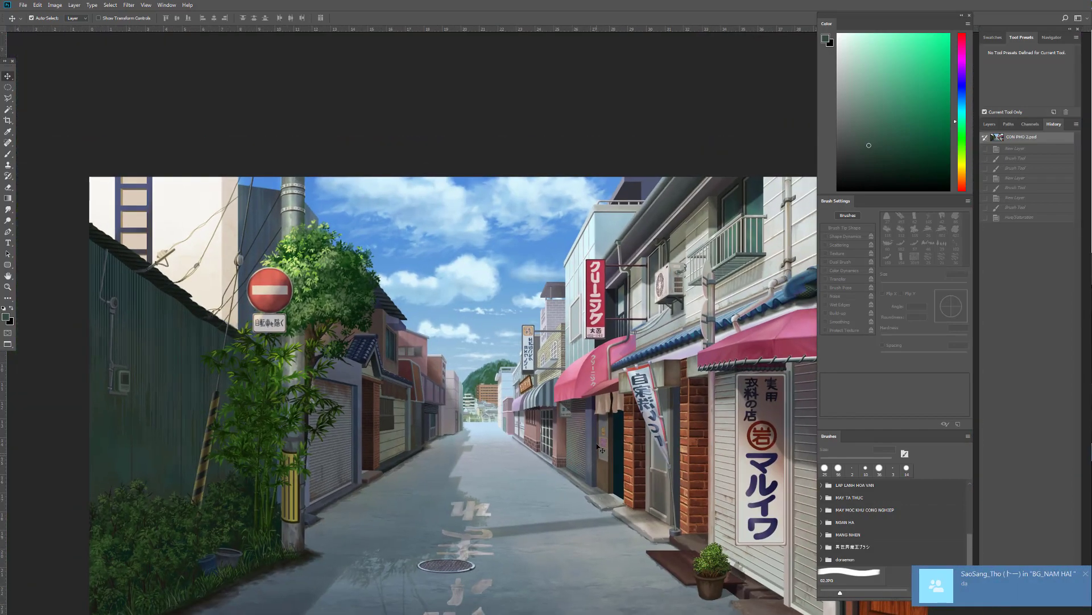